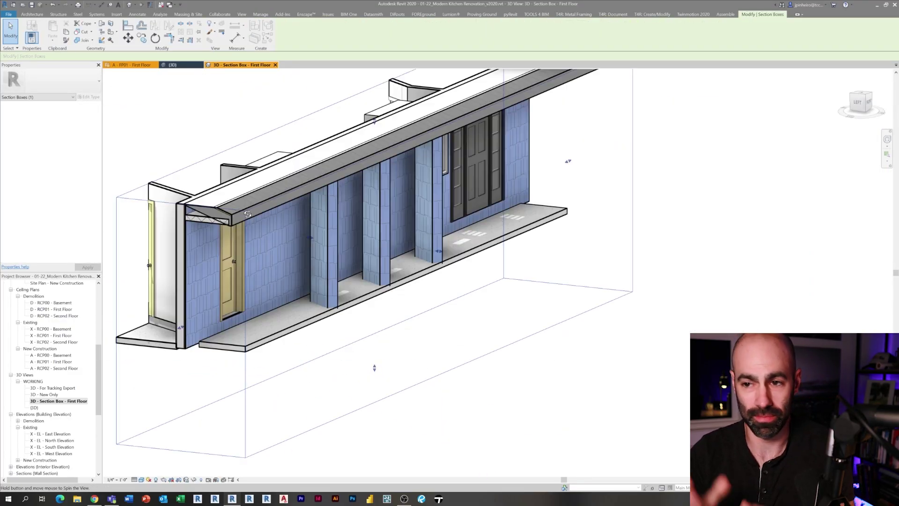
# Examine the window wall from different sides in the first-floor section box 3D view
pyautogui.press('Escape')
pyautogui.scroll(-3, 543, 328)
pyautogui.click(482, 385)
pyautogui.keyDown('shift'); pyautogui.moveTo(482, 385); pyautogui.dragTo(474, 343, button='middle'); pyautogui.keyUp('shift')
pyautogui.press('Escape')
pyautogui.click(538, 356)
pyautogui.click(468, 412)
pyautogui.scroll(1, 466, 416)
pyautogui.moveTo(466, 426); pyautogui.dragTo(465, 437, button='middle')
pyautogui.scroll(-3, 465, 438)
pyautogui.scroll(5, 56, 356)
# Open the A - FP01 First Floor plan, go to the window wall's interior elevation and delete the unneeded element on the wall
pyautogui.doubleClick(54, 348)
pyautogui.doubleClick(489, 336)
pyautogui.moveTo(328, 283); pyautogui.dragTo(311, 305, button='middle')
pyautogui.click(321, 300)
pyautogui.press('Delete')
pyautogui.moveTo(427, 162); pyautogui.dragTo(474, 158, button='middle')
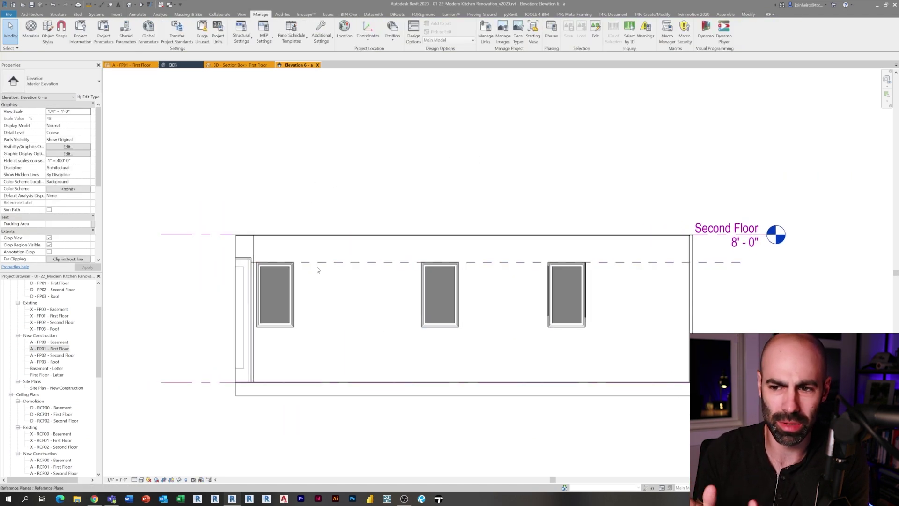
pyautogui.click(307, 262)
pyautogui.scroll(2, 356, 281)
pyautogui.click(492, 182)
pyautogui.scroll(-2, 495, 174)
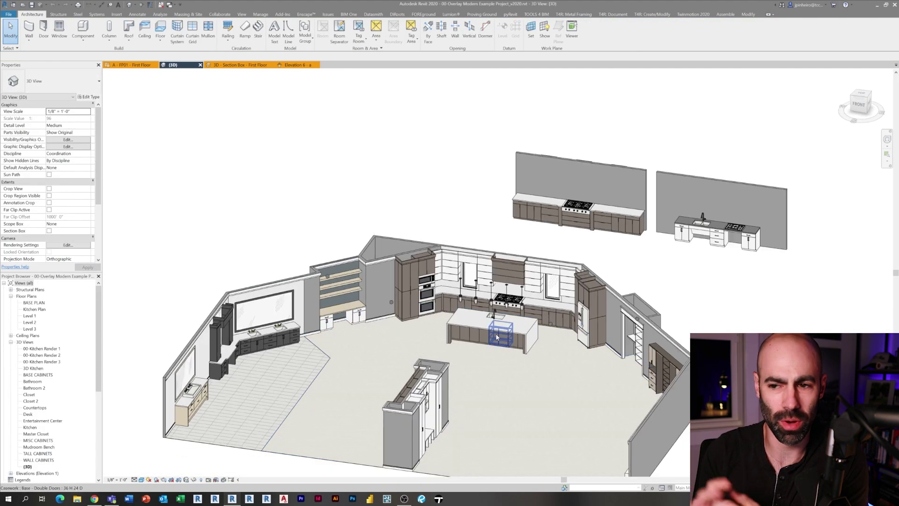
# Copy the cooktop base cabinet from the example project's kitchen and paste it along the window wall in the A - FP01 First Floor plan
pyautogui.scroll(-5, 583, 335)
pyautogui.scroll(8, 586, 325)
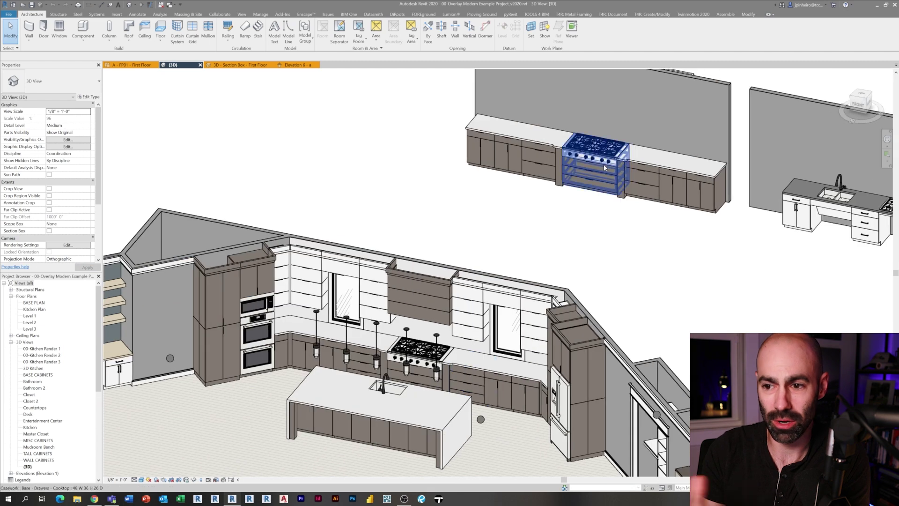
pyautogui.scroll(1, 598, 164)
pyautogui.moveTo(598, 164); pyautogui.dragTo(857, 245, button='middle')
pyautogui.scroll(-3, 487, 277)
pyautogui.moveTo(141, 298); pyautogui.dragTo(448, 279, button='middle')
pyautogui.scroll(3, 448, 279)
pyautogui.scroll(-4, 416, 366)
pyautogui.scroll(4, 402, 234)
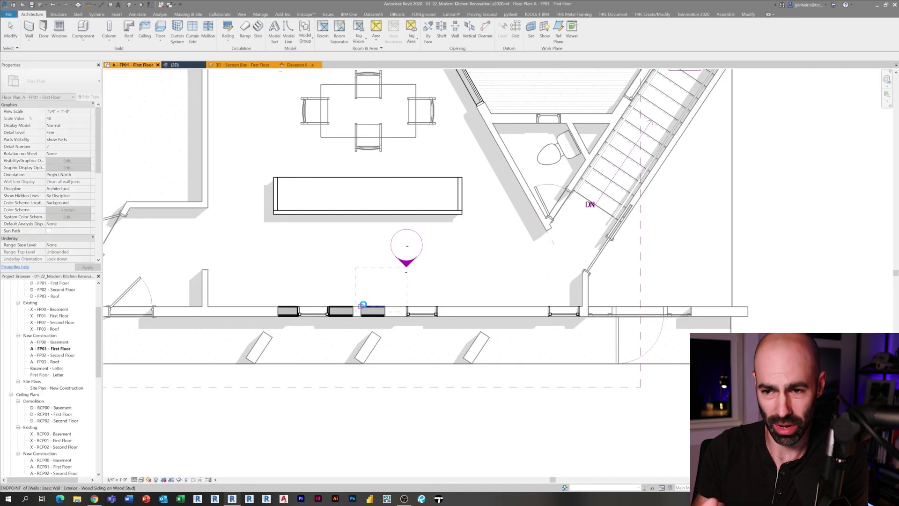
pyautogui.scroll(2, 393, 313)
# Add an aligned dimension string from one window's center through the cooktop's center to the neighboring window's center
pyautogui.press('d')
pyautogui.press('i')
pyautogui.click(252, 311)
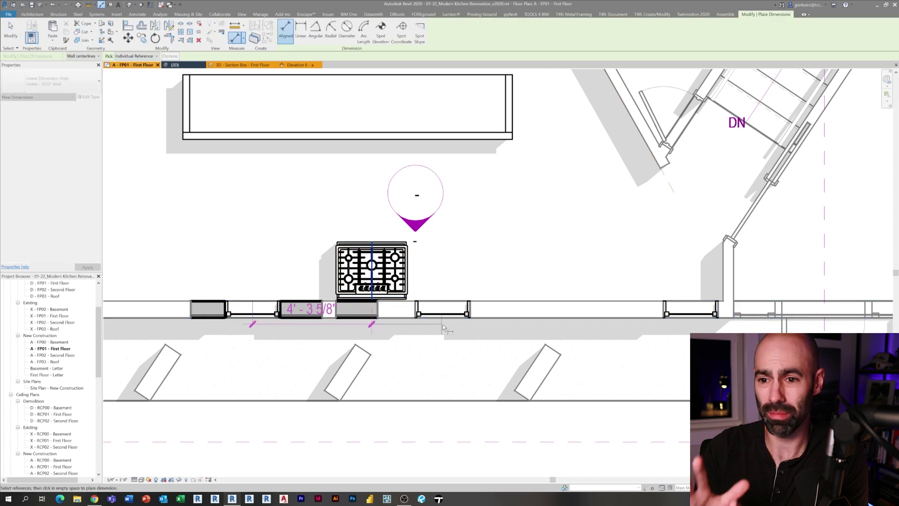
pyautogui.click(444, 321)
pyautogui.click(433, 251)
pyautogui.press('Escape')
pyautogui.press('Escape')
# Set the distance from the window's center to the cooktop's center to 3' 5", centering the cooktop between the windows
pyautogui.scroll(3, 368, 268)
pyautogui.click(368, 267)
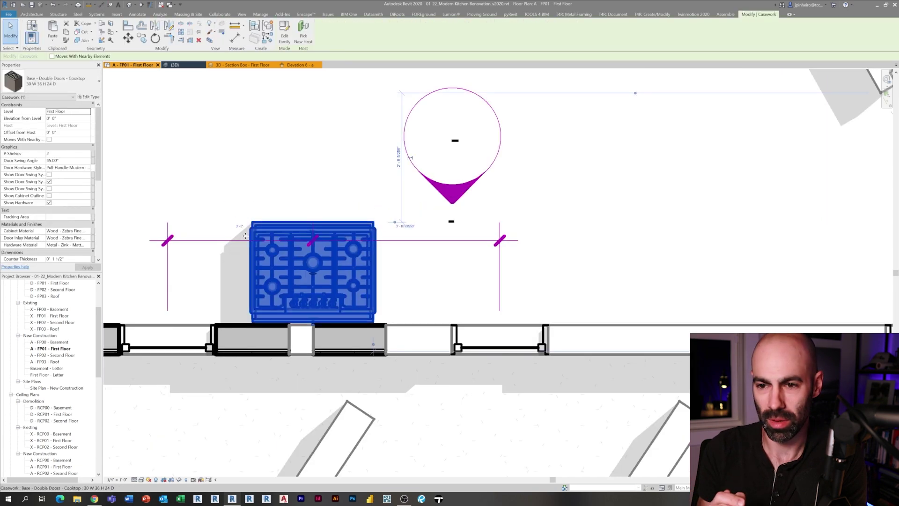
pyautogui.moveTo(237, 240); pyautogui.dragTo(295, 167)
pyautogui.click(260, 150)
pyautogui.press('Escape')
pyautogui.click(243, 149)
pyautogui.press('Escape')
pyautogui.click(281, 244)
pyautogui.click(242, 155)
pyautogui.write('3 5')
pyautogui.press('Return')
pyautogui.press('Escape')
# Delete the dimension string between the two windows
pyautogui.click(331, 199)
pyautogui.scroll(-1, 329, 209)
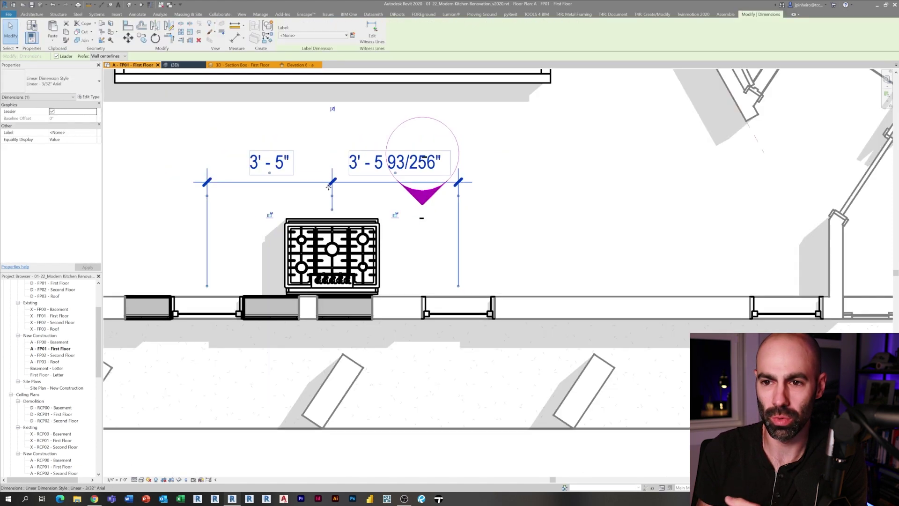
pyautogui.press('Delete')
# Open the window wall's interior elevation and tile all open views side by side
pyautogui.scroll(-1, 378, 244)
pyautogui.doubleClick(411, 209)
pyautogui.scroll(2, 514, 353)
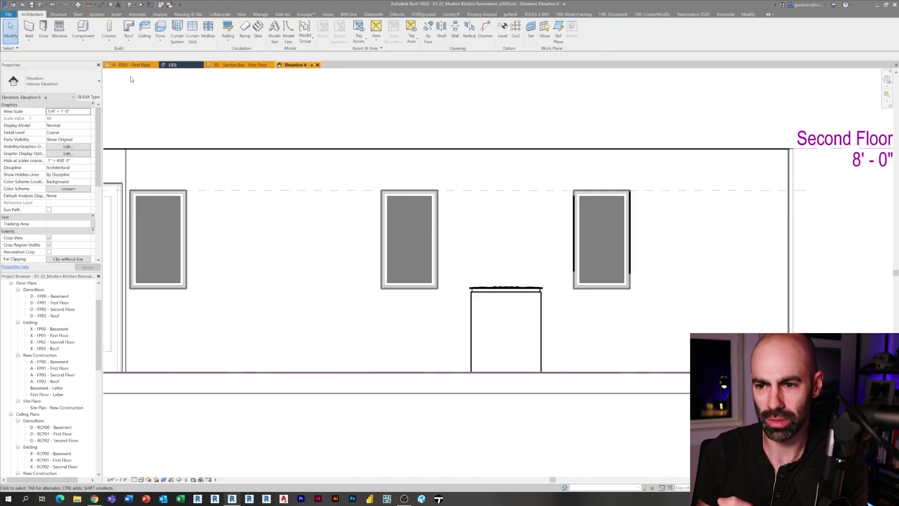
pyautogui.press('w')
pyautogui.press('t')
pyautogui.scroll(-3, 242, 97)
pyautogui.scroll(-3, 248, 320)
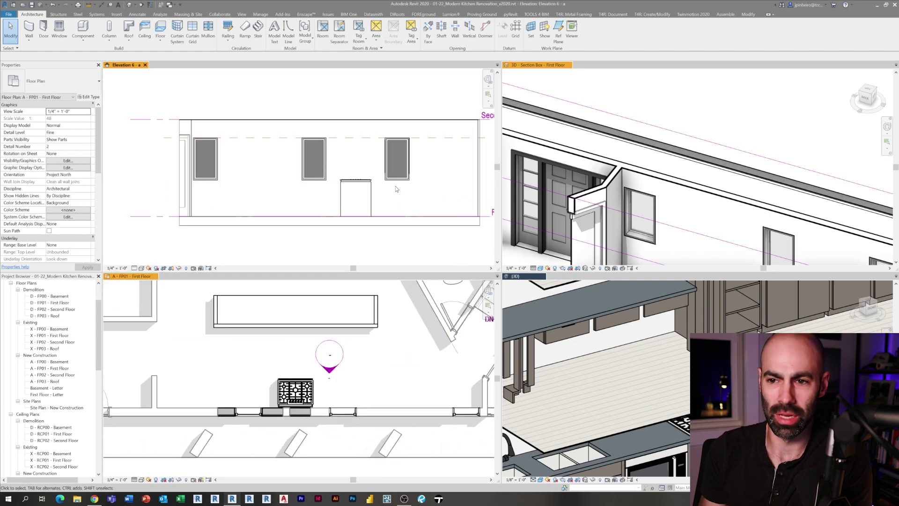
# Rotate the cooktop cabinet 180 degrees in the floor plan so its front faces the room
pyautogui.click(295, 392)
pyautogui.scroll(4, 327, 414)
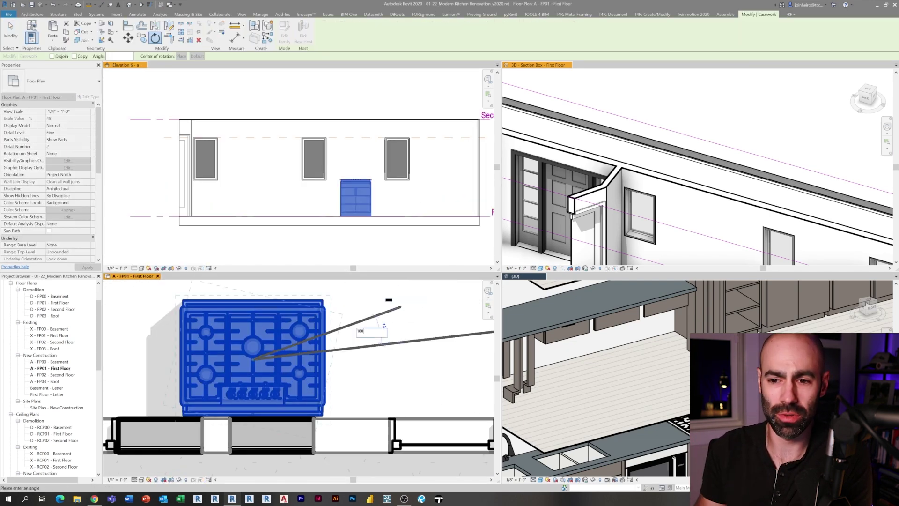
pyautogui.press('Escape')
pyautogui.scroll(-2, 263, 411)
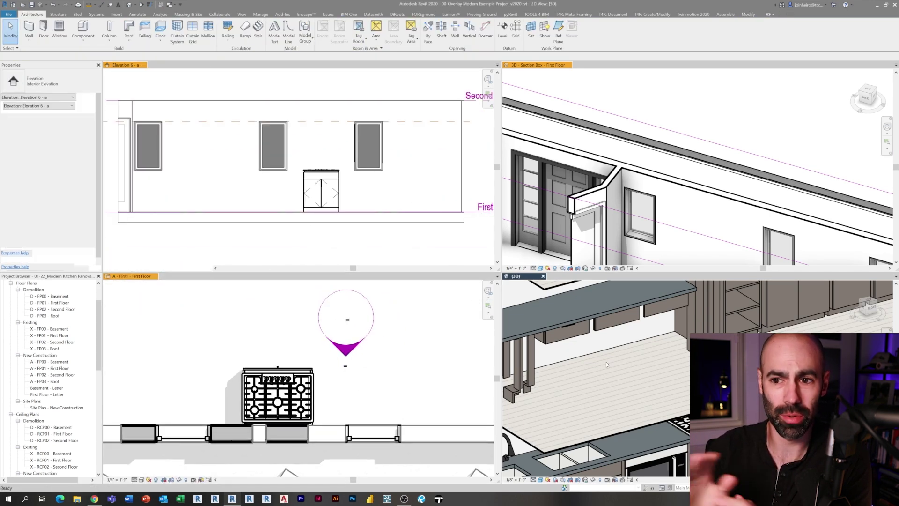
# Copy the door base cabinet and the drawer base cabinet beside the range in the example project's 3D kitchen
pyautogui.scroll(-2, 648, 207)
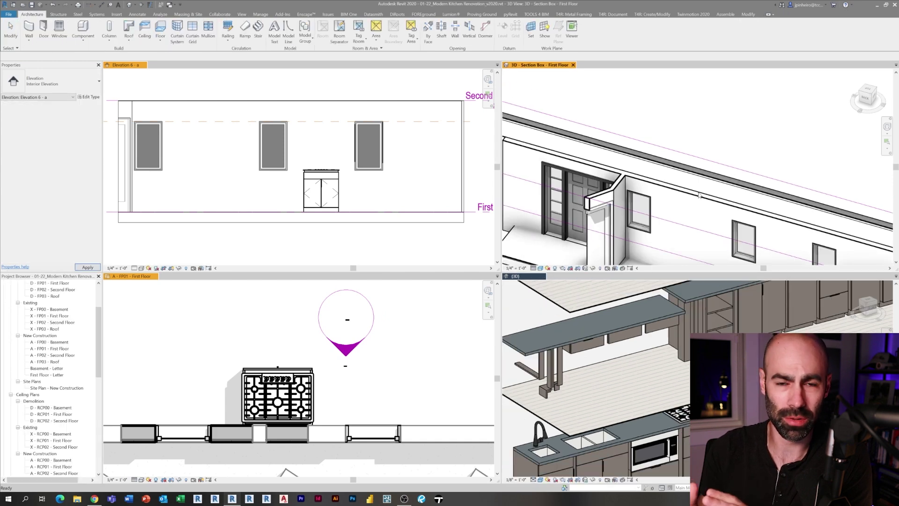
pyautogui.moveTo(759, 243); pyautogui.dragTo(665, 150, button='middle')
pyautogui.scroll(3, 729, 225)
pyautogui.click(674, 353)
pyautogui.scroll(-4, 634, 393)
pyautogui.moveTo(634, 403); pyautogui.dragTo(561, 450, button='middle')
pyautogui.scroll(5, 836, 286)
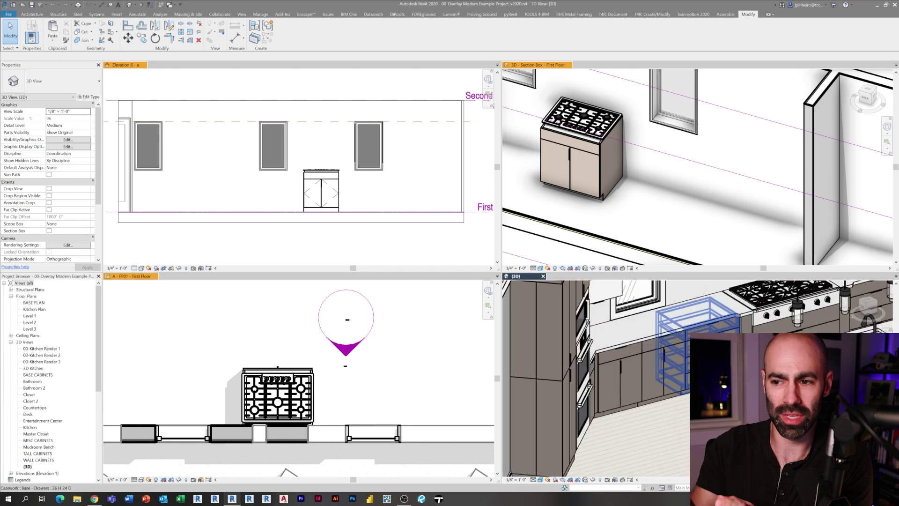
pyautogui.click(620, 378)
pyautogui.scroll(-1, 627, 375)
pyautogui.moveTo(802, 328); pyautogui.dragTo(661, 361, button='middle')
pyautogui.scroll(-1, 661, 361)
pyautogui.keyDown('ctrl'); pyautogui.click(548, 397); pyautogui.keyUp('ctrl')
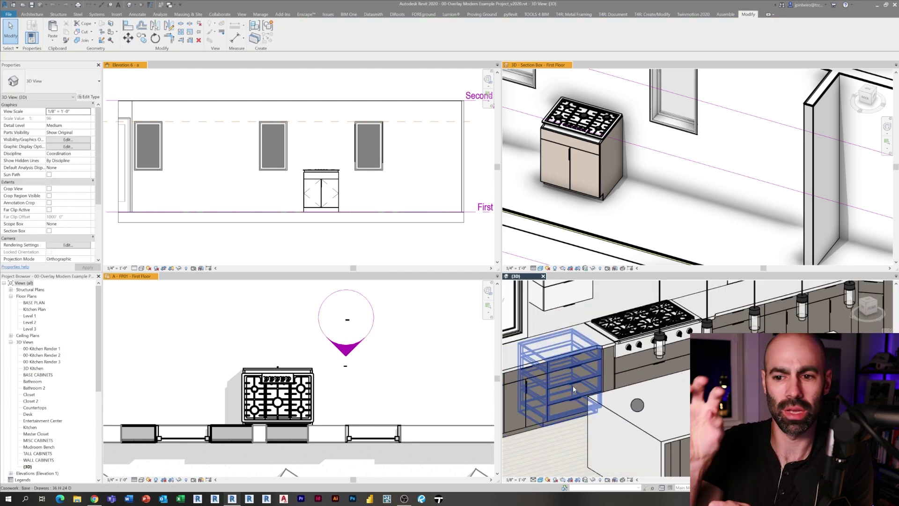
pyautogui.scroll(2, 547, 403)
pyautogui.click(66, 34)
# Paste the two base cabinets into the First Floor plan near the cooktop and unassociate their material parameters from the global parameters
pyautogui.click(272, 336)
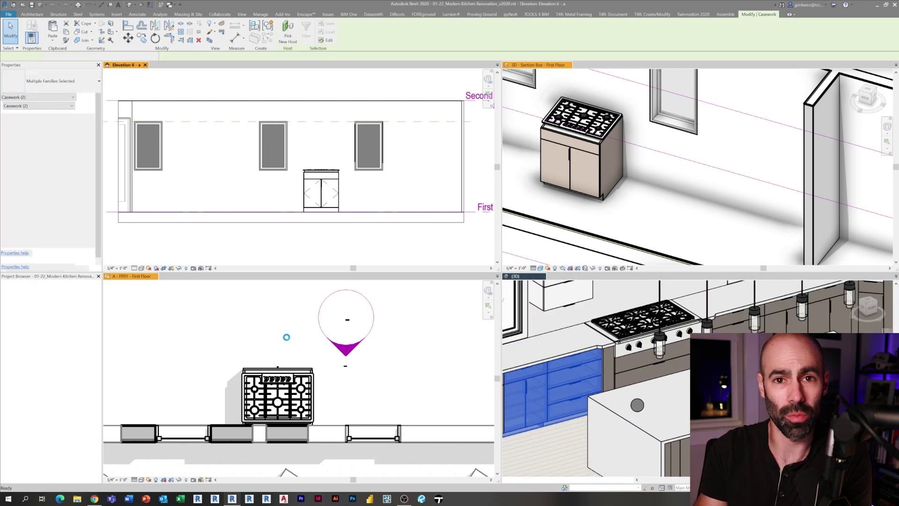
pyautogui.scroll(-2, 279, 332)
pyautogui.hotkey('ctrl', 'v')
pyautogui.press('Return')
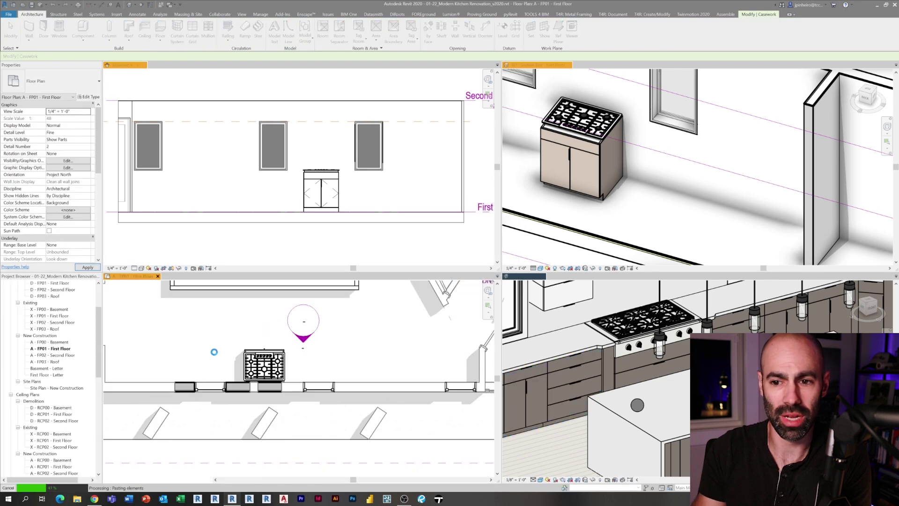
pyautogui.click(146, 366)
pyautogui.scroll(1, 140, 356)
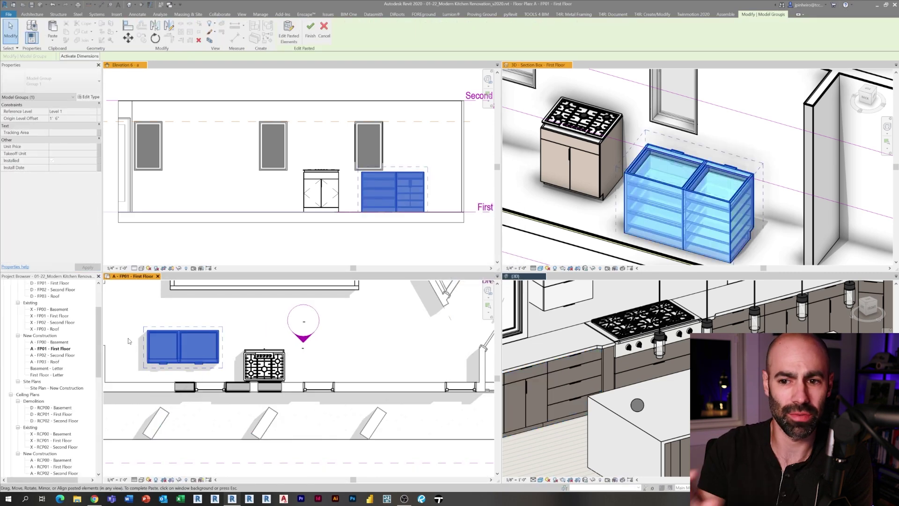
pyautogui.click(268, 327)
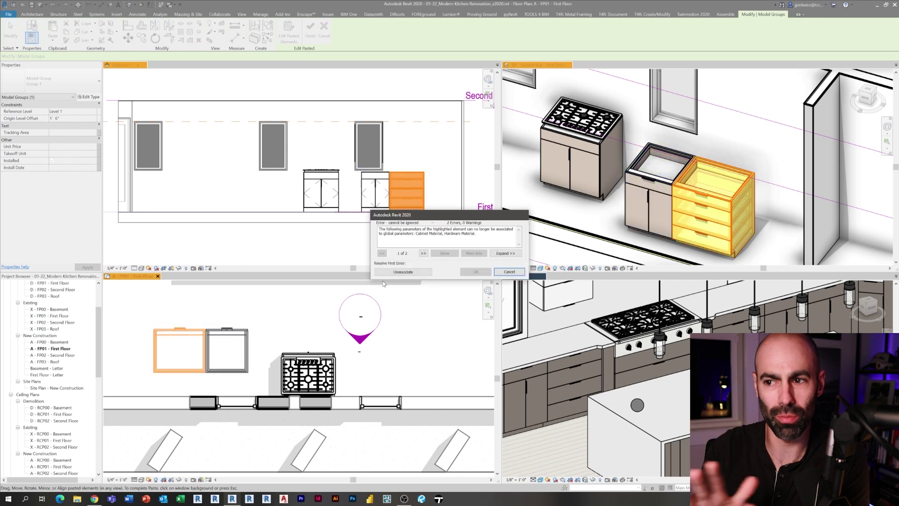
pyautogui.click(396, 273)
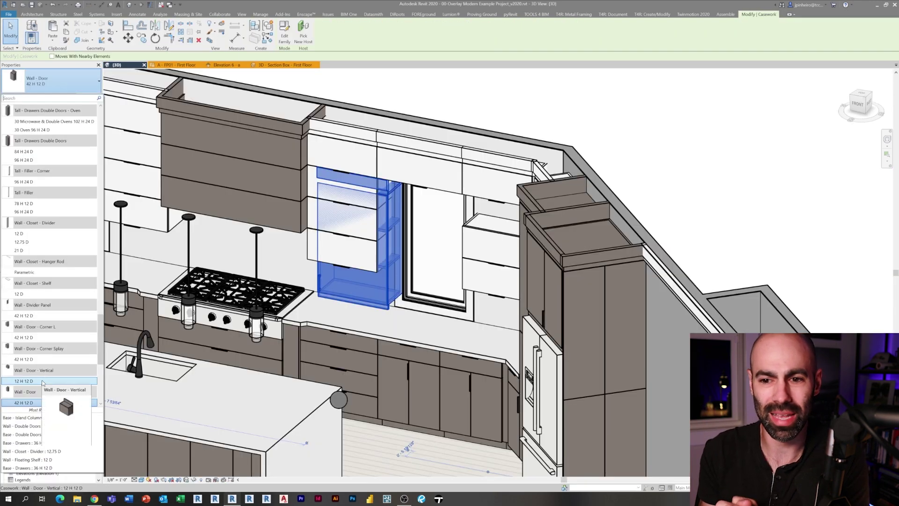
# Copy the Wall - Door - Vertical 12 H 12 D cabinet from the example kitchen and paste it beside the cooktop in the First Floor plan
pyautogui.press('Escape')
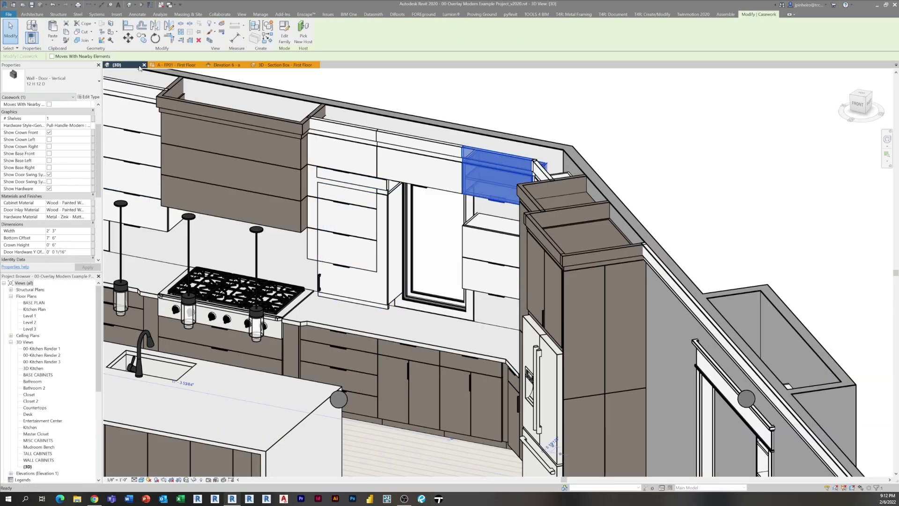
pyautogui.click(187, 67)
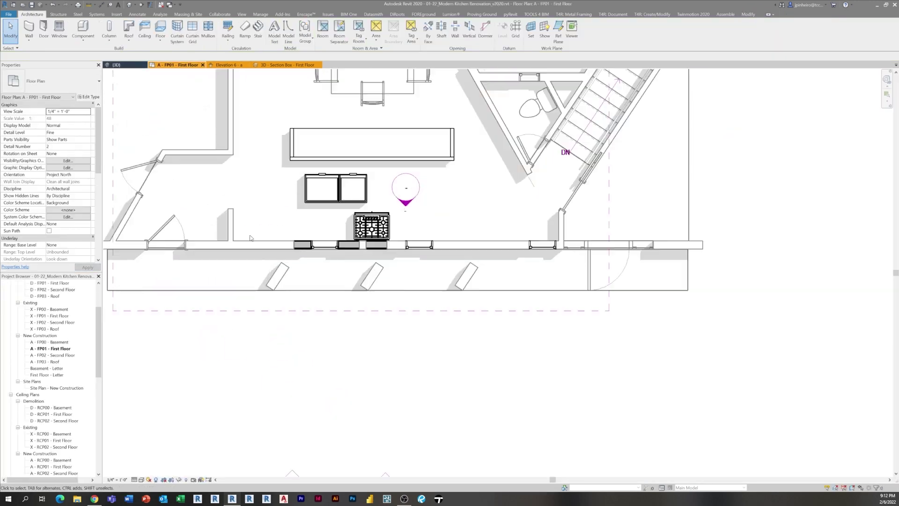
pyautogui.hotkey('ctrl', 'v')
pyautogui.press('Return')
pyautogui.scroll(3, 312, 233)
pyautogui.click(312, 234)
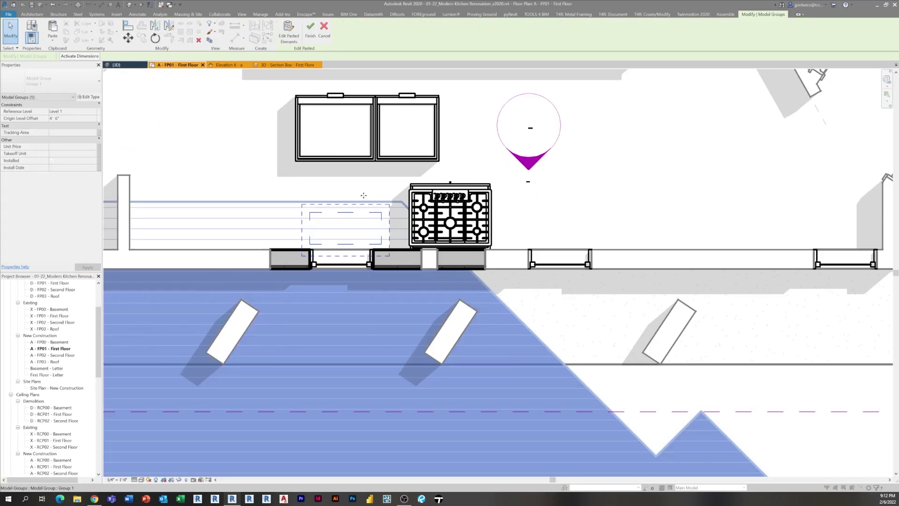
pyautogui.click(351, 212)
# Open the interior elevation and lower the pasted wall cabinet to near the window-head reference plane
pyautogui.doubleClick(528, 160)
pyautogui.scroll(3, 448, 225)
pyautogui.moveTo(399, 157); pyautogui.dragTo(306, 198)
pyautogui.moveTo(306, 198); pyautogui.dragTo(315, 217, button='middle')
pyautogui.click(241, 198)
pyautogui.scroll(1, 240, 197)
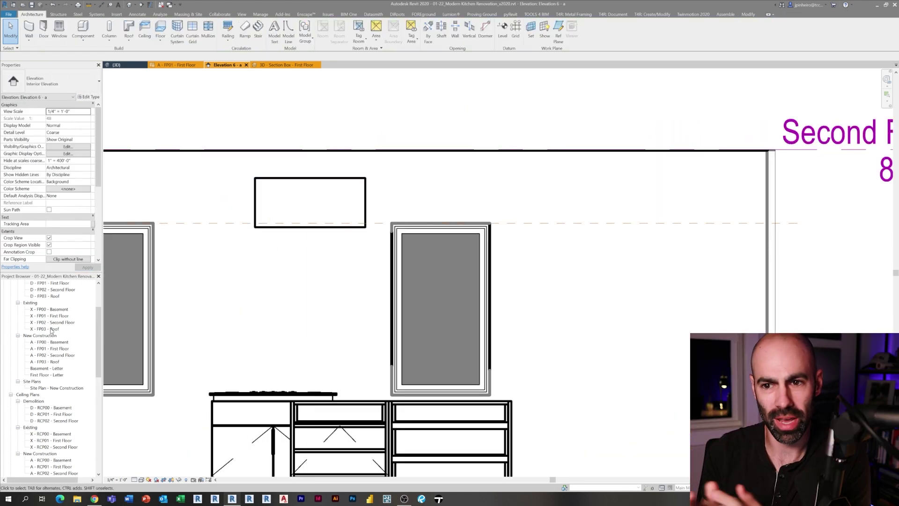
# Rotate the wall cabinet in the First Floor plan so its door faces the room
pyautogui.click(177, 65)
pyautogui.click(391, 213)
pyautogui.press('r')
pyautogui.press('o')
pyautogui.click(395, 220)
pyautogui.press('Escape')
pyautogui.press('Escape')
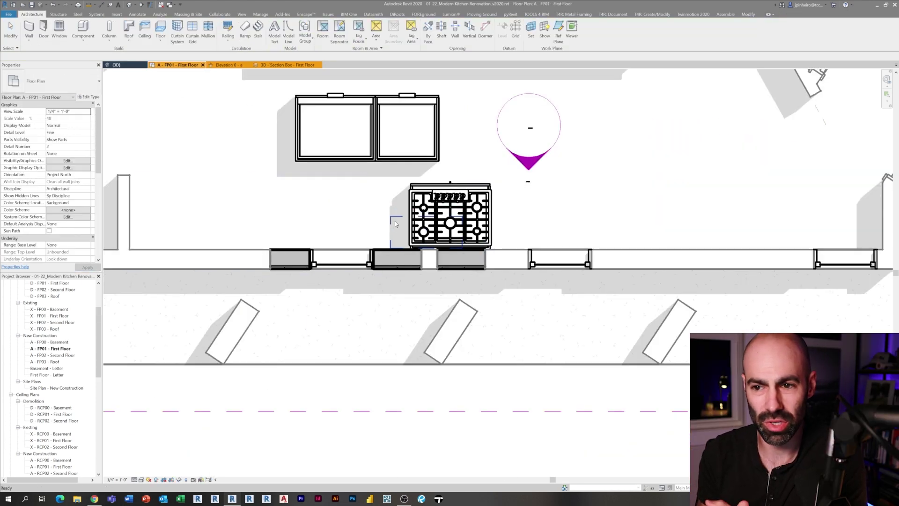
# Move the wall cabinet in plan so its back sits against the inner face of the window wall
pyautogui.moveTo(391, 219); pyautogui.dragTo(283, 202)
pyautogui.scroll(2, 331, 225)
pyautogui.press('m')
pyautogui.press('v')
pyautogui.click(304, 241)
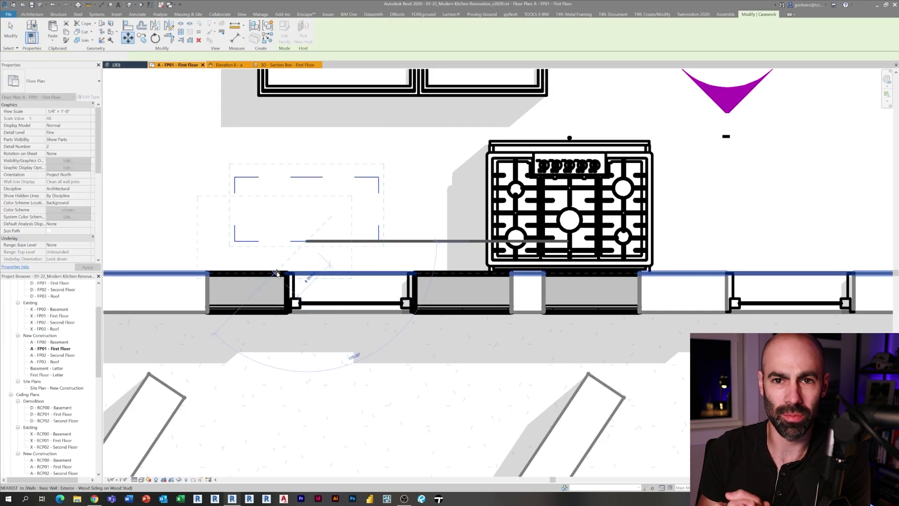
pyautogui.click(273, 272)
# Move the wall cabinet in the interior elevation so its bottom edge rests on the window-head reference plane
pyautogui.click(228, 65)
pyautogui.click(543, 220)
pyautogui.scroll(3, 524, 244)
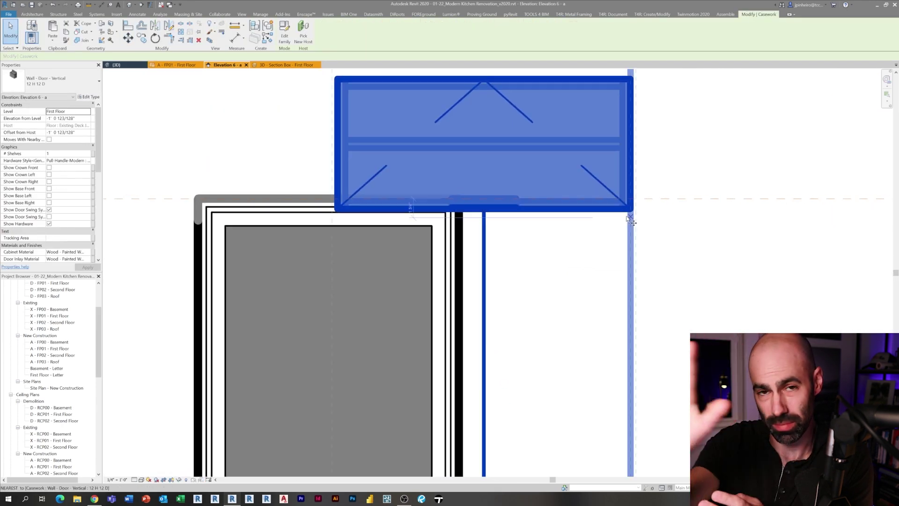
pyautogui.press('Escape')
pyautogui.scroll(-3, 576, 205)
pyautogui.moveTo(543, 255); pyautogui.dragTo(481, 237, button='middle')
# Move the door and drawer base cabinets together along the wall so they stand clear of the cooktop cabinet
pyautogui.click(389, 347)
pyautogui.keyDown('ctrl'); pyautogui.click(469, 346); pyautogui.keyUp('ctrl')
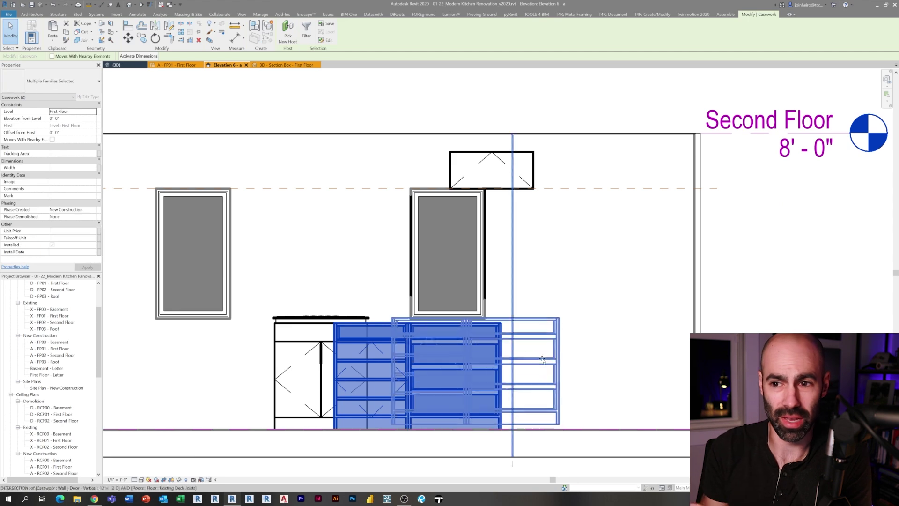
pyautogui.moveTo(545, 358); pyautogui.dragTo(557, 364)
pyautogui.press('Escape')
pyautogui.scroll(1, 555, 377)
pyautogui.moveTo(555, 378); pyautogui.dragTo(483, 376, button='middle')
pyautogui.scroll(-1, 289, 321)
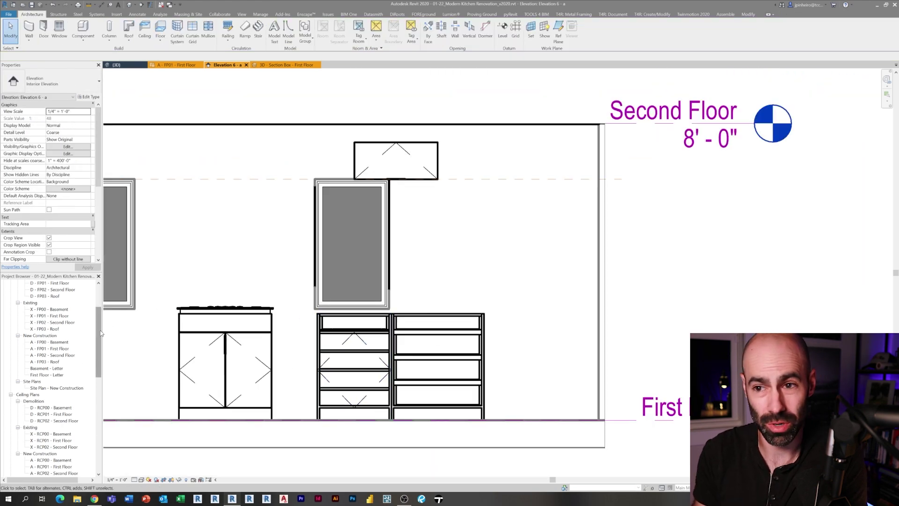
# Move the wall cabinet along the reference plane to near the end wall beside the level heads
pyautogui.click(397, 159)
pyautogui.scroll(1, 397, 159)
pyautogui.moveTo(398, 159); pyautogui.dragTo(460, 228, button='middle')
pyautogui.press('m')
pyautogui.press('v')
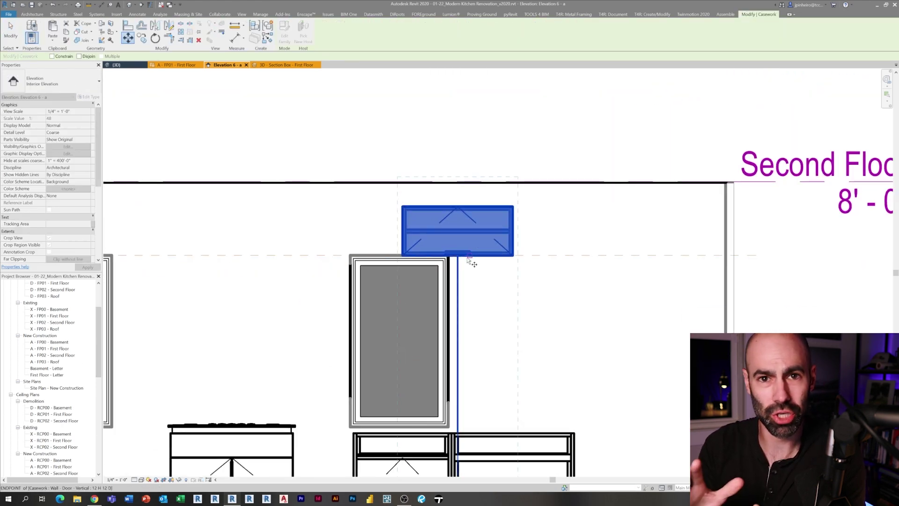
pyautogui.scroll(-1, 329, 256)
pyautogui.click(565, 256)
pyautogui.press('Escape')
pyautogui.scroll(-2, 665, 218)
pyautogui.moveTo(553, 271); pyautogui.dragTo(570, 288, button='middle')
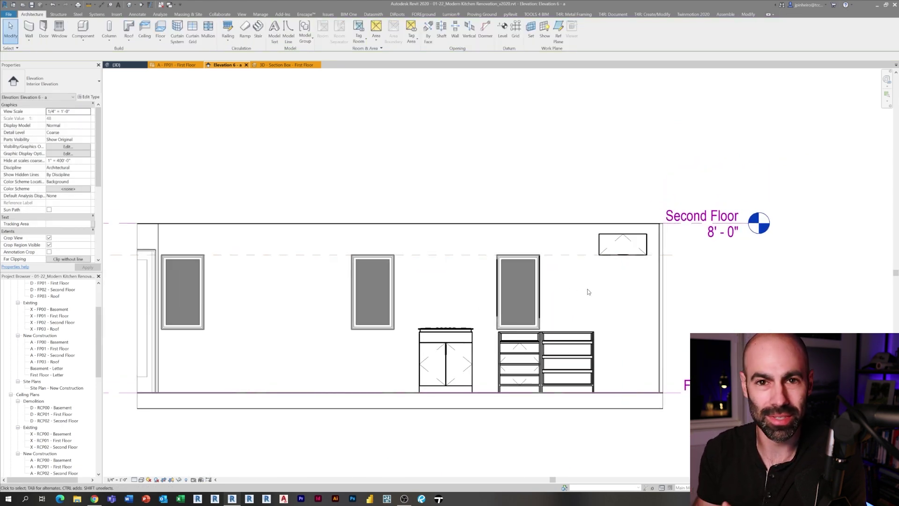
# Dimension the overall length of the wall in the interior elevation, placing the dimension above the roofline
pyautogui.press('d')
pyautogui.press('i')
pyautogui.click(658, 308)
pyautogui.moveTo(183, 322); pyautogui.dragTo(328, 313, button='middle')
pyautogui.scroll(4, 302, 343)
pyautogui.click(301, 344)
pyautogui.scroll(-3, 301, 342)
pyautogui.click(356, 175)
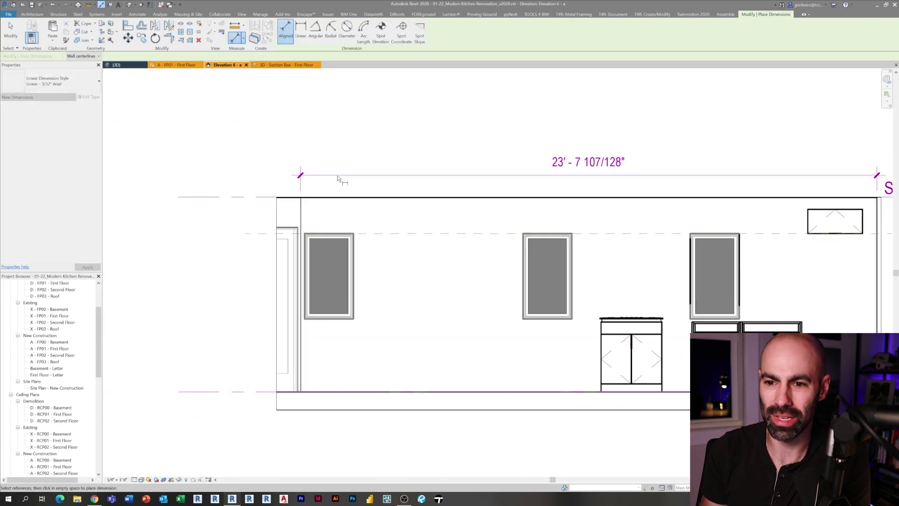
pyautogui.press('Escape')
pyautogui.press('Escape')
pyautogui.moveTo(602, 186); pyautogui.dragTo(401, 215, button='middle')
pyautogui.scroll(-4, 400, 214)
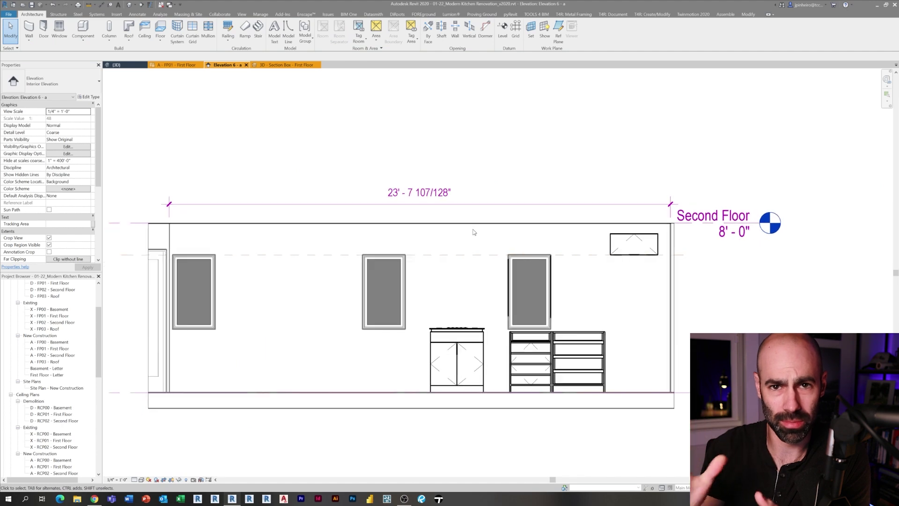
# Draw a vertical reference plane through the drawer base cabinet, covering the full height of the elevation
pyautogui.press('r')
pyautogui.press('p')
pyautogui.press('Escape')
pyautogui.scroll(-1, 187, 168)
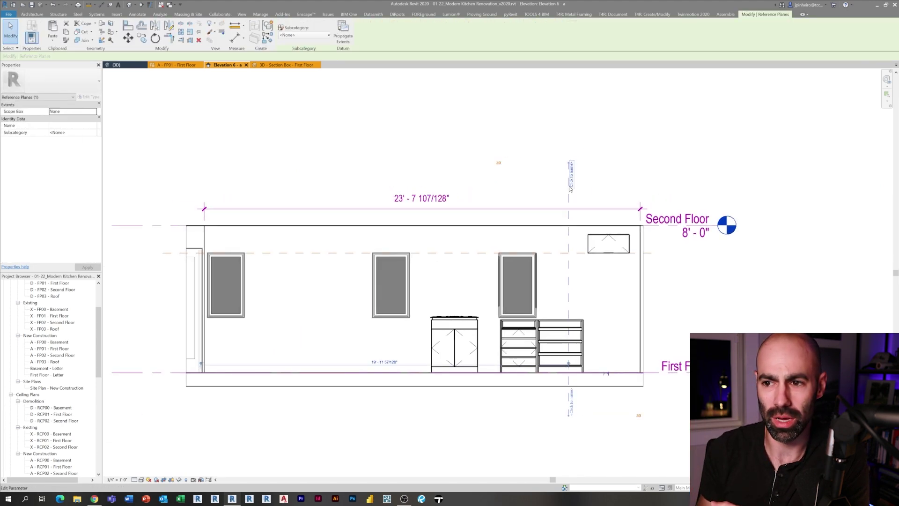
pyautogui.click(543, 177)
pyautogui.scroll(1, 541, 183)
pyautogui.moveTo(541, 184); pyautogui.dragTo(457, 166, button='middle')
pyautogui.press('Escape')
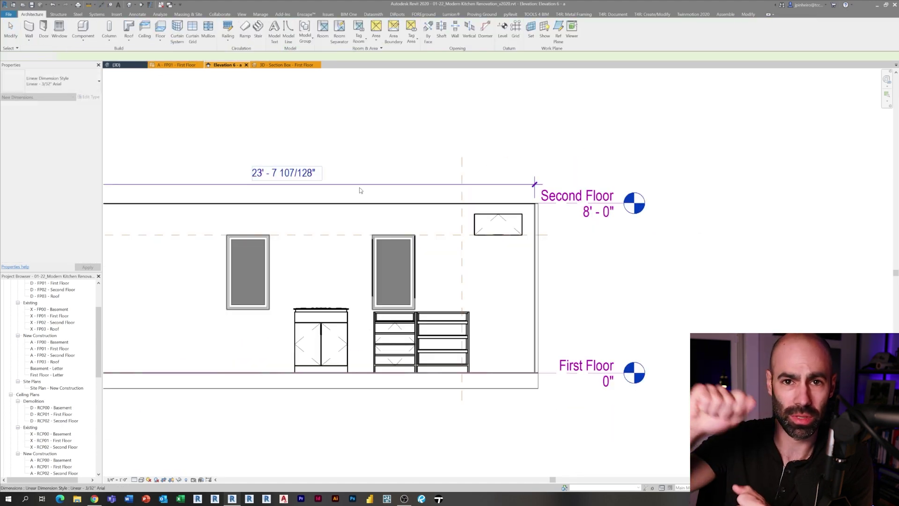
# Delete the overall wall dimension and dimension from the cooktop cabinet's edge to the end wall
pyautogui.click(360, 185)
pyautogui.press('Delete')
pyautogui.press('d')
pyautogui.press('i')
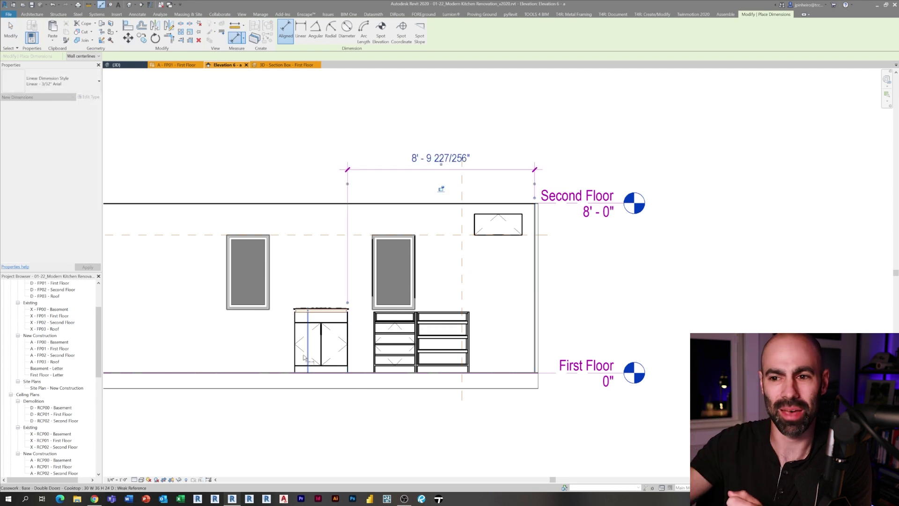
# Dimension from the cooktop cabinet's other edge to the opposite end of the wall in the interior elevation
pyautogui.click(294, 356)
pyautogui.moveTo(294, 356); pyautogui.dragTo(507, 336, button='middle')
pyautogui.click(225, 335)
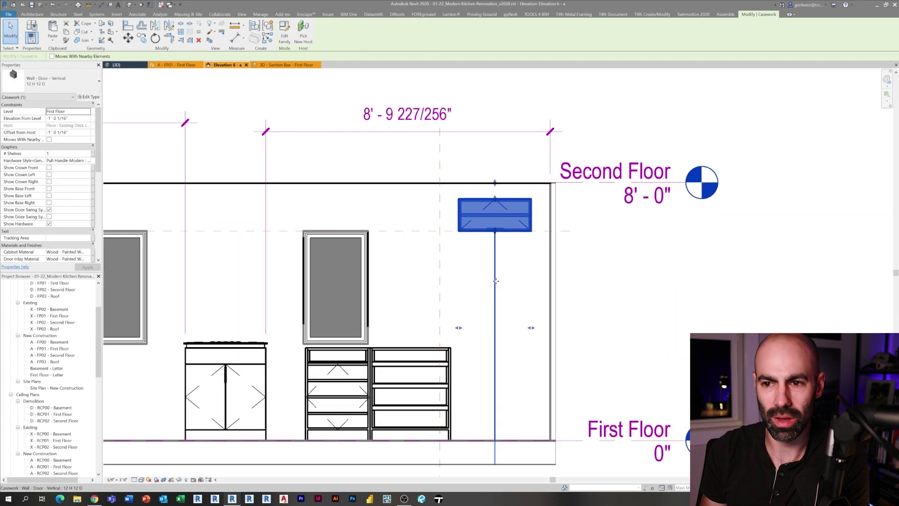
# Try to move the wall cabinet up the end wall, and undo the move
pyautogui.moveTo(462, 301); pyautogui.dragTo(437, 295, button='middle')
pyautogui.moveTo(465, 298); pyautogui.dragTo(457, 275)
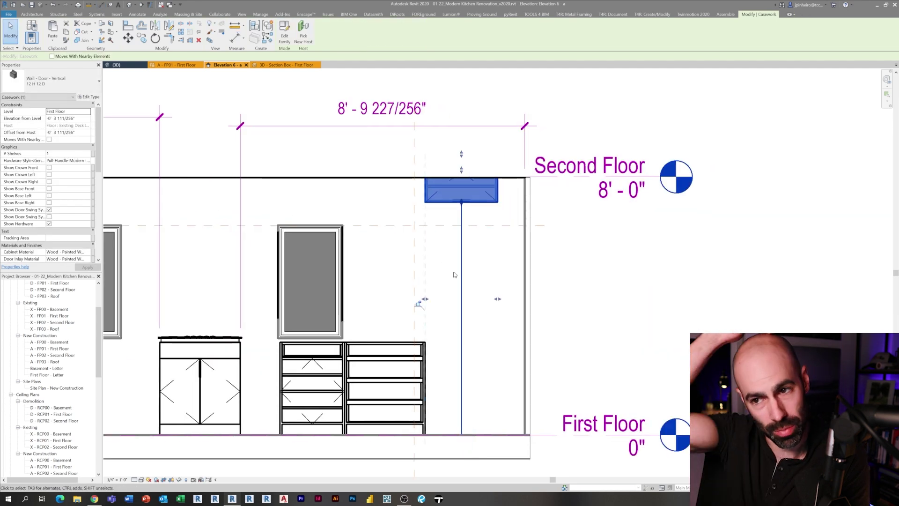
pyautogui.hotkey('ctrl', 'z')
pyautogui.press('Escape')
pyautogui.scroll(-1, 391, 307)
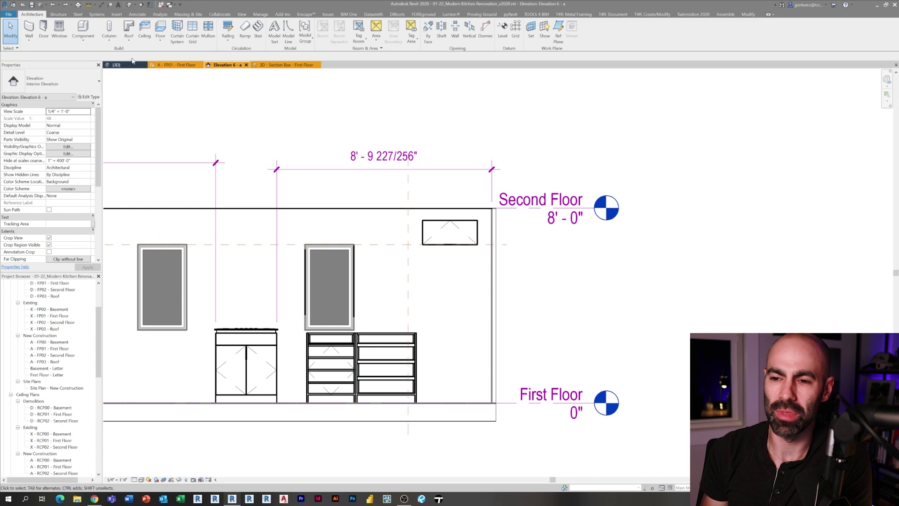
# Open the new construction A - FP01 First Floor plan at the freestanding base cabinets
pyautogui.click(100, 310)
pyautogui.doubleClick(60, 348)
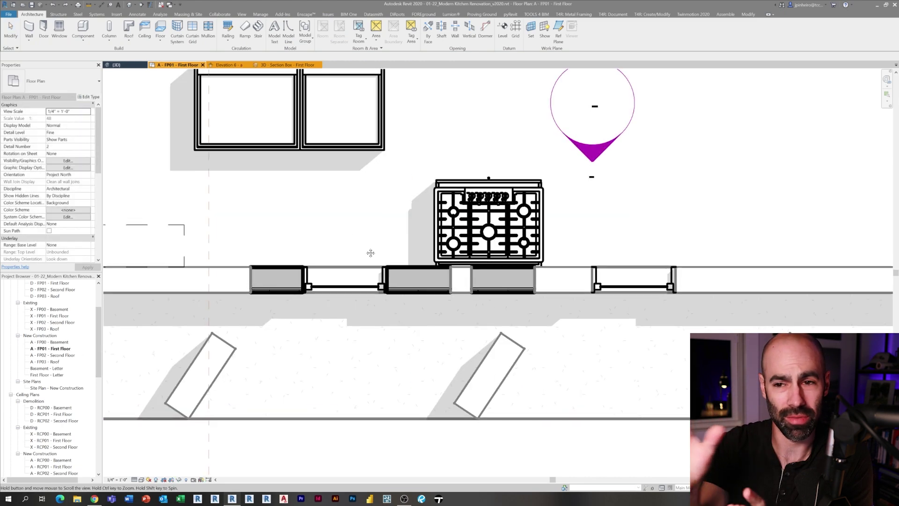
pyautogui.click(318, 170)
pyautogui.scroll(2, 323, 137)
# Move the drawer and double-door base cabinets together against the window wall, with their corner meeting the cooktop cabinet
pyautogui.click(336, 188)
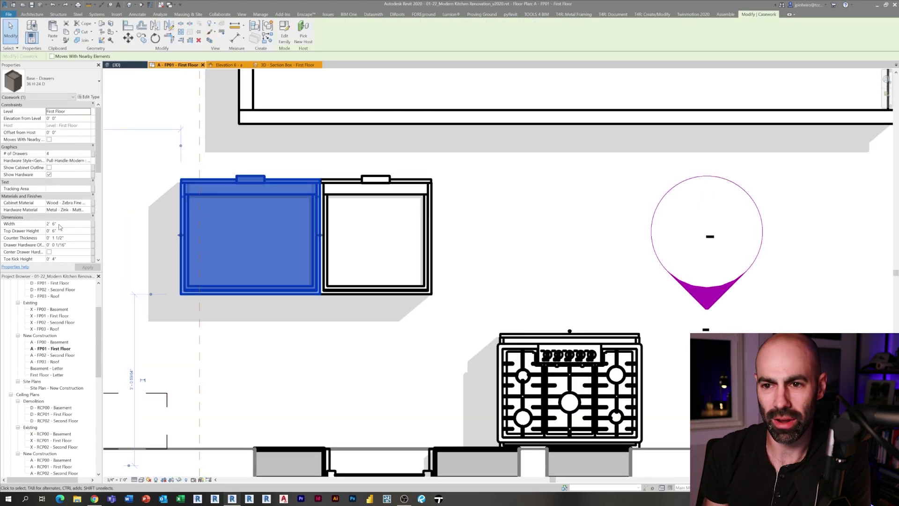
pyautogui.click(330, 184)
pyautogui.keyDown('ctrl'); pyautogui.click(304, 182); pyautogui.keyUp('ctrl')
pyautogui.scroll(-2, 432, 294)
pyautogui.press('m')
pyautogui.press('v')
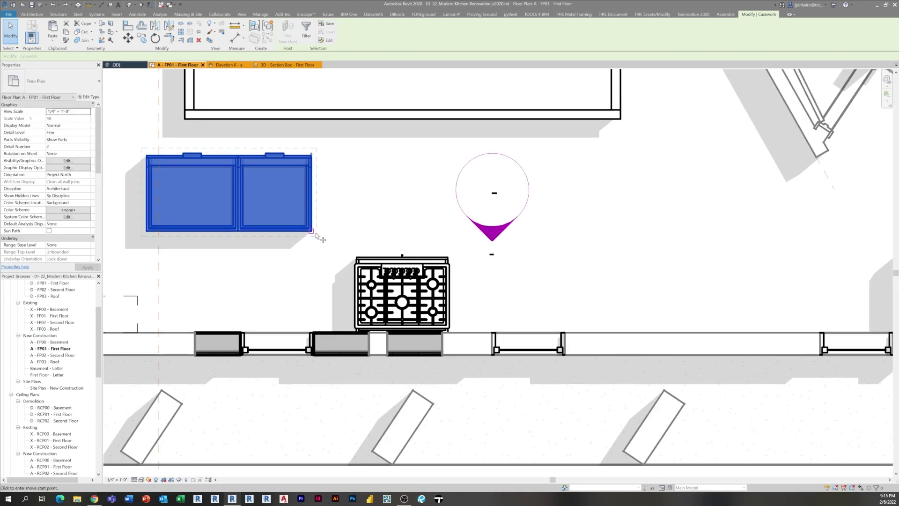
pyautogui.click(312, 230)
pyautogui.scroll(5, 350, 322)
pyautogui.click(381, 365)
pyautogui.scroll(-5, 376, 338)
# Mirror the two base cabinets about their shared edge so the drawer cabinet is on the cooktop side
pyautogui.click(304, 261)
pyautogui.keyDown('ctrl'); pyautogui.click(302, 262); pyautogui.keyUp('ctrl')
pyautogui.scroll(2, 304, 264)
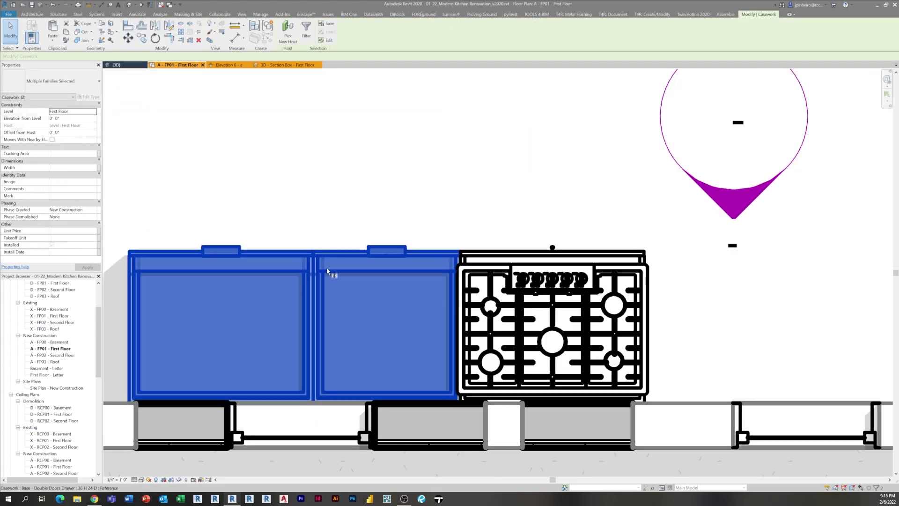
pyautogui.hotkey('ctrl', 'z')
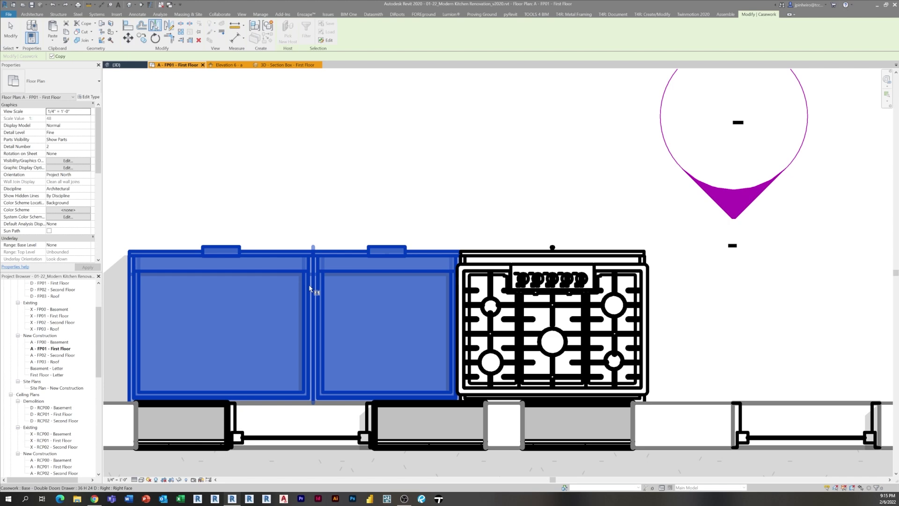
pyautogui.click(314, 288)
# Move the mirrored cabinet pair along the wall until the drawer cabinet's edge meets the cooktop cabinet
pyautogui.scroll(1, 498, 258)
pyautogui.press('m')
pyautogui.press('v')
pyautogui.click(496, 258)
pyautogui.click(447, 258)
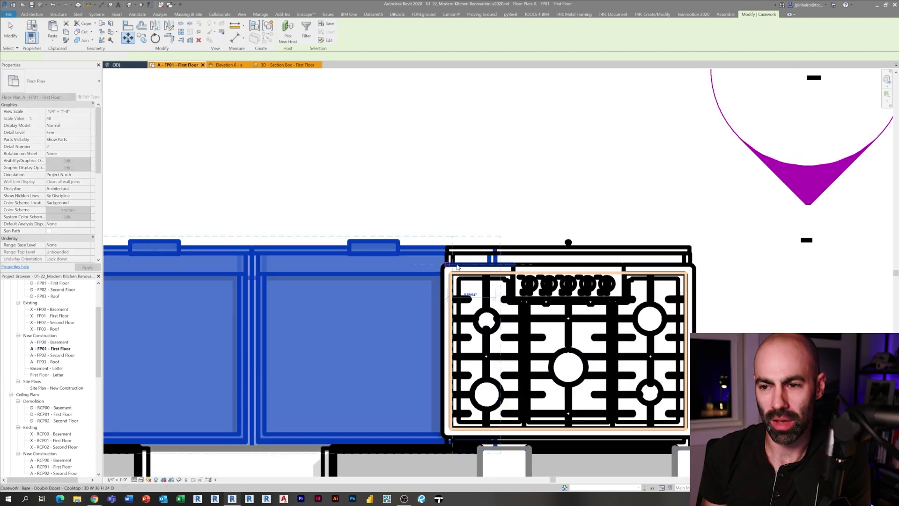
pyautogui.scroll(-4, 420, 242)
pyautogui.press('Escape')
# Mirror a copy of the two base cabinets about the cooktop's centre line to its other side
pyautogui.moveTo(391, 242); pyautogui.dragTo(293, 272, button='middle')
pyautogui.click(397, 262)
pyautogui.keyDown('ctrl'); pyautogui.click(455, 260); pyautogui.keyUp('ctrl')
pyautogui.scroll(1, 293, 271)
pyautogui.press('m')
pyautogui.press('m')
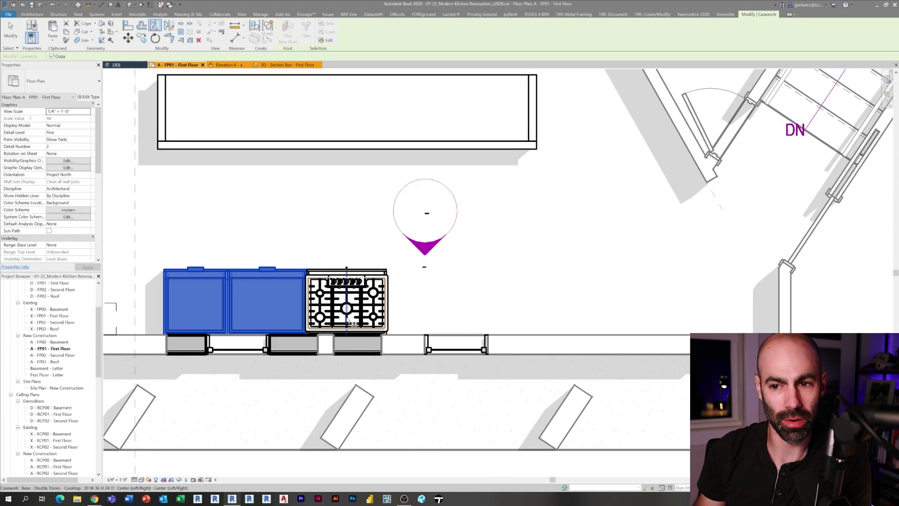
pyautogui.click(344, 317)
# Delete the outermost double-door base cabinet at the reference-plane end of the run
pyautogui.click(206, 302)
pyautogui.press('Delete')
pyautogui.scroll(-2, 254, 217)
pyautogui.moveTo(255, 216); pyautogui.dragTo(330, 291, button='middle')
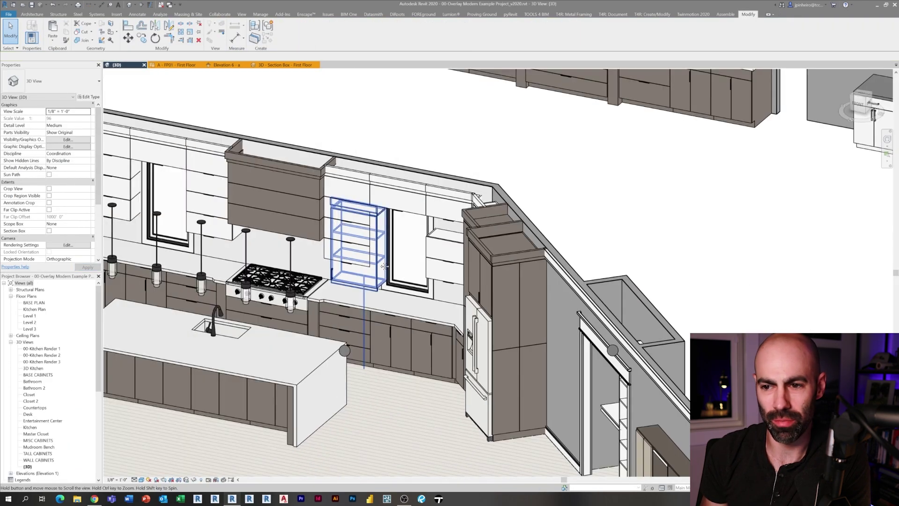
# Copy the tall microwave and double-oven cabinet from the example project's 3D kitchen
pyautogui.click(481, 351)
pyautogui.keyDown('shift'); pyautogui.moveTo(481, 351); pyautogui.dragTo(393, 404, button='middle'); pyautogui.keyUp('shift')
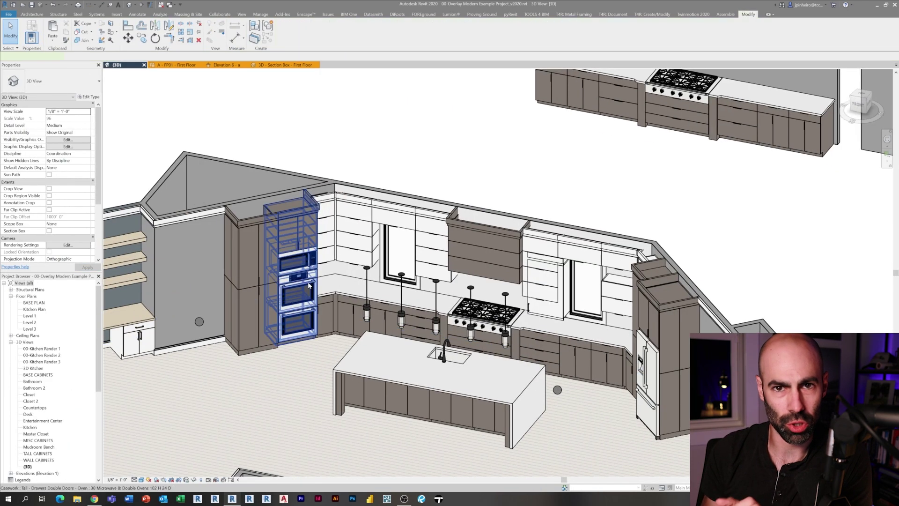
pyautogui.click(295, 262)
# Paste the tall oven cabinet into the renovation project's first-floor plan, near the reference-plane end of the base cabinets
pyautogui.hotkey('ctrl', 'Tab')
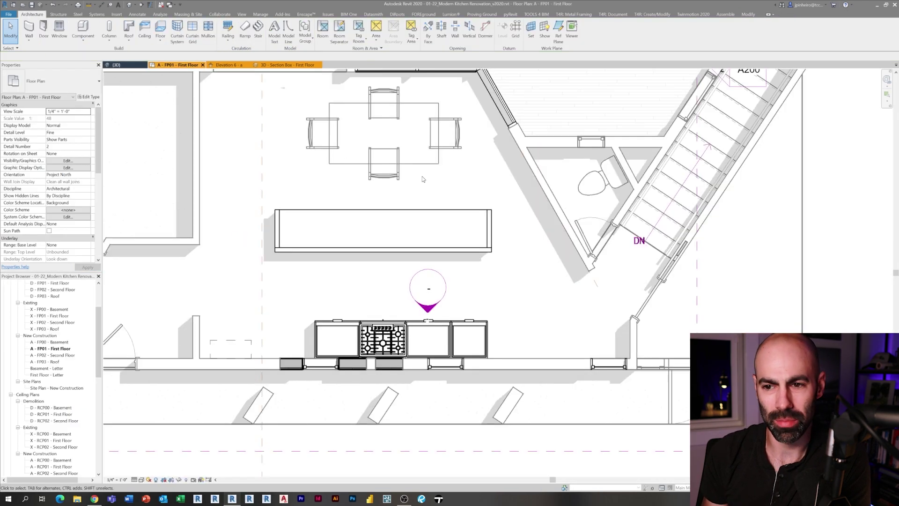
pyautogui.moveTo(322, 300); pyautogui.dragTo(309, 295, button='middle')
pyautogui.hotkey('ctrl', 'v')
pyautogui.press('Return')
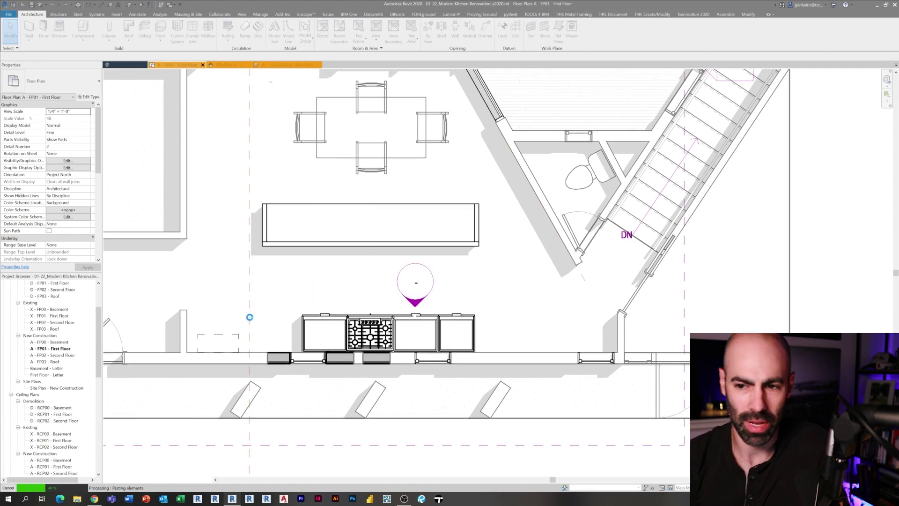
pyautogui.scroll(2, 308, 304)
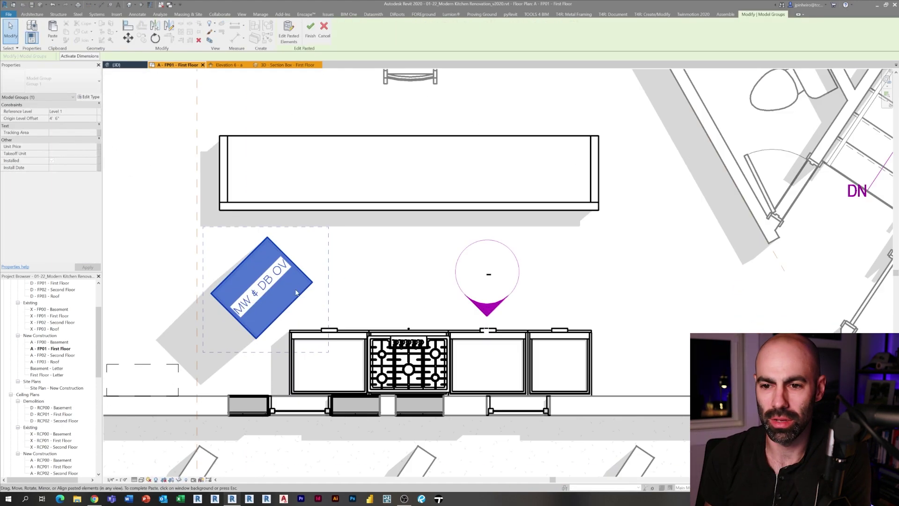
pyautogui.click(405, 272)
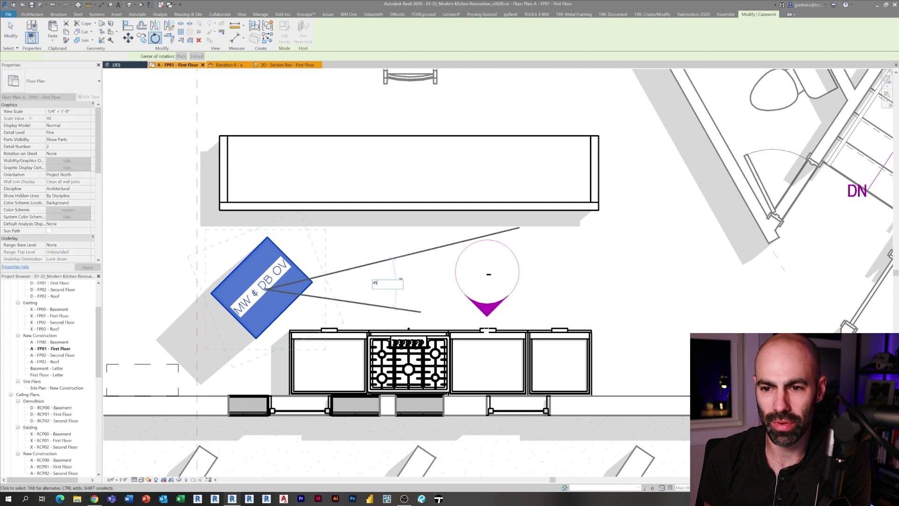
# Rotate the tall oven cabinet 45 degrees to face the room and move its back against the window wall
pyautogui.press('space')
pyautogui.press('m')
pyautogui.press('v')
pyautogui.click(307, 317)
pyautogui.click(290, 393)
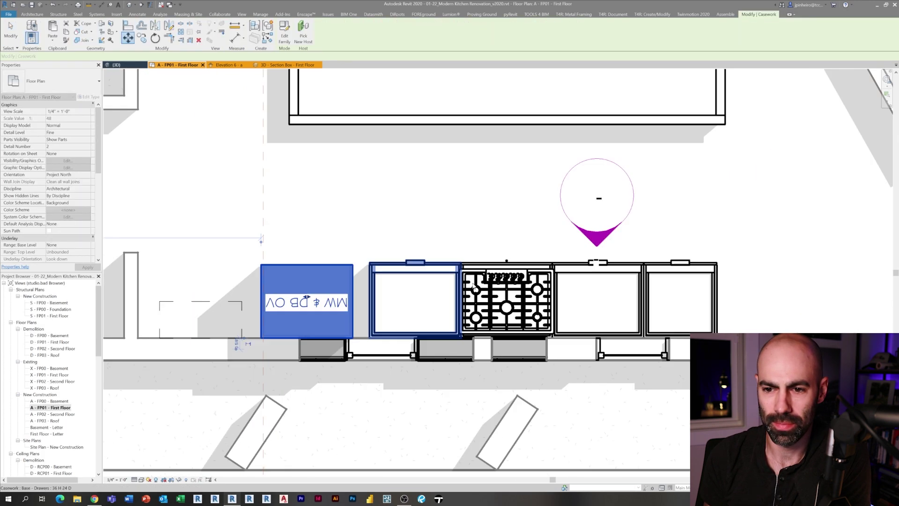
pyautogui.press('Escape')
# In the interior elevation, turn off the oven cabinet's crown pieces and upper doors, and set its shelves to 0
pyautogui.click(228, 64)
pyautogui.click(389, 301)
pyautogui.moveTo(389, 300); pyautogui.dragTo(376, 292, button='middle')
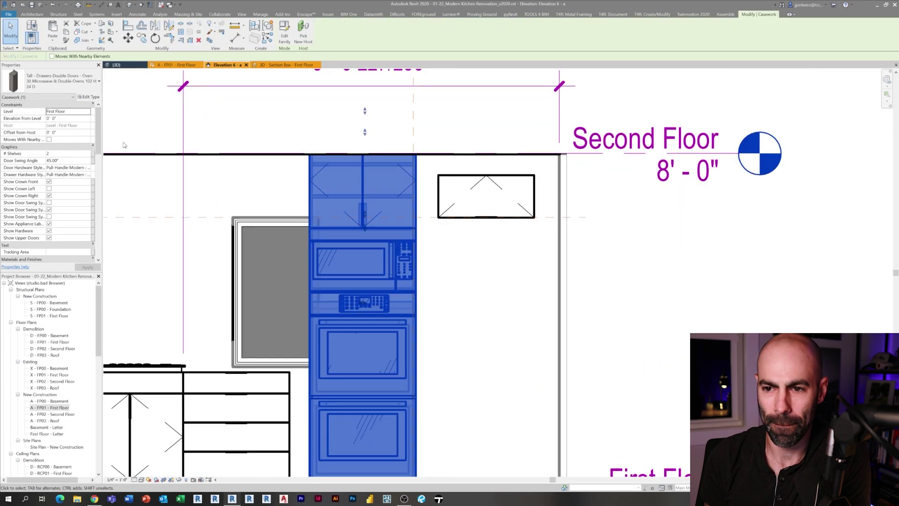
pyautogui.click(50, 202)
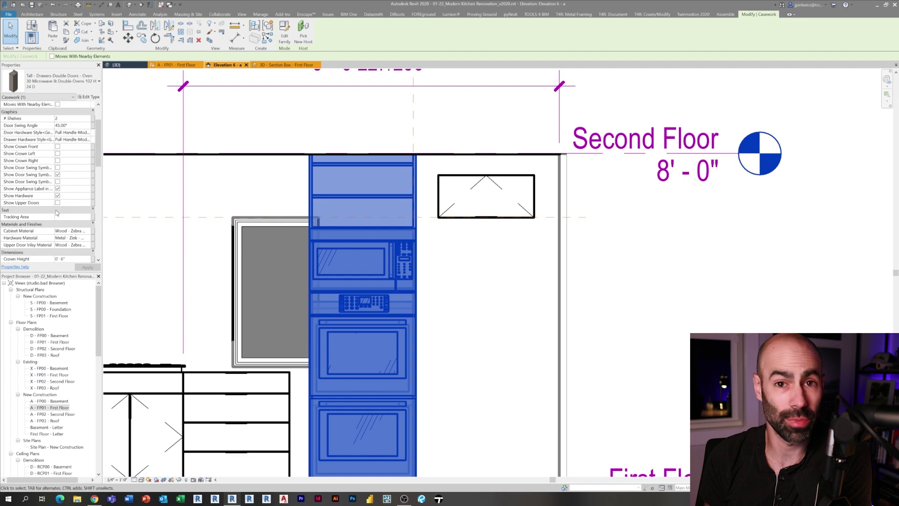
pyautogui.scroll(2, 420, 240)
pyautogui.moveTo(420, 240); pyautogui.dragTo(417, 288, button='middle')
pyautogui.scroll(1, 67, 155)
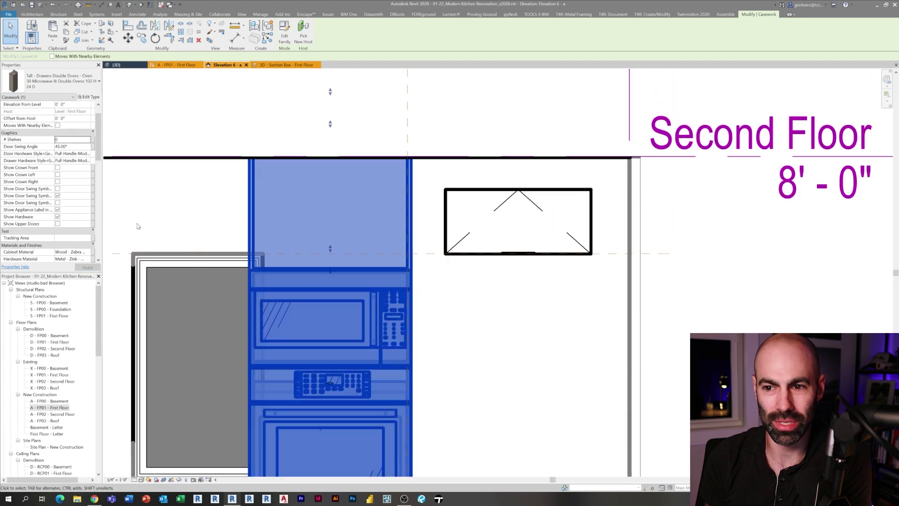
# Lower the top of the tall oven cabinet to the horizontal reference plane
pyautogui.scroll(3, 332, 250)
pyautogui.scroll(-4, 334, 209)
pyautogui.moveTo(313, 283); pyautogui.dragTo(313, 283)
pyautogui.scroll(1, 327, 358)
pyautogui.moveTo(327, 358); pyautogui.dragTo(339, 285, button='middle')
pyautogui.hotkey('ctrl', 'z')
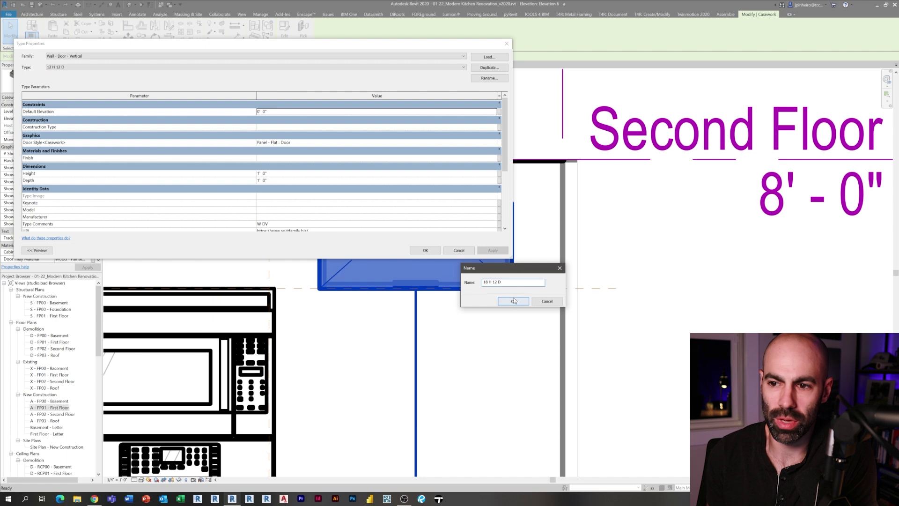
# Duplicate the wall cabinet's type as 18 H 12 D and adapt its height to the new name
pyautogui.click(514, 300)
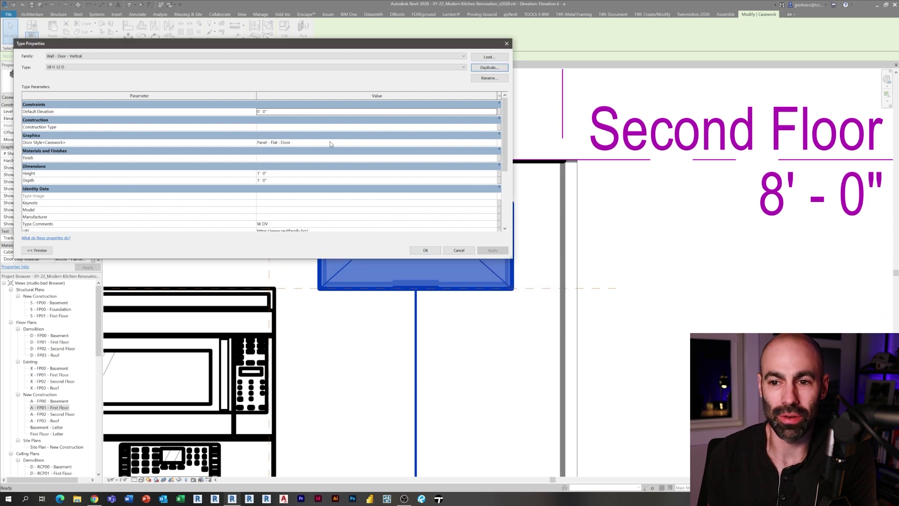
pyautogui.click(424, 250)
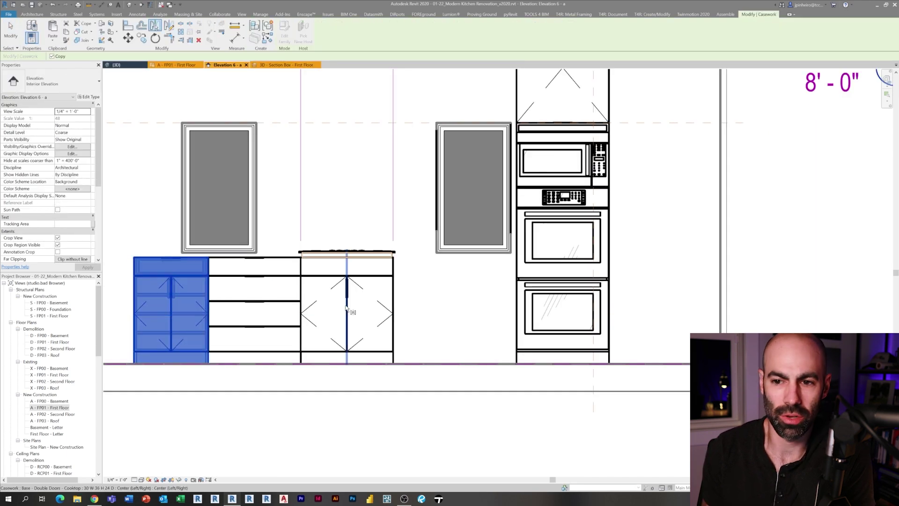
# Mirror a copy of the end double-door base cabinet about the cooktop's centre and move it against the cooktop cabinet
pyautogui.moveTo(135, 299); pyautogui.dragTo(381, 283)
pyautogui.scroll(2, 484, 300)
pyautogui.scroll(5, 381, 283)
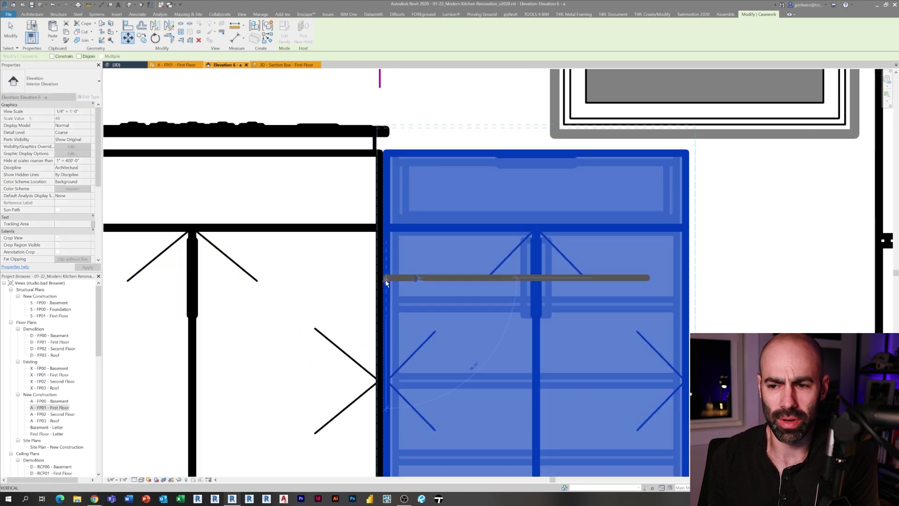
pyautogui.click(385, 279)
pyautogui.scroll(-3, 385, 281)
pyautogui.press('Escape')
# Turn on thin lines and fine-tune the double-door cabinet's position so its edge meets the cooktop cabinet exactly
pyautogui.moveTo(492, 302); pyautogui.dragTo(353, 299, button='middle')
pyautogui.press('t')
pyautogui.press('l')
pyautogui.scroll(10, 252, 234)
pyautogui.click(316, 374)
pyautogui.press('m')
pyautogui.press('v')
pyautogui.click(283, 316)
pyautogui.click(292, 317)
pyautogui.press('Escape')
pyautogui.scroll(-7, 304, 309)
# Stretch the double-door base cabinet to fill the gap between the cooktop and the tall oven cabinet
pyautogui.click(426, 312)
pyautogui.moveTo(608, 318); pyautogui.dragTo(235, 277, button='middle')
pyautogui.scroll(-4, 500, 413)
pyautogui.scroll(-3, 64, 185)
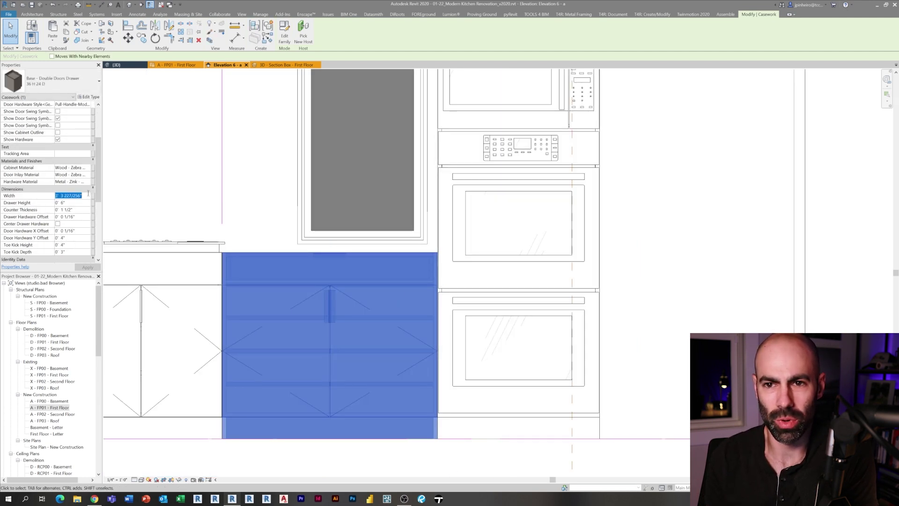
# Set the double-door base cabinet's width to 3' 0" and move it back against the cooktop cabinet
pyautogui.scroll(7, 206, 272)
pyautogui.press('m')
pyautogui.press('v')
pyautogui.click(263, 342)
pyautogui.click(177, 304)
pyautogui.scroll(-7, 182, 277)
pyautogui.press('Escape')
pyautogui.scroll(-3, 361, 305)
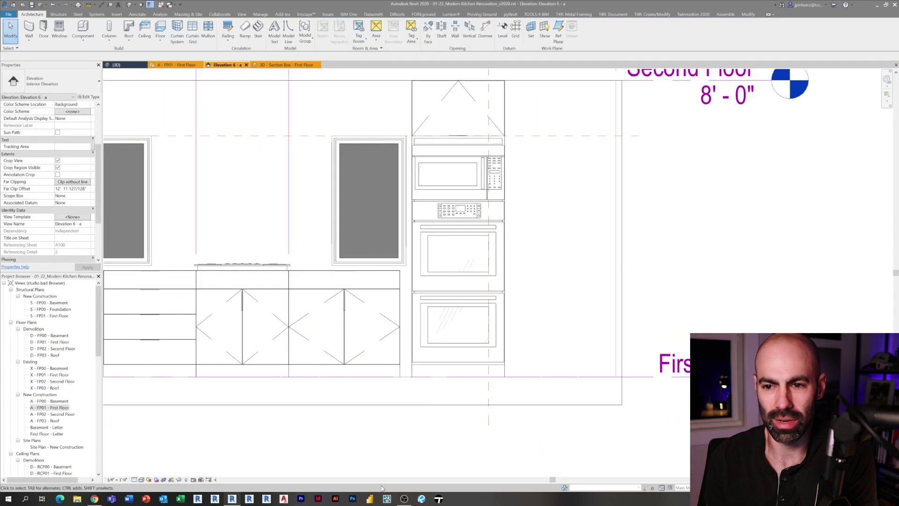
# Narrow the double-door base cabinet beside the cooktop and move it back against the cooktop cabinet's edge
pyautogui.click(354, 358)
pyautogui.scroll(4, 354, 359)
pyautogui.scroll(-1, 455, 325)
pyautogui.moveTo(455, 324); pyautogui.dragTo(537, 322, button='middle')
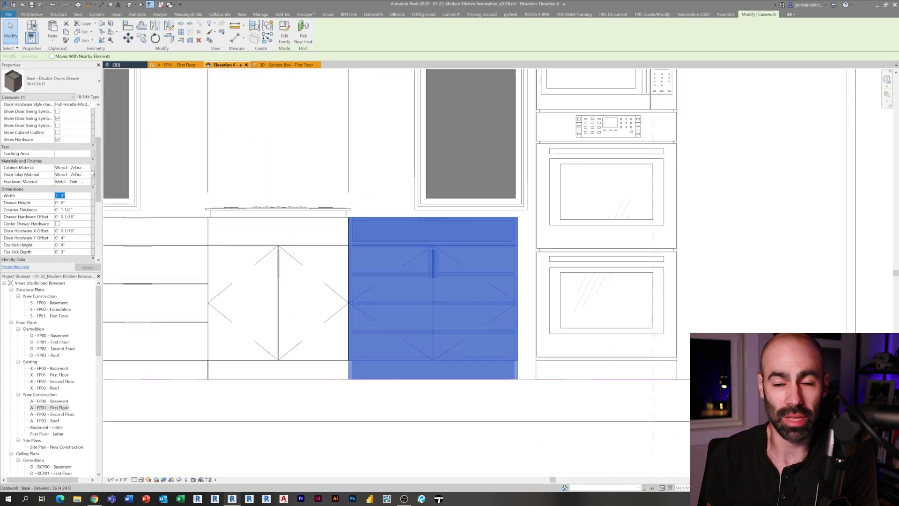
pyautogui.scroll(7, 338, 300)
pyautogui.press('m')
pyautogui.press('v')
pyautogui.click(375, 297)
pyautogui.click(274, 296)
pyautogui.scroll(-8, 292, 270)
# Copy the drawer base cabinet from the far side of the cooktop to the double-door cabinet's oven-side edge
pyautogui.moveTo(293, 288); pyautogui.dragTo(410, 296, button='middle')
pyautogui.click(228, 272)
pyautogui.press('c')
pyautogui.press('o')
pyautogui.scroll(8, 156, 272)
pyautogui.click(138, 302)
pyautogui.scroll(-8, 138, 302)
pyautogui.moveTo(543, 276); pyautogui.dragTo(360, 271, button='middle')
pyautogui.scroll(4, 360, 272)
pyautogui.click(292, 328)
# Set the copied drawer cabinet's width to 18 inches and move it against the double-door base cabinet
pyautogui.scroll(-3, 292, 328)
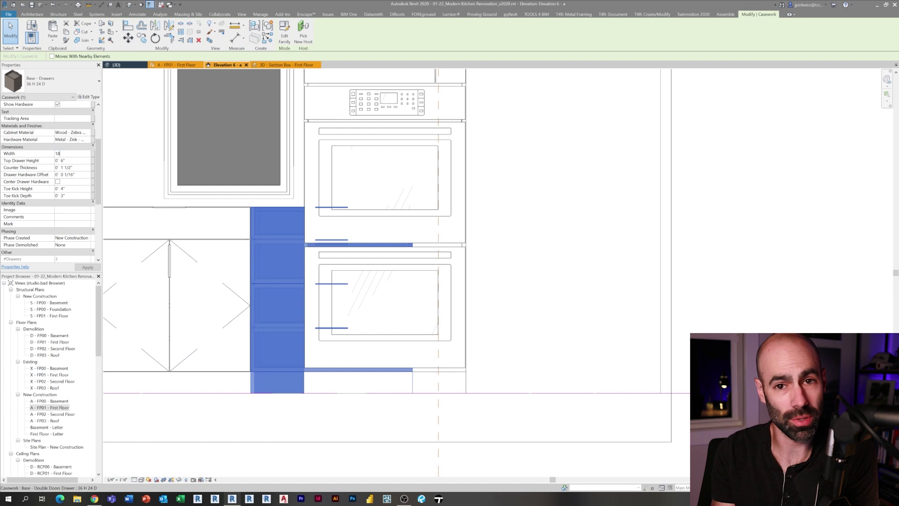
pyautogui.press('Return')
pyautogui.scroll(9, 300, 262)
pyautogui.press('m')
pyautogui.press('v')
pyautogui.click(190, 290)
pyautogui.scroll(-2, 190, 290)
pyautogui.moveTo(190, 290); pyautogui.dragTo(393, 280, button='middle')
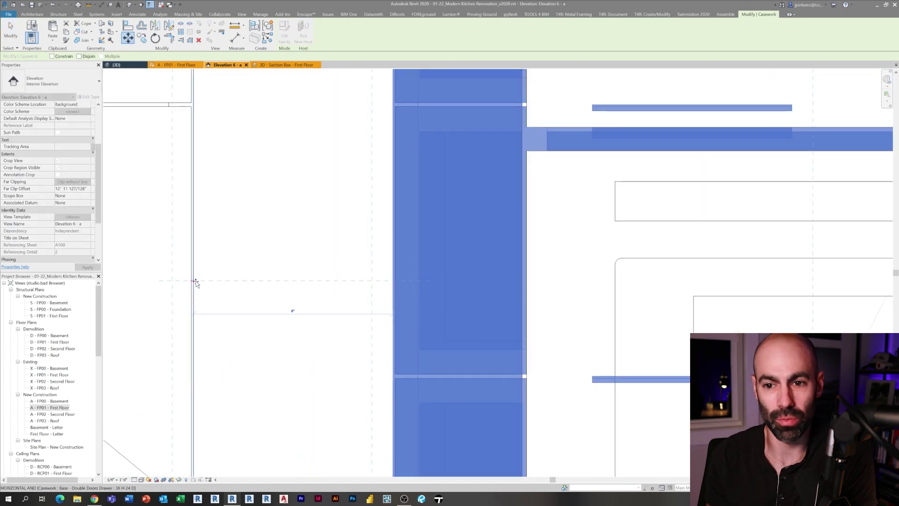
pyautogui.scroll(-3, 195, 282)
# Move the tall oven cabinet along the wall so its side meets the narrow drawer cabinet
pyautogui.scroll(6, 517, 245)
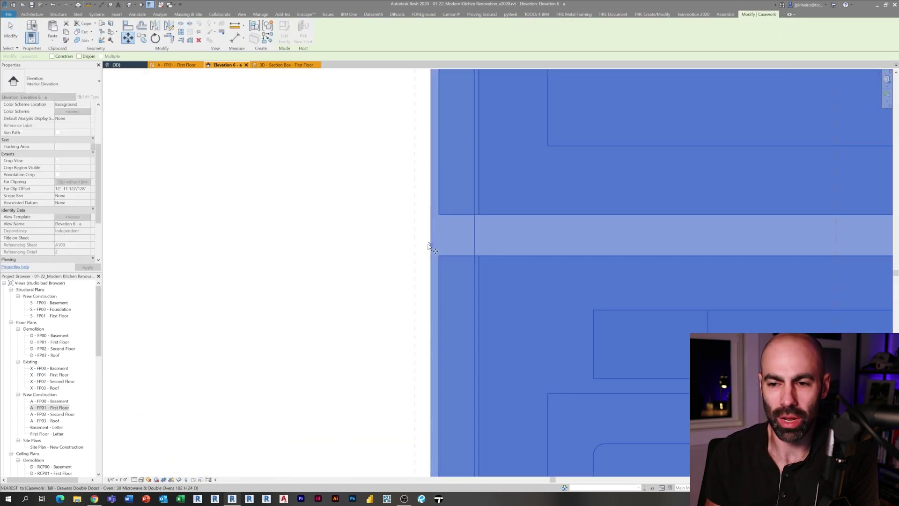
pyautogui.click(430, 244)
pyautogui.scroll(-2, 430, 245)
pyautogui.moveTo(430, 245); pyautogui.dragTo(541, 250, button='middle')
pyautogui.click(215, 257)
pyautogui.scroll(-7, 234, 257)
pyautogui.press('d')
pyautogui.press('i')
pyautogui.scroll(5, 367, 244)
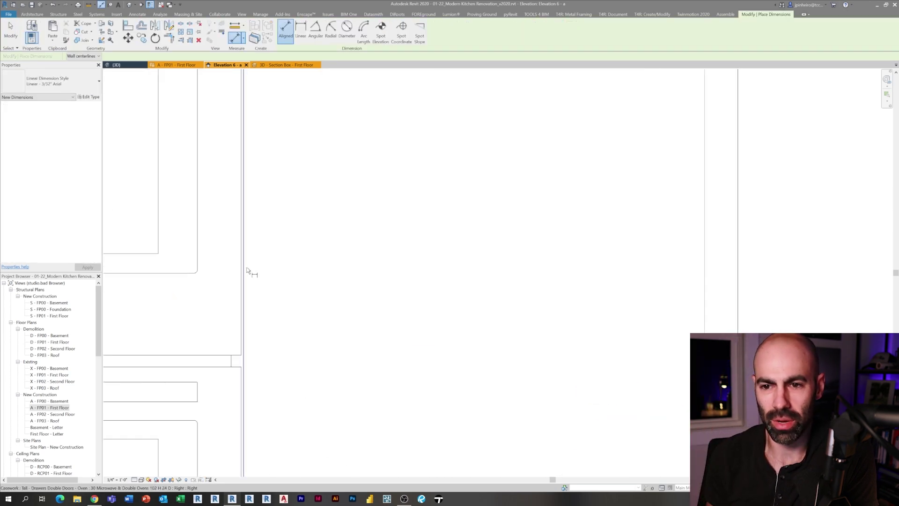
pyautogui.press('Escape')
pyautogui.press('Escape')
# Move the wall cabinet sideways so it lines up directly above the tall oven cabinet
pyautogui.scroll(-5, 475, 259)
pyautogui.click(353, 127)
pyautogui.scroll(6, 439, 149)
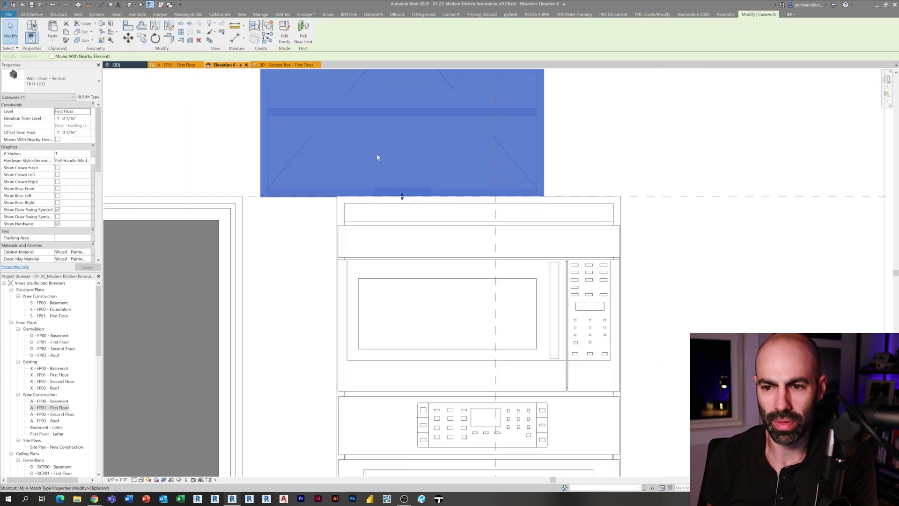
pyautogui.click(341, 249)
pyautogui.click(495, 250)
pyautogui.scroll(3, 499, 253)
pyautogui.press('Escape')
# Move the wall cabinet above the oven so its side edge sits flush with the tall oven cabinet's edge
pyautogui.scroll(-8, 501, 246)
pyautogui.scroll(5, 486, 213)
pyautogui.click(506, 265)
pyautogui.scroll(5, 557, 323)
pyautogui.scroll(-6, 539, 313)
pyautogui.scroll(5, 576, 227)
pyautogui.press('m')
pyautogui.press('v')
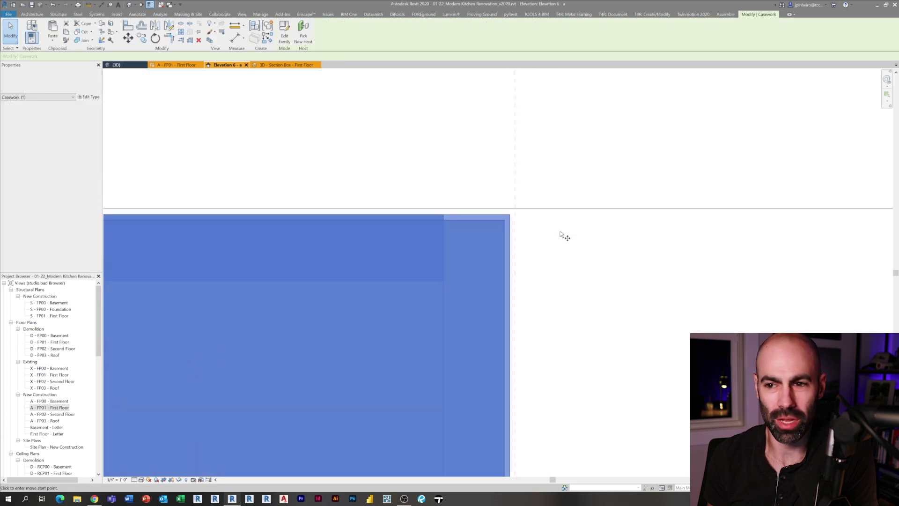
pyautogui.scroll(-5, 508, 208)
pyautogui.scroll(10, 492, 248)
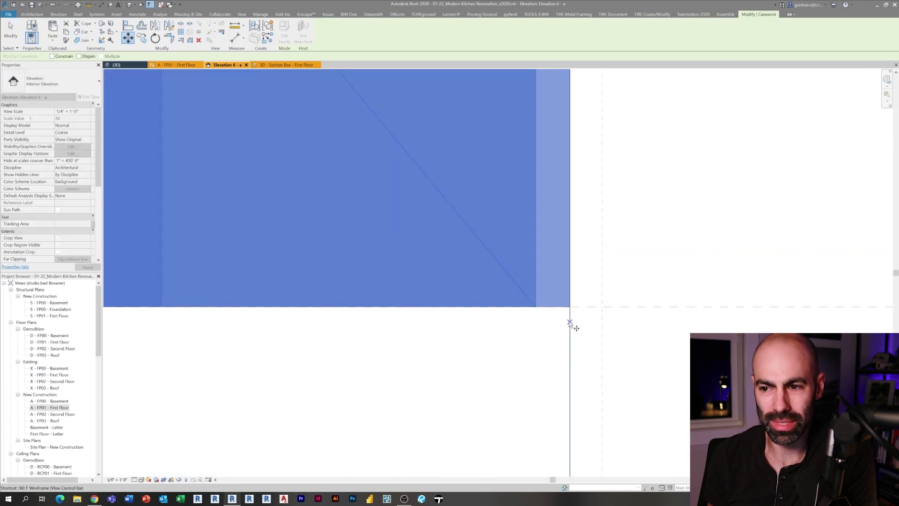
pyautogui.press('Escape')
pyautogui.scroll(-10, 594, 262)
pyautogui.scroll(1, 514, 411)
# Delete the double-door and drawer base cabinets on the far side of the cooktop from the oven
pyautogui.moveTo(515, 411); pyautogui.dragTo(489, 424, button='middle')
pyautogui.scroll(-1, 537, 417)
pyautogui.click(427, 207)
pyautogui.scroll(1, 431, 207)
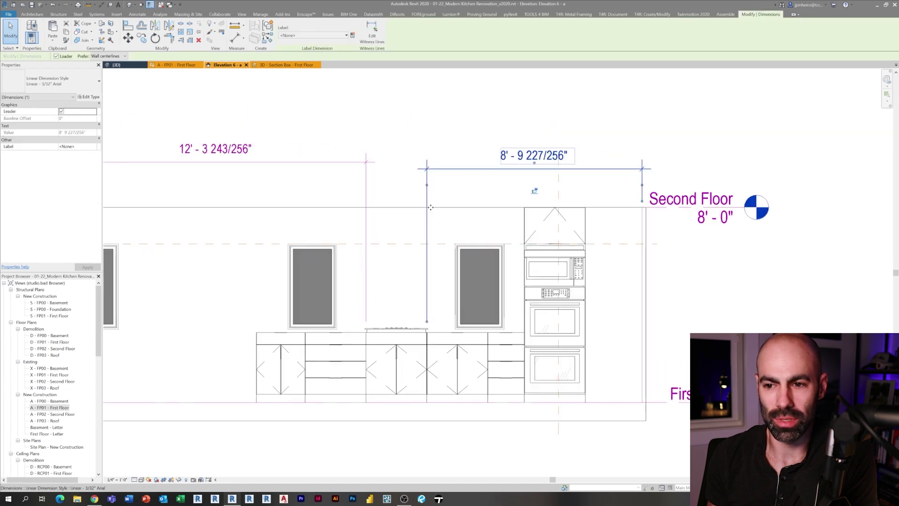
pyautogui.click(282, 66)
pyautogui.scroll(2, 276, 216)
pyautogui.click(292, 224)
pyautogui.keyDown('shift'); pyautogui.moveTo(355, 330); pyautogui.dragTo(392, 348, button='middle'); pyautogui.keyUp('shift')
pyautogui.press('Delete')
pyautogui.scroll(-1, 378, 332)
pyautogui.click(266, 244)
pyautogui.press('Delete')
# Array the wall cabinet along the second-floor line across the window wall, with 16 members
pyautogui.scroll(1, 413, 303)
pyautogui.scroll(2, 392, 349)
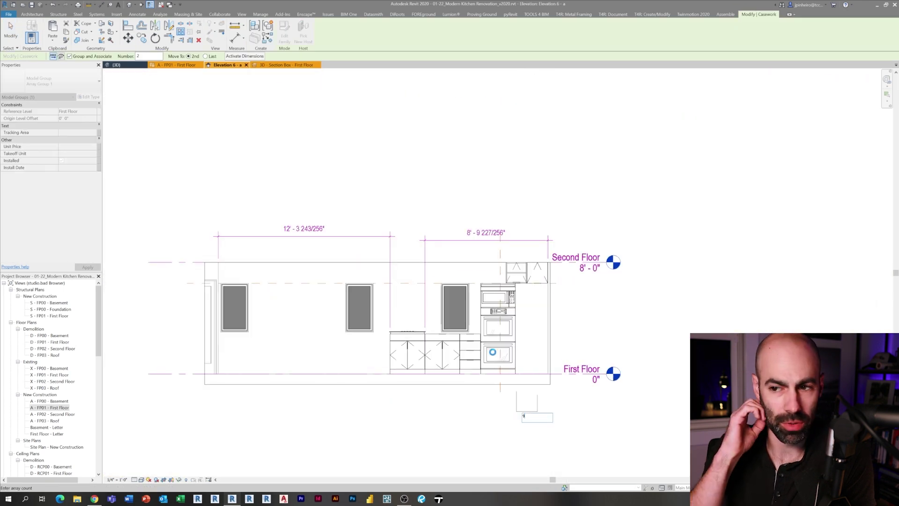
pyautogui.write('9')
pyautogui.press('Return')
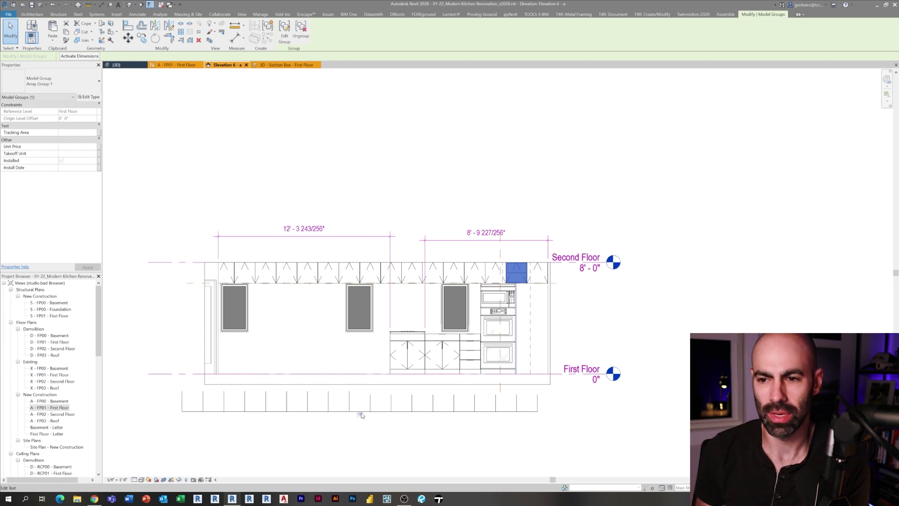
pyautogui.click(360, 414)
pyautogui.write('16')
pyautogui.click(235, 265)
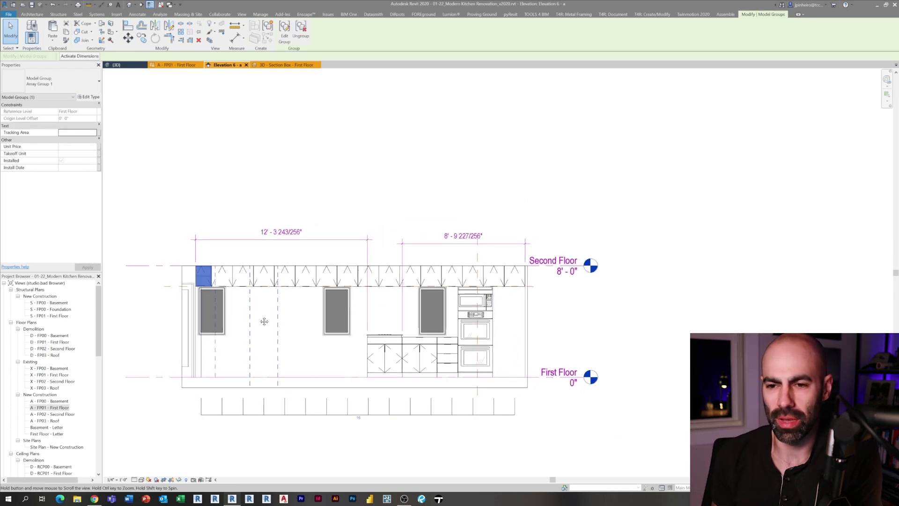
pyautogui.scroll(3, 261, 317)
pyautogui.click(673, 283)
# Select everything across the upper cabinet row, filter it to Model Groups, and ungroup the array
pyautogui.moveTo(671, 280); pyautogui.dragTo(687, 283, button='middle')
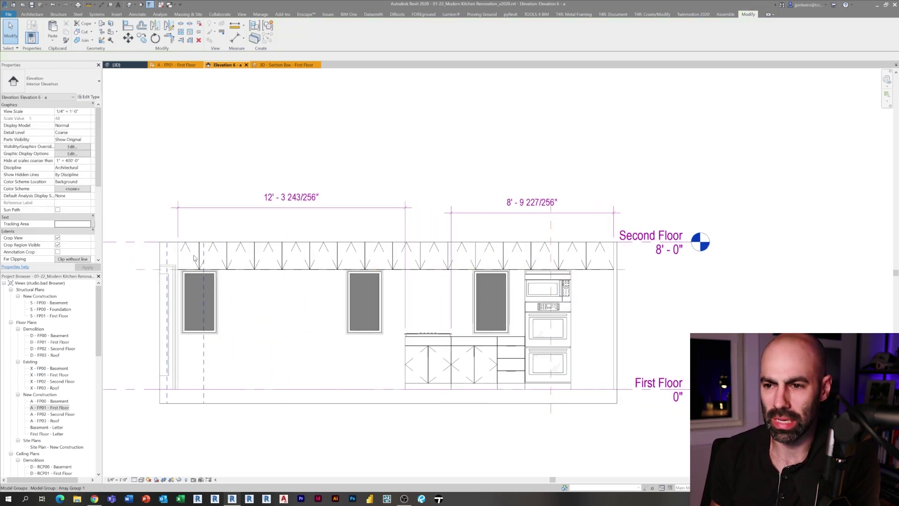
pyautogui.moveTo(635, 259); pyautogui.dragTo(140, 412)
pyautogui.click(284, 33)
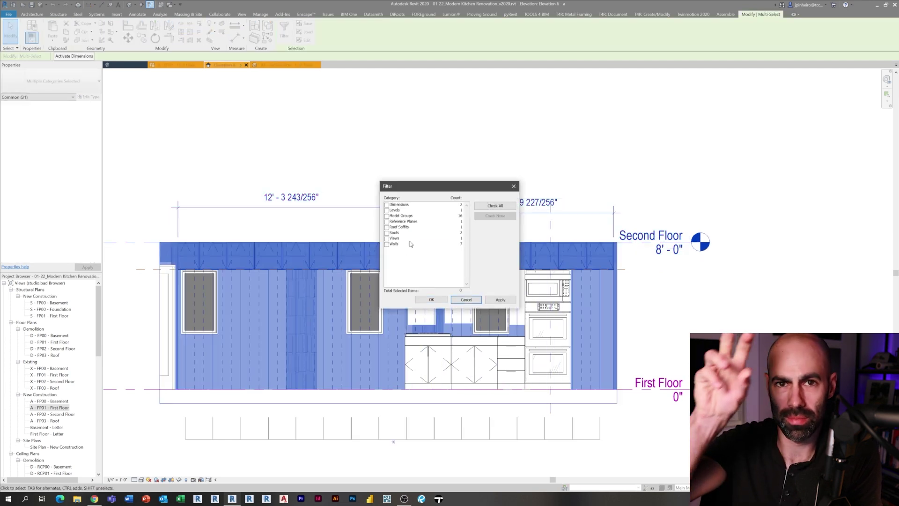
pyautogui.click(431, 299)
pyautogui.click(301, 31)
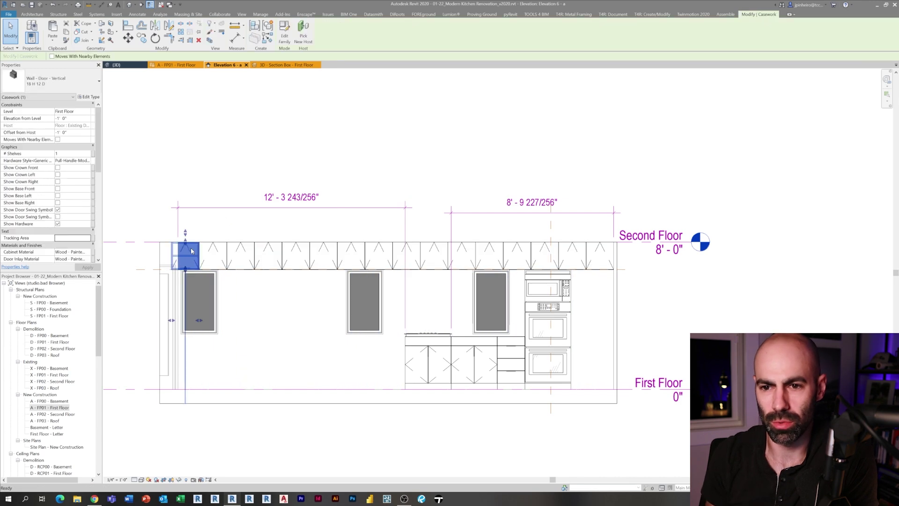
# Select all matching wall cabinets visible in the elevation and move the row against the wider cabinet above the oven
pyautogui.rightClick(280, 262)
pyautogui.moveTo(339, 327)
pyautogui.click(379, 327)
pyautogui.scroll(5, 597, 275)
pyautogui.press('m')
pyautogui.press('v')
pyautogui.scroll(-5, 653, 240)
pyautogui.scroll(6, 709, 237)
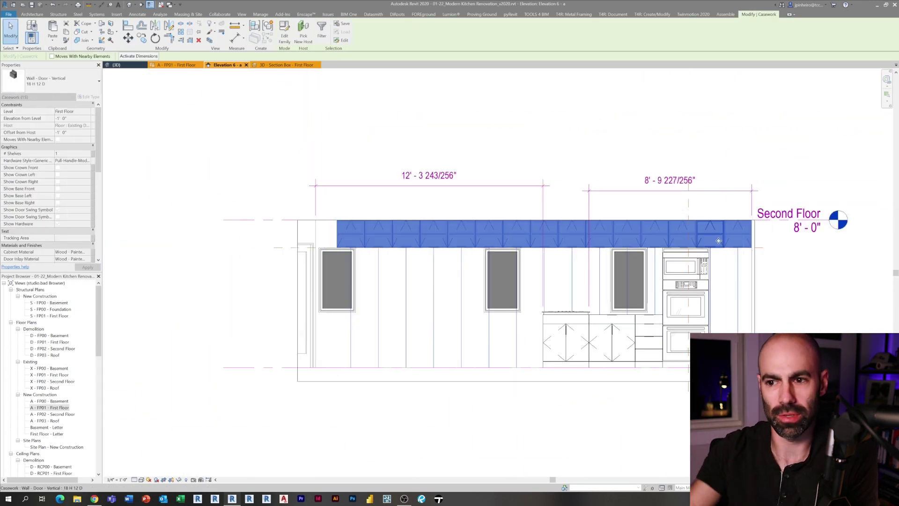
pyautogui.scroll(3, 710, 238)
pyautogui.press('m')
pyautogui.press('v')
pyautogui.scroll(5, 663, 283)
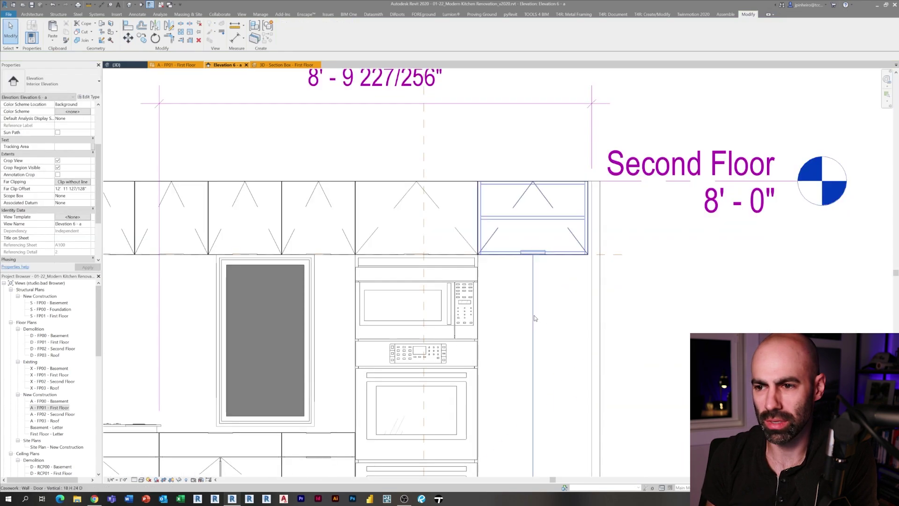
# Turn on Show Upper Doors for the tall microwave and double oven cabinet in the first-floor section box 3D view
pyautogui.scroll(-3, 662, 270)
pyautogui.click(286, 65)
pyautogui.keyDown('shift'); pyautogui.moveTo(433, 356); pyautogui.dragTo(515, 402, button='middle'); pyautogui.keyUp('shift')
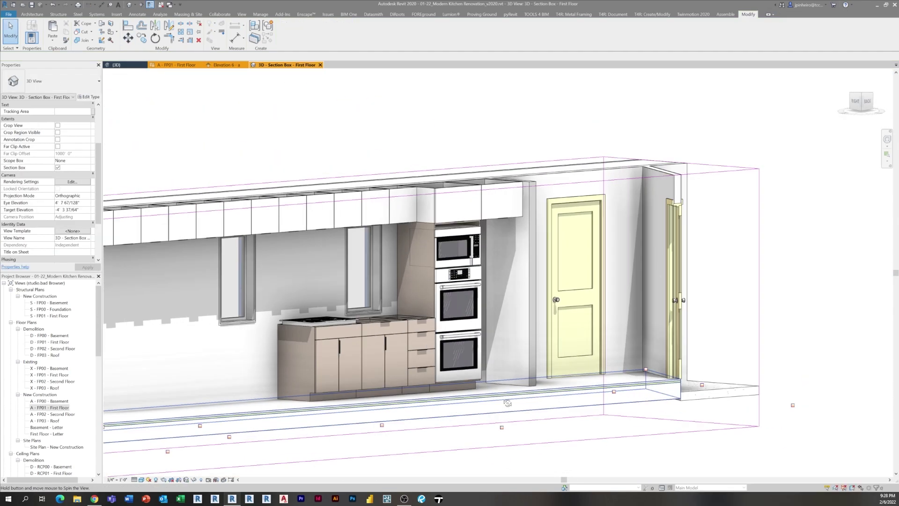
pyautogui.scroll(6, 463, 280)
pyautogui.click(447, 313)
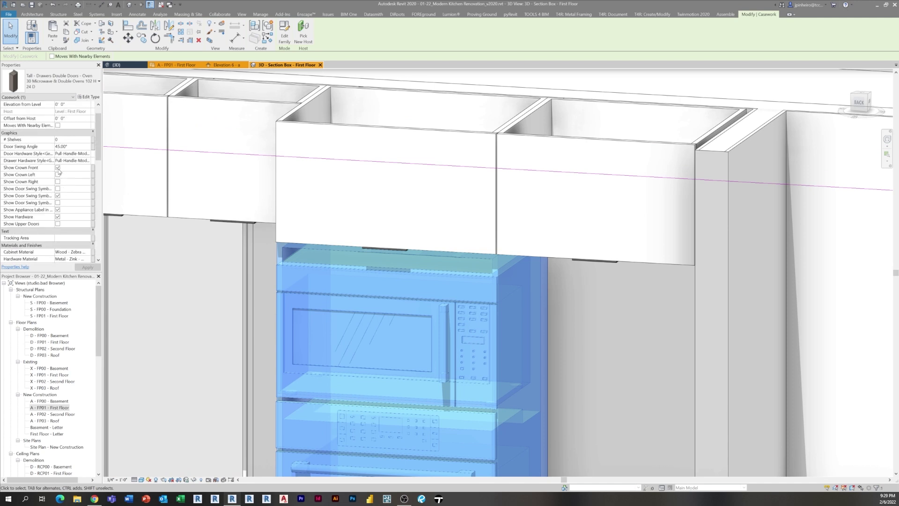
pyautogui.click(58, 224)
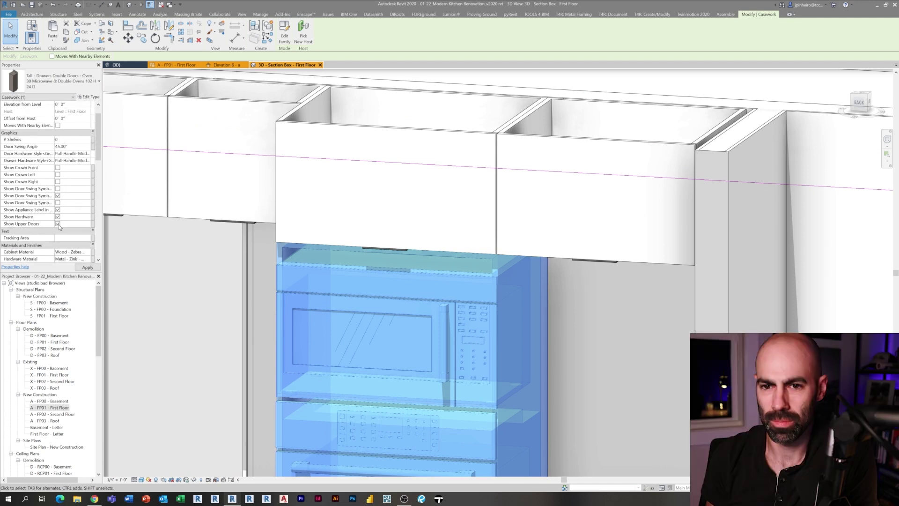
pyautogui.click(87, 268)
pyautogui.scroll(-2, 214, 270)
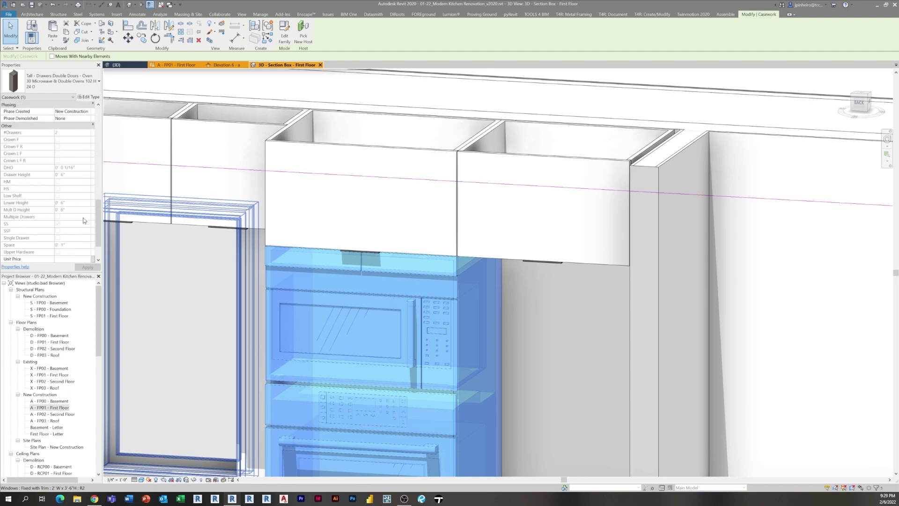
# Examine the whole cabinet run from the front in 3D and reopen Elevation 6 - a
pyautogui.press('Escape')
pyautogui.scroll(-5, 463, 201)
pyautogui.keyDown('shift'); pyautogui.moveTo(463, 281); pyautogui.dragTo(527, 328, button='middle'); pyautogui.keyUp('shift')
pyautogui.moveTo(412, 328); pyautogui.dragTo(608, 321, button='middle')
pyautogui.keyDown('shift'); pyautogui.moveTo(609, 321); pyautogui.dragTo(540, 276, button='middle'); pyautogui.keyUp('shift')
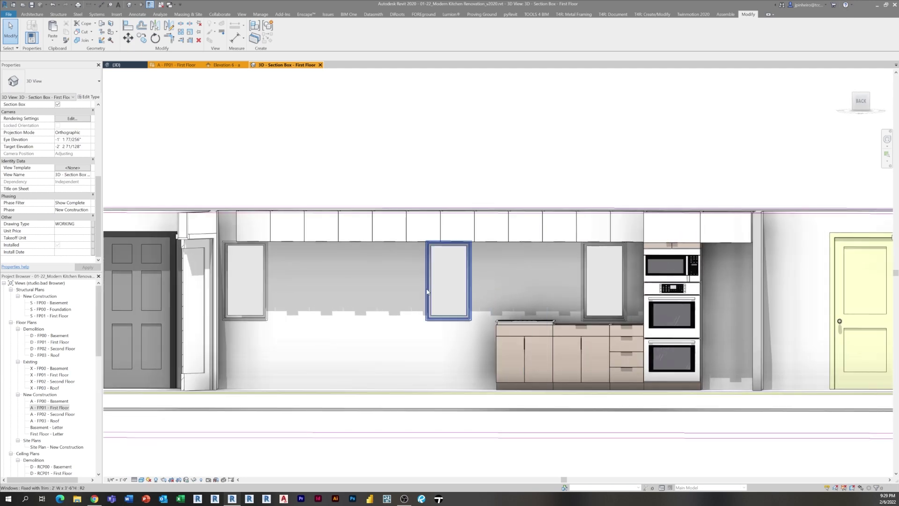
pyautogui.moveTo(343, 311); pyautogui.dragTo(333, 308, button='middle')
pyautogui.doubleClick(53, 406)
pyautogui.doubleClick(495, 248)
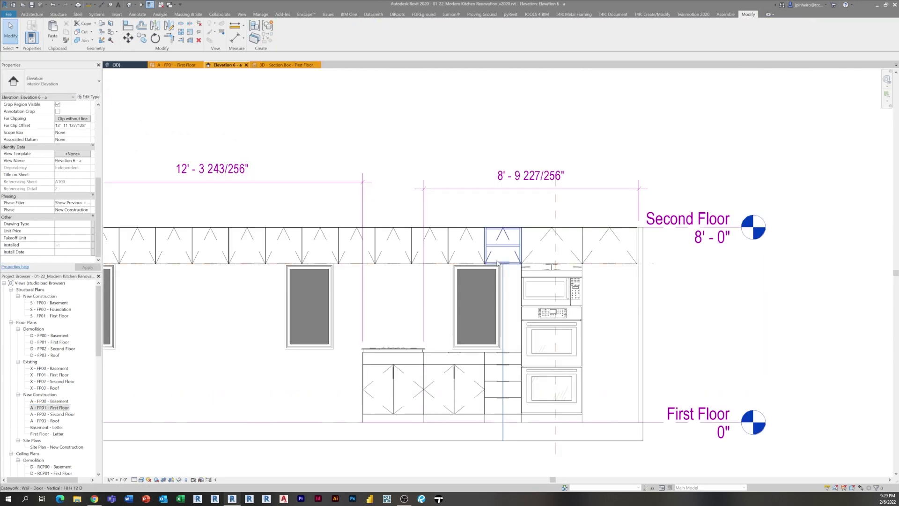
# Select all the narrow 18 H 12 D wall cabinets in the upper row of the elevation
pyautogui.scroll(2, 441, 336)
pyautogui.click(539, 204)
pyautogui.keyDown('ctrl'); pyautogui.click(485, 204); pyautogui.keyUp('ctrl')
pyautogui.rightClick(430, 204)
pyautogui.click(524, 253)
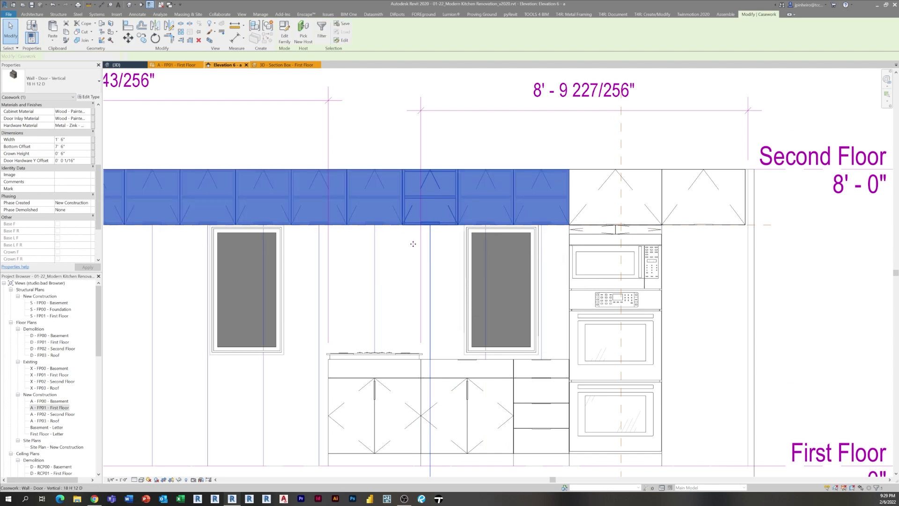
pyautogui.scroll(3, 345, 246)
pyautogui.scroll(-3, 346, 246)
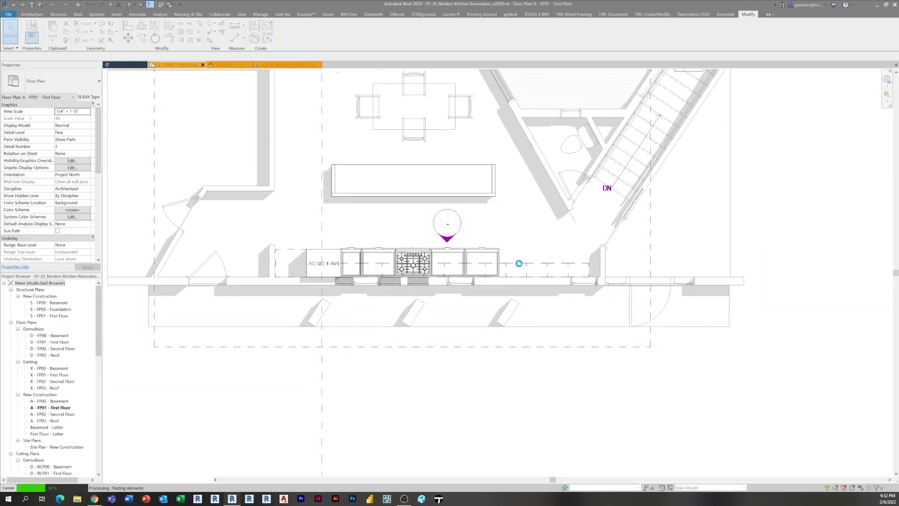
# Ungroup the end base cabinet in the first-floor plan and place a narrow Base - Door Drawer cabinet beside the run
pyautogui.scroll(3, 519, 263)
pyautogui.click(470, 262)
pyautogui.press('u')
pyautogui.press('g')
pyautogui.click(403, 271)
pyautogui.click(544, 237)
# Rotate the narrow door-and-drawer base cabinet in plan until its front faces the room like the other base cabinets
pyautogui.scroll(2, 567, 247)
pyautogui.press('r')
pyautogui.press('o')
pyautogui.click(566, 259)
pyautogui.click(679, 188)
pyautogui.press('r')
pyautogui.press('o')
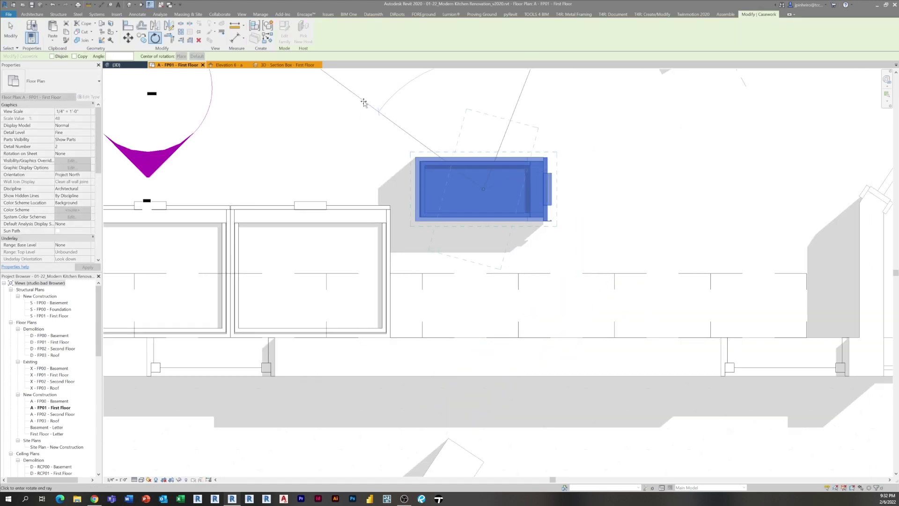
pyautogui.click(364, 102)
# Move the rotated door-and-drawer base cabinet against the open end of the base cabinet run
pyautogui.press('m')
pyautogui.press('v')
pyautogui.scroll(2, 456, 141)
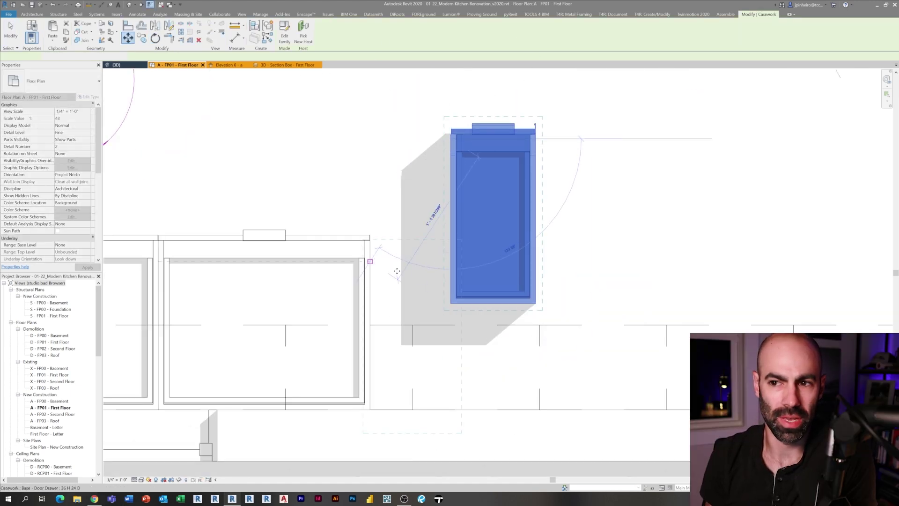
pyautogui.scroll(-3, 457, 196)
pyautogui.scroll(8, 347, 344)
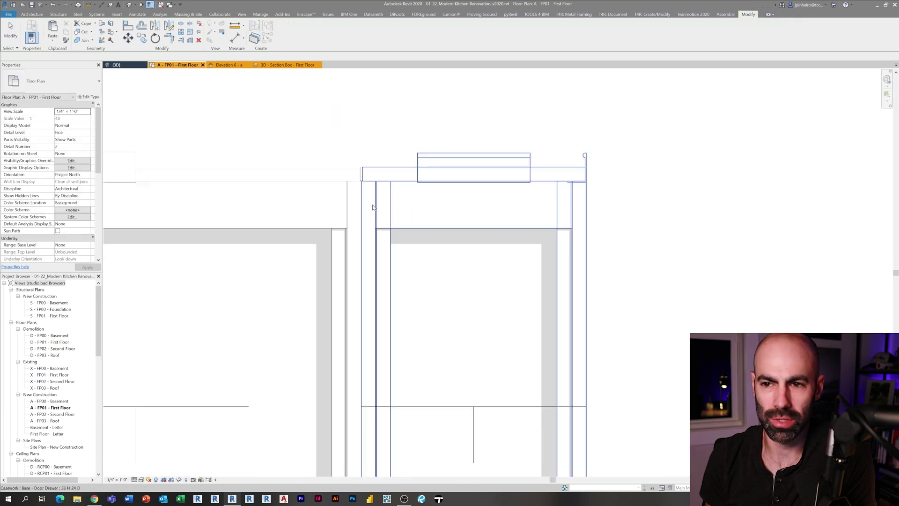
pyautogui.scroll(-2, 374, 257)
pyautogui.scroll(3, 304, 258)
# Set the width of the separate wall cabinet below the upper row to 3' 0" in Elevation 6 - a
pyautogui.scroll(2, 327, 304)
pyautogui.click(401, 369)
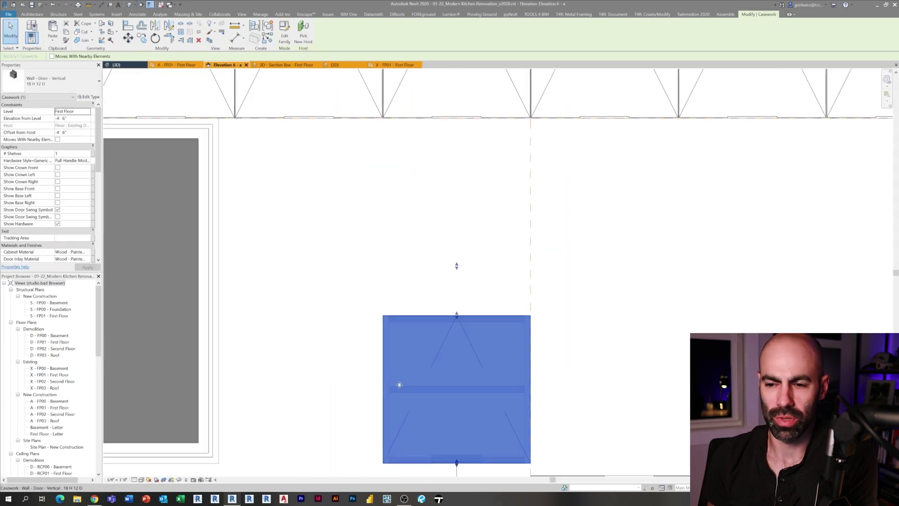
pyautogui.scroll(-1, 401, 369)
pyautogui.scroll(-5, 75, 226)
pyautogui.press('Return')
pyautogui.scroll(2, 463, 290)
# Move the 3-foot wall cabinet sideways so its edge lines up with the reference line at the base run's end
pyautogui.press('m')
pyautogui.press('v')
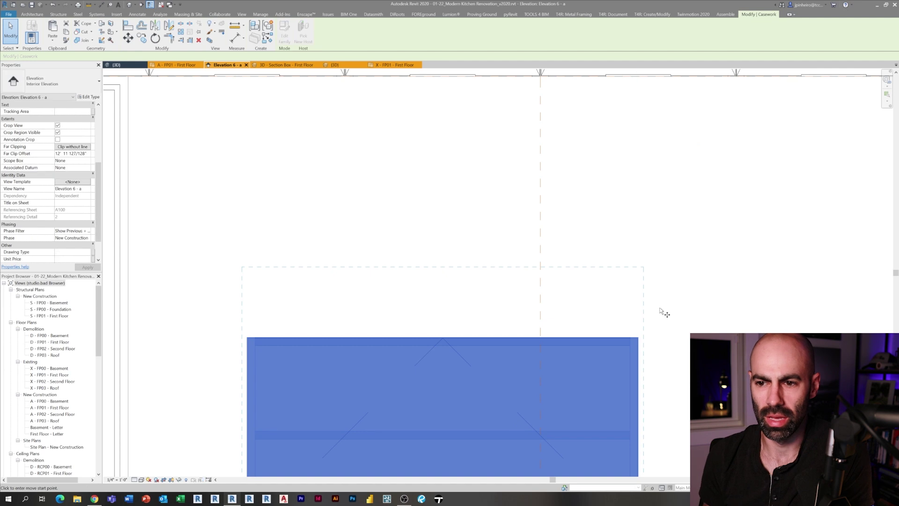
pyautogui.scroll(8, 636, 318)
pyautogui.click(661, 398)
pyautogui.moveTo(367, 397); pyautogui.dragTo(519, 373, button='middle')
pyautogui.click(515, 370)
pyautogui.scroll(-3, 418, 296)
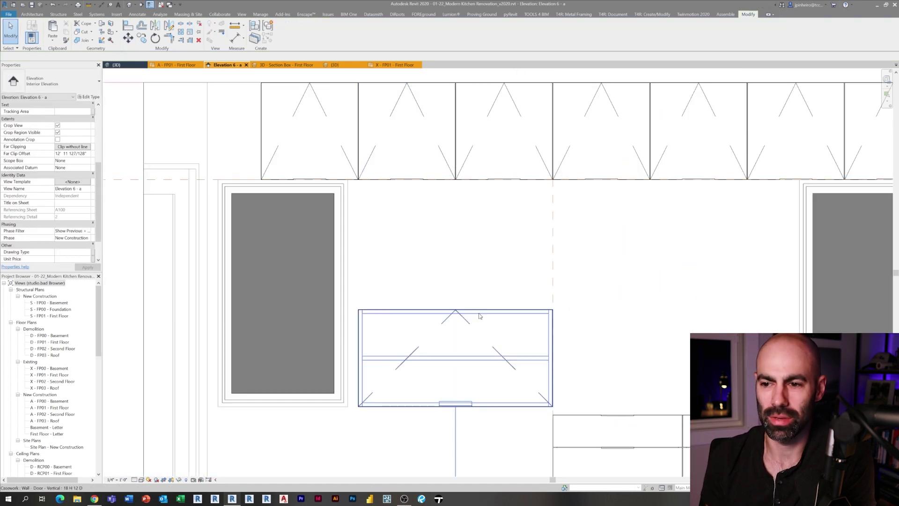
# Examine the type name and height parameter of the 3-foot wall cabinet's 18 H 12 D type
pyautogui.click(477, 315)
pyautogui.click(95, 99)
pyautogui.click(470, 251)
pyautogui.scroll(2, 65, 194)
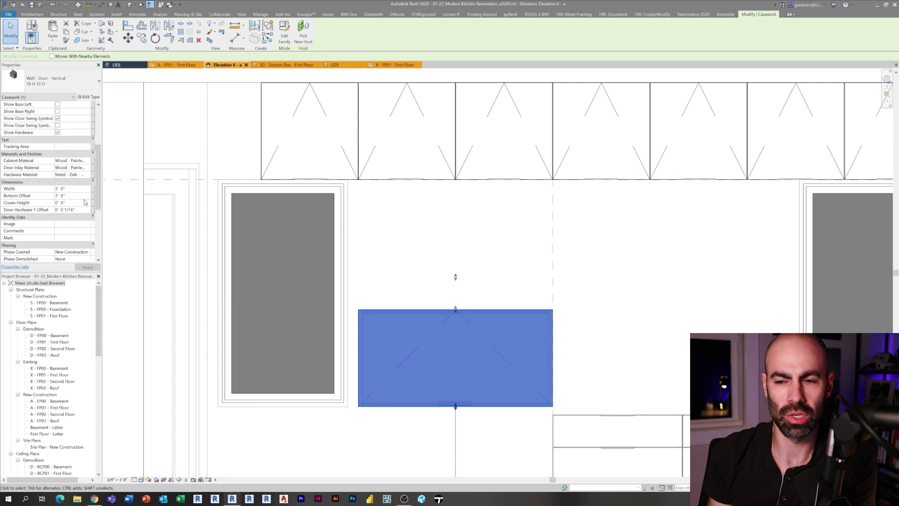
pyautogui.click(89, 97)
pyautogui.click(490, 77)
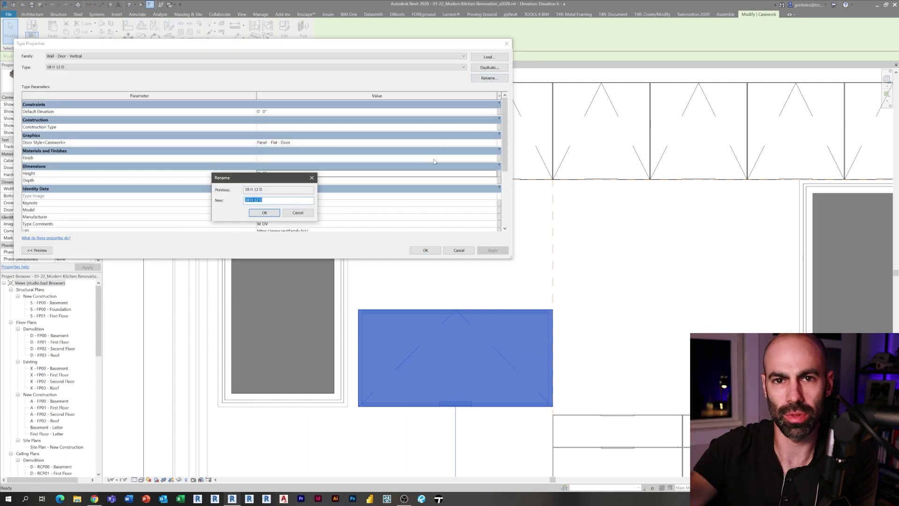
pyautogui.click(304, 212)
pyautogui.click(453, 251)
pyautogui.click(481, 266)
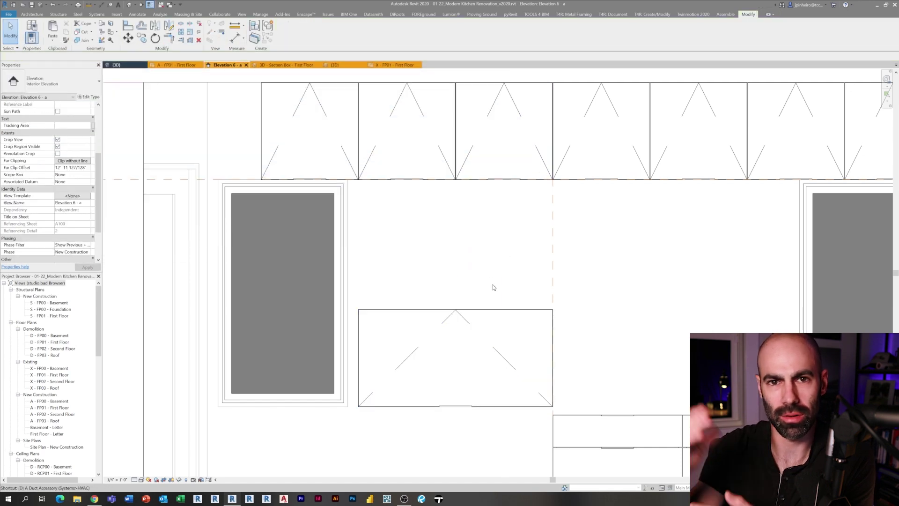
# Measure the vertical gap between the underside of the upper row and the top of the 3-foot wall cabinet
pyautogui.press('d')
pyautogui.press('i')
pyautogui.click(527, 180)
pyautogui.press('Escape')
pyautogui.press('Escape')
pyautogui.click(521, 309)
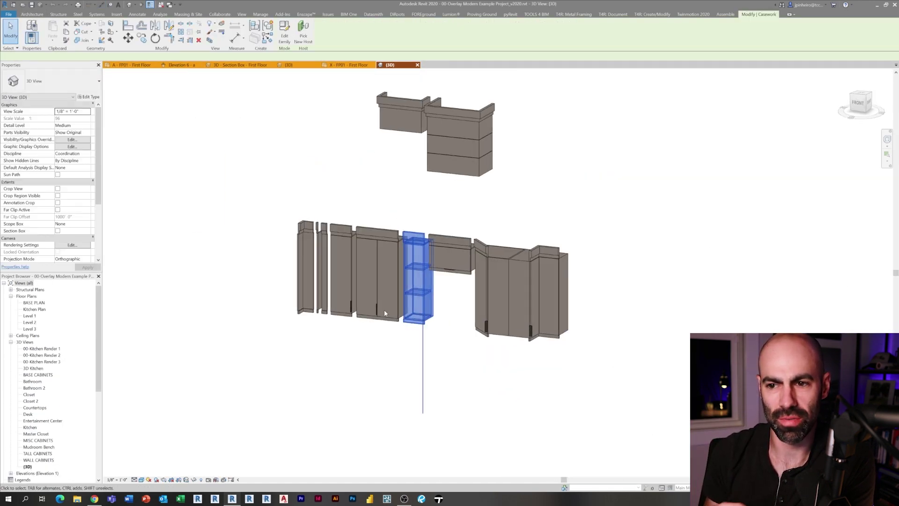
# Copy the Wall - Open 42 H 12 D cabinet from the example project and paste it into the first-floor plan near the base run's end
pyautogui.scroll(3, 384, 310)
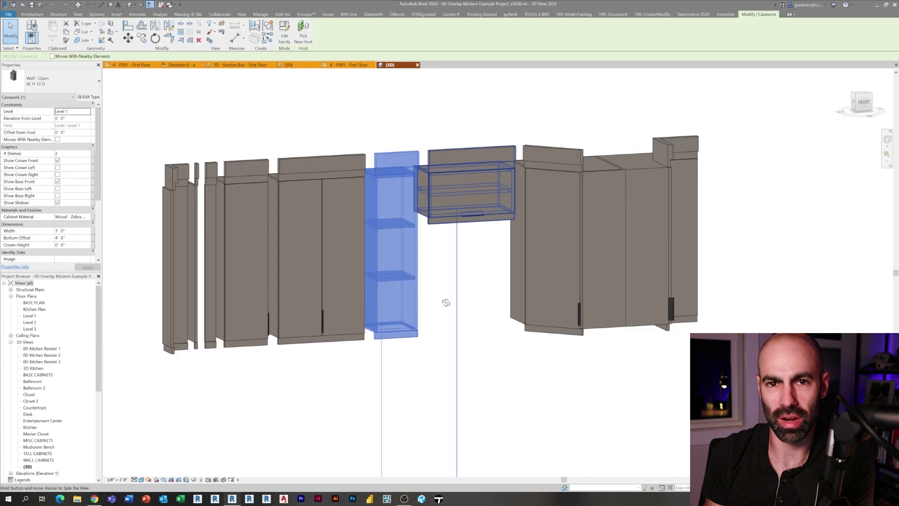
pyautogui.click(66, 31)
pyautogui.click(132, 65)
pyautogui.scroll(-2, 327, 269)
pyautogui.scroll(3, 463, 262)
pyautogui.hotkey('ctrl', 'v')
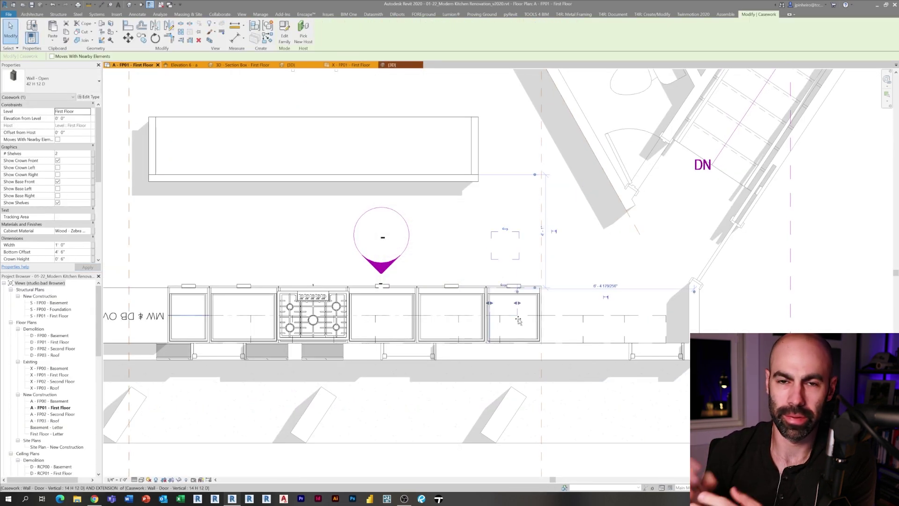
# Rotate the pasted open wall cabinet to face the room and move its back against the window wall
pyautogui.hotkey('ctrl', 'Tab')
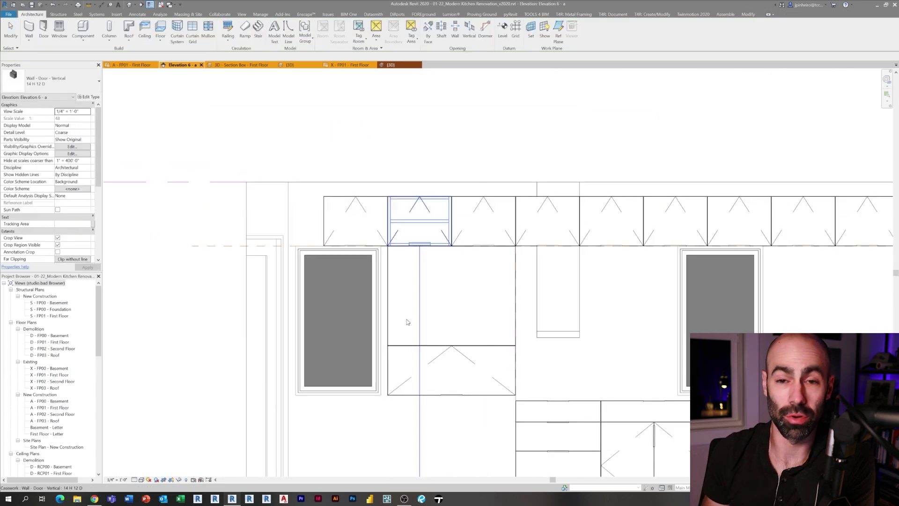
pyautogui.click(574, 338)
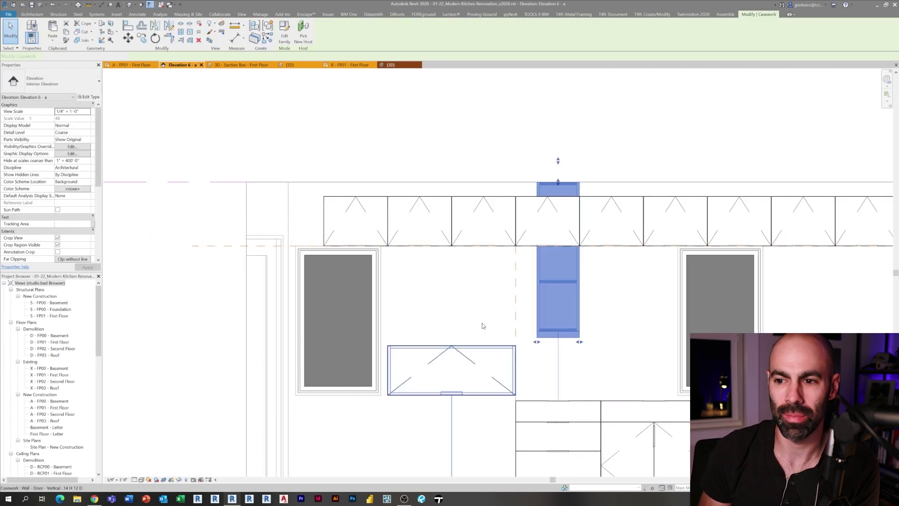
pyautogui.click(131, 64)
pyautogui.scroll(1, 544, 294)
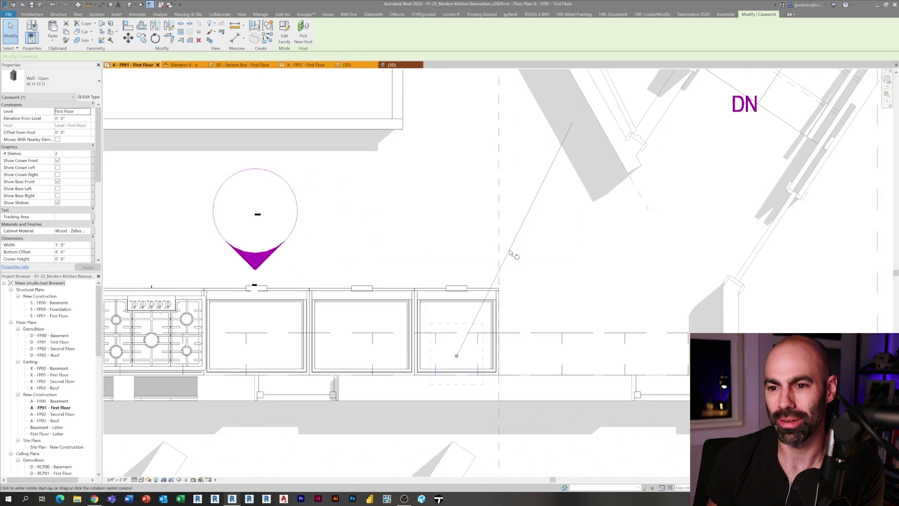
pyautogui.click(510, 253)
pyautogui.scroll(2, 563, 382)
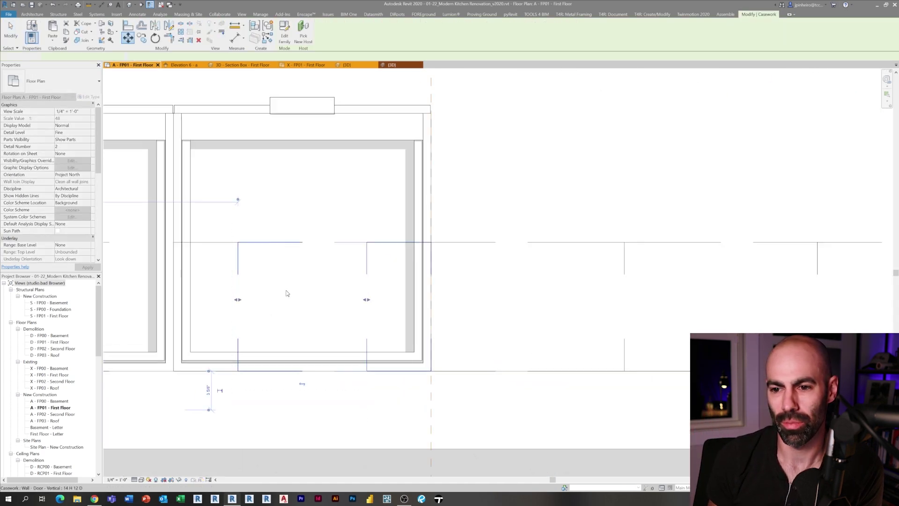
# Turn off the open wall cabinet's crown and base fronts and duplicate its type as 28 H 12 D with a 28-inch height
pyautogui.hotkey('ctrl', 'Tab')
pyautogui.click(486, 317)
pyautogui.scroll(2, 485, 317)
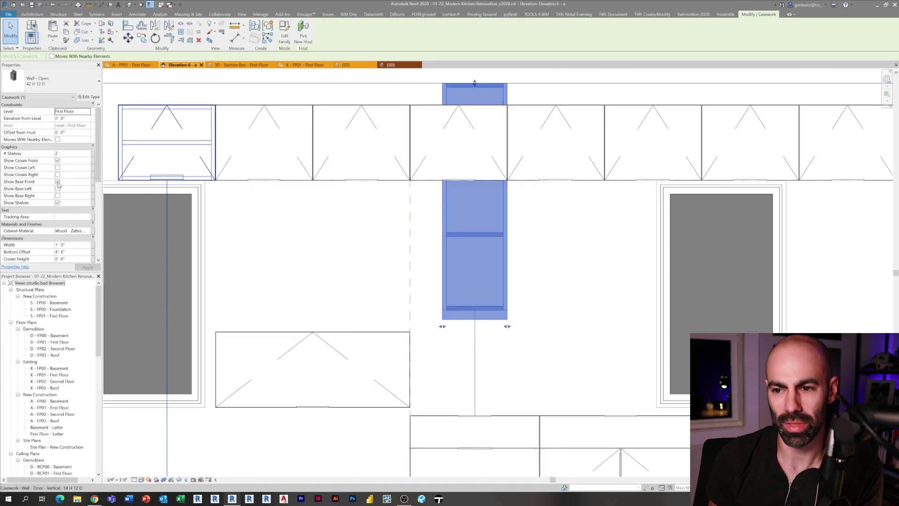
pyautogui.click(81, 267)
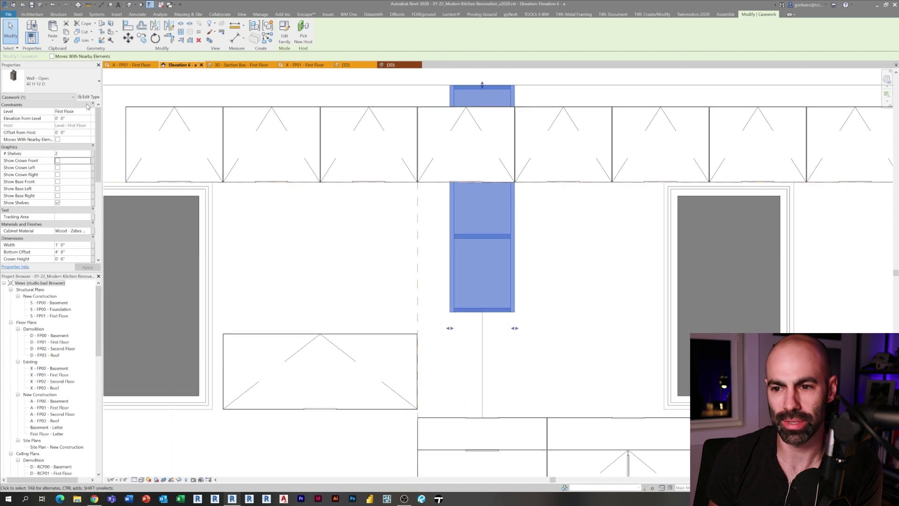
pyautogui.click(89, 97)
pyautogui.click(489, 68)
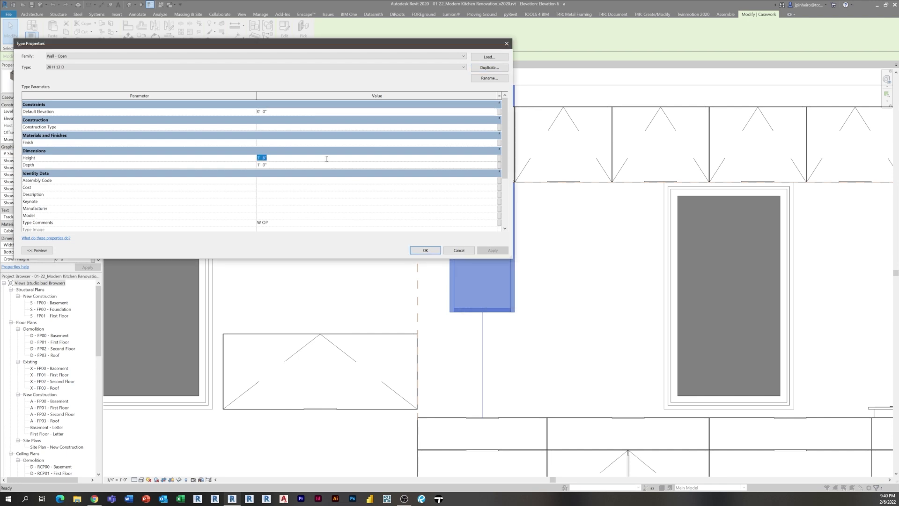
pyautogui.write('28"')
pyautogui.click(429, 251)
# Move the open cabinet onto the top corner of the 3-foot wall cabinet and stretch it to the same width
pyautogui.scroll(1, 455, 313)
pyautogui.press('m')
pyautogui.press('v')
pyautogui.click(450, 311)
pyautogui.scroll(6, 187, 334)
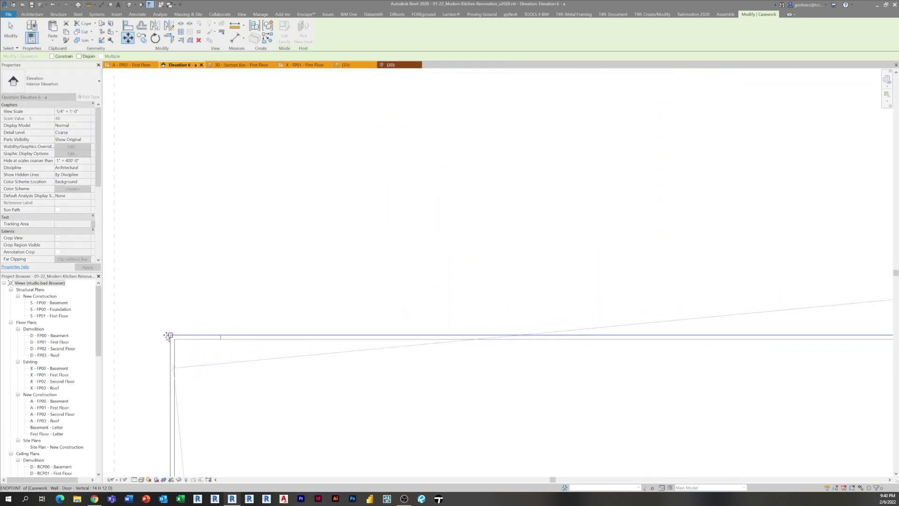
pyautogui.click(167, 336)
pyautogui.scroll(-3, 340, 390)
pyautogui.scroll(5, 504, 402)
pyautogui.moveTo(506, 396); pyautogui.dragTo(476, 400)
pyautogui.scroll(-9, 476, 355)
pyautogui.press('Escape')
# Draw a vertical reference plane at the upper-cabinet seam on the shelf side of the middle window
pyautogui.scroll(2, 470, 295)
pyautogui.moveTo(599, 356); pyautogui.dragTo(512, 317, button='middle')
pyautogui.moveTo(534, 409); pyautogui.dragTo(471, 401, button='middle')
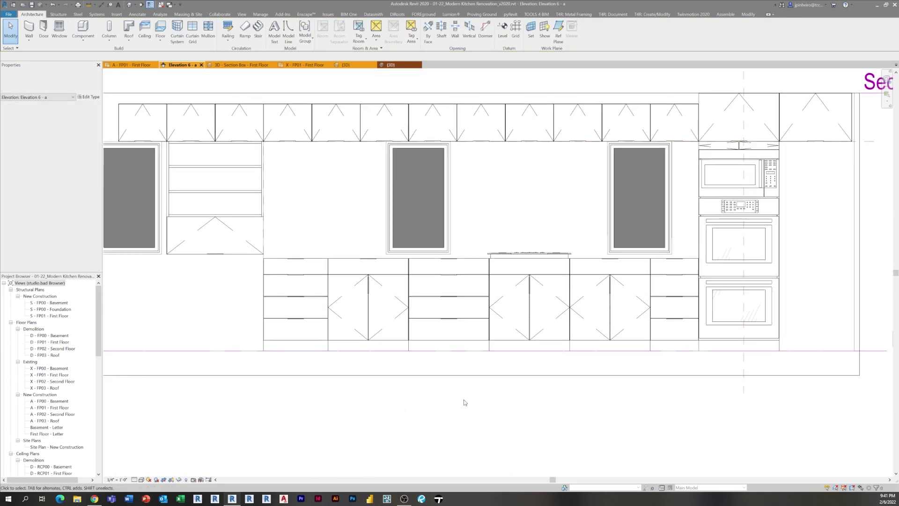
pyautogui.moveTo(317, 240); pyautogui.dragTo(279, 253, button='middle')
pyautogui.scroll(2, 279, 252)
pyautogui.moveTo(303, 212); pyautogui.dragTo(327, 255, button='middle')
pyautogui.press('r')
pyautogui.click(328, 256)
pyautogui.scroll(4, 328, 256)
pyautogui.scroll(-6, 338, 248)
pyautogui.scroll(8, 330, 219)
# Copy the reference plane two upper cabinets over, to the seam on the cooktop side of the middle window
pyautogui.press('c')
pyautogui.press('o')
pyautogui.click(276, 311)
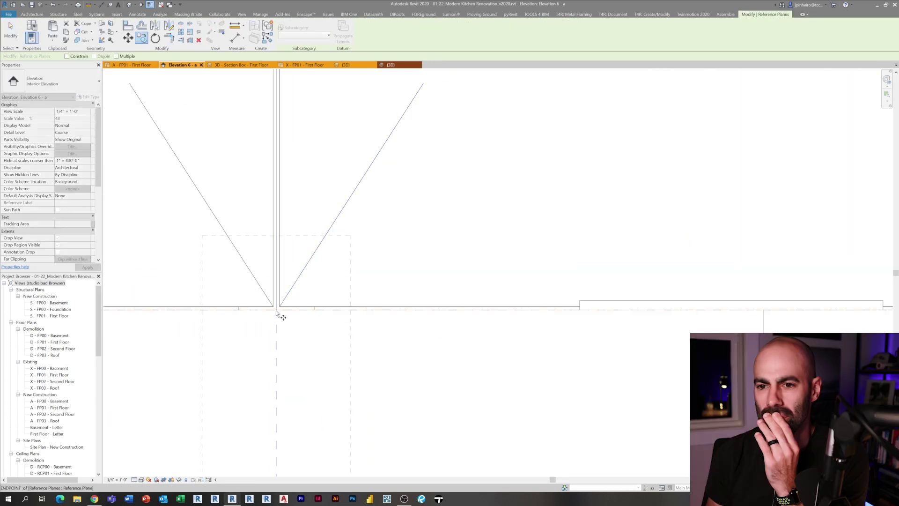
pyautogui.scroll(-7, 277, 311)
pyautogui.scroll(7, 445, 313)
pyautogui.click(454, 288)
pyautogui.scroll(-3, 459, 295)
pyautogui.press('Escape')
pyautogui.scroll(-4, 515, 262)
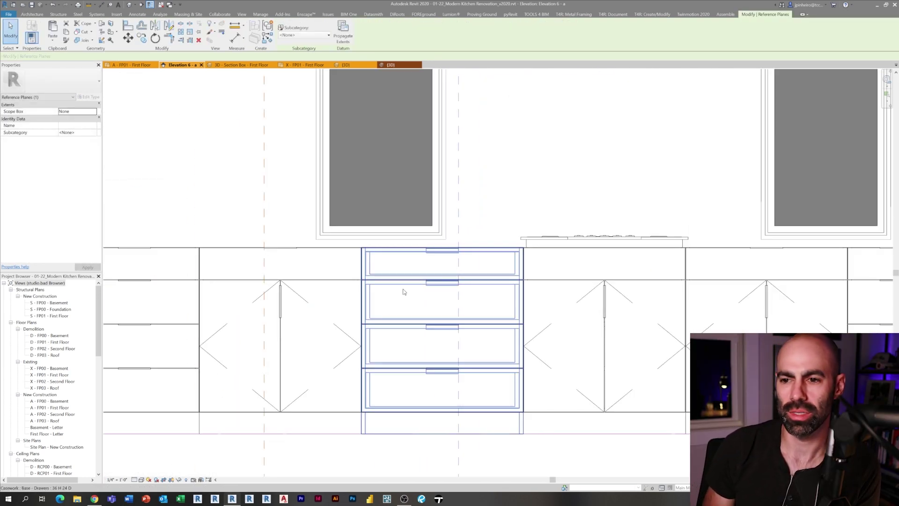
# Narrow the drawer base cabinet beside the cooktop so its free edge meets the copied reference plane
pyautogui.scroll(-1, 435, 319)
pyautogui.click(311, 402)
pyautogui.scroll(2, 300, 405)
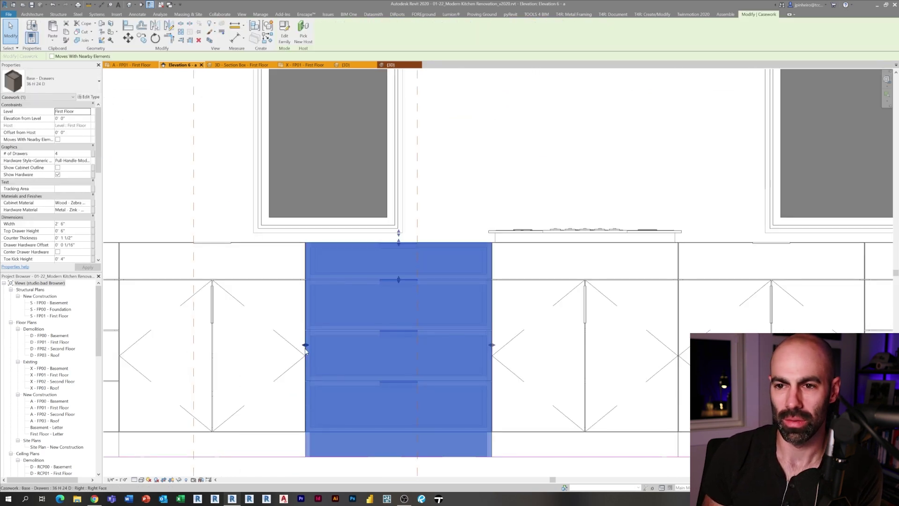
pyautogui.moveTo(418, 351); pyautogui.dragTo(417, 350)
pyautogui.click(357, 361)
pyautogui.click(298, 360)
pyautogui.scroll(5, 315, 341)
pyautogui.press('m')
pyautogui.press('v')
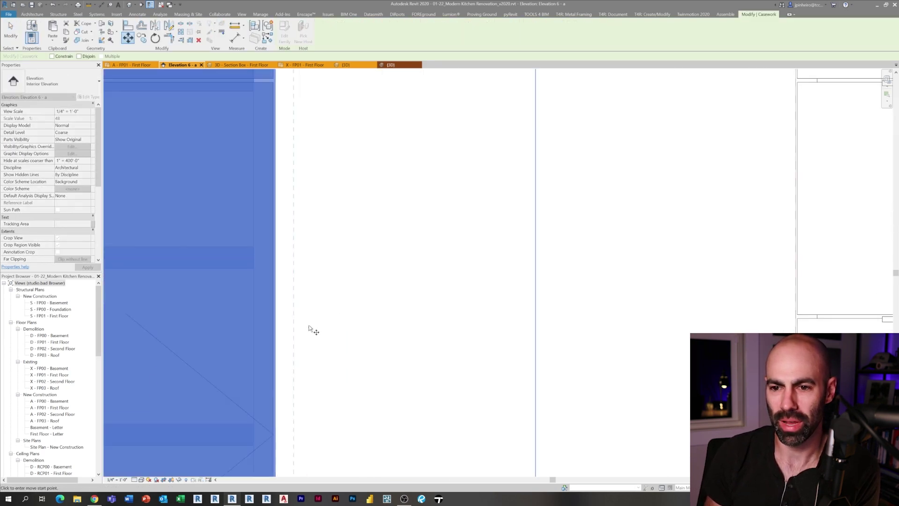
pyautogui.scroll(-5, 292, 330)
pyautogui.press('Escape')
# Change the narrowed drawer base cabinet to the Base - Door Drawer 36 H 24 D type
pyautogui.click(457, 316)
pyautogui.click(51, 81)
pyautogui.scroll(4, 52, 210)
pyautogui.write('base single')
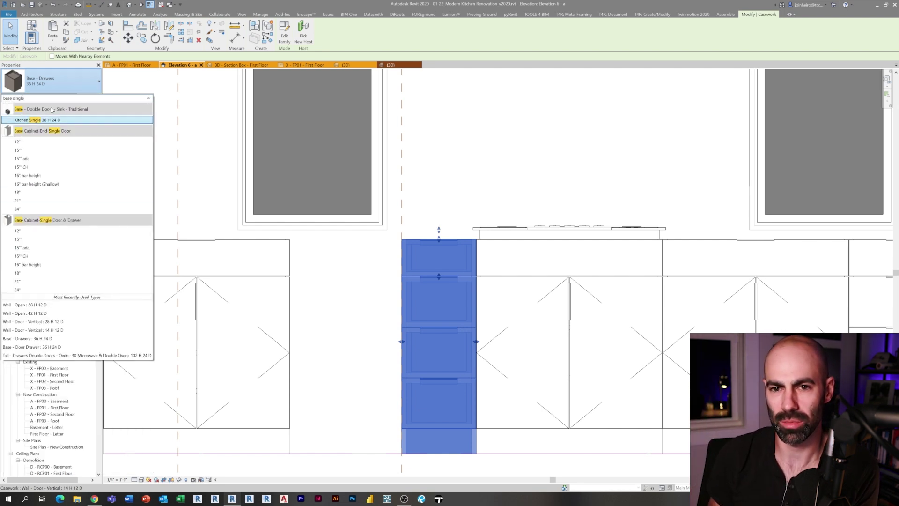
pyautogui.press('BackSpace')
pyautogui.press('BackSpace')
pyautogui.press('BackSpace')
pyautogui.press('BackSpace')
pyautogui.press('BackSpace')
pyautogui.press('BackSpace')
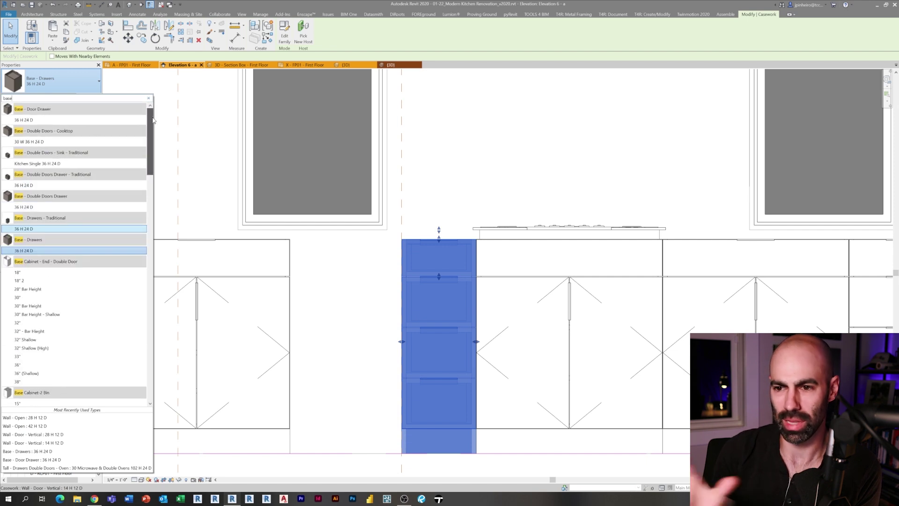
pyautogui.scroll(-10, 137, 355)
pyautogui.scroll(10, 169, 131)
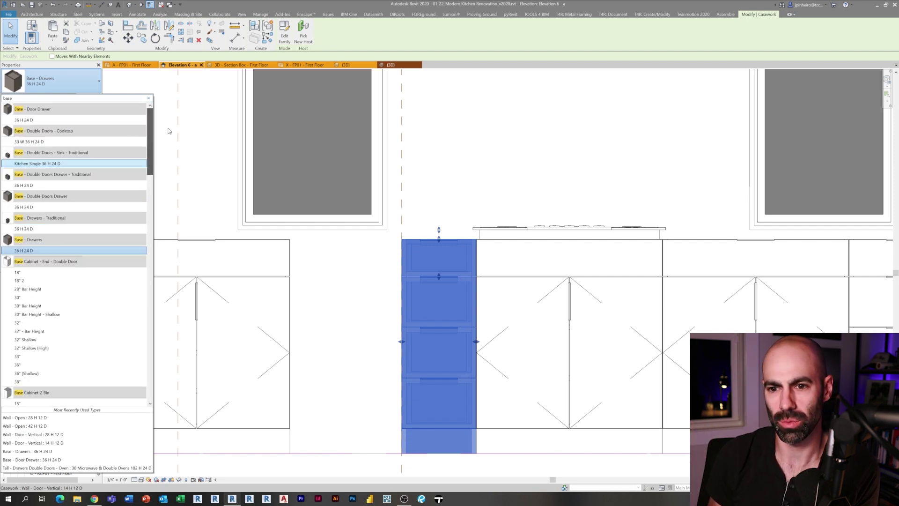
pyautogui.click(65, 117)
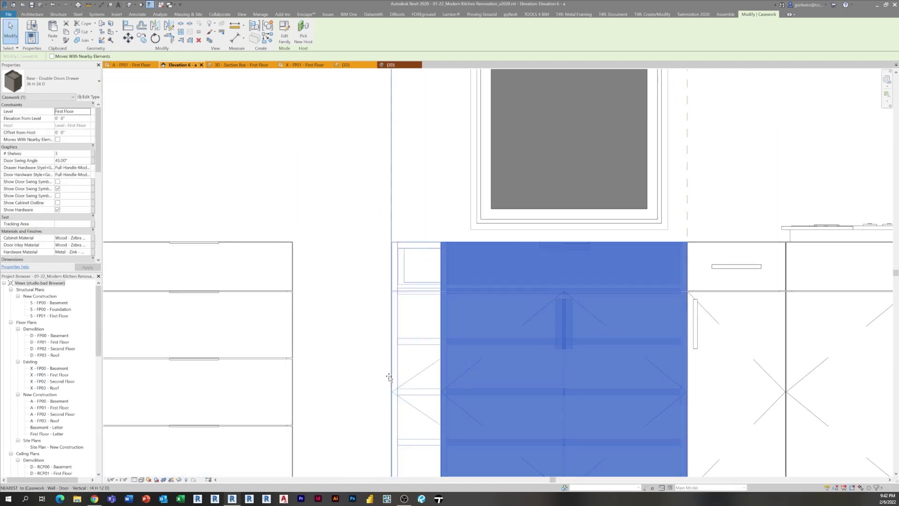
# Stretch the double-door base cabinet under the middle window to the far reference plane and move the end drawer cabinet flush against it
pyautogui.moveTo(389, 377); pyautogui.dragTo(392, 377)
pyautogui.scroll(-2, 424, 377)
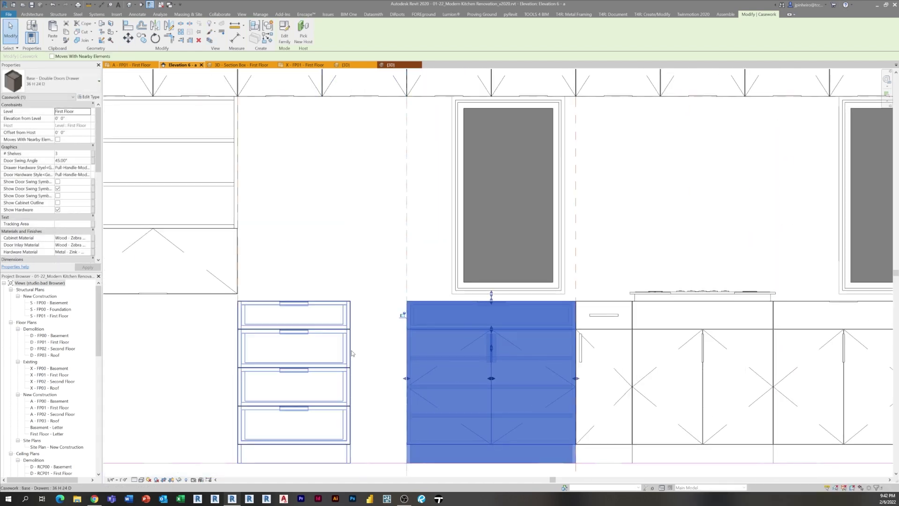
pyautogui.click(348, 352)
pyautogui.scroll(7, 348, 295)
pyautogui.press('m')
pyautogui.press('v')
pyautogui.click(365, 300)
pyautogui.click(823, 298)
pyautogui.scroll(-2, 823, 297)
pyautogui.scroll(-11, 378, 263)
pyautogui.moveTo(379, 264); pyautogui.dragTo(303, 264, button='middle')
pyautogui.scroll(2, 558, 301)
pyautogui.click(557, 301)
pyautogui.scroll(-1, 503, 301)
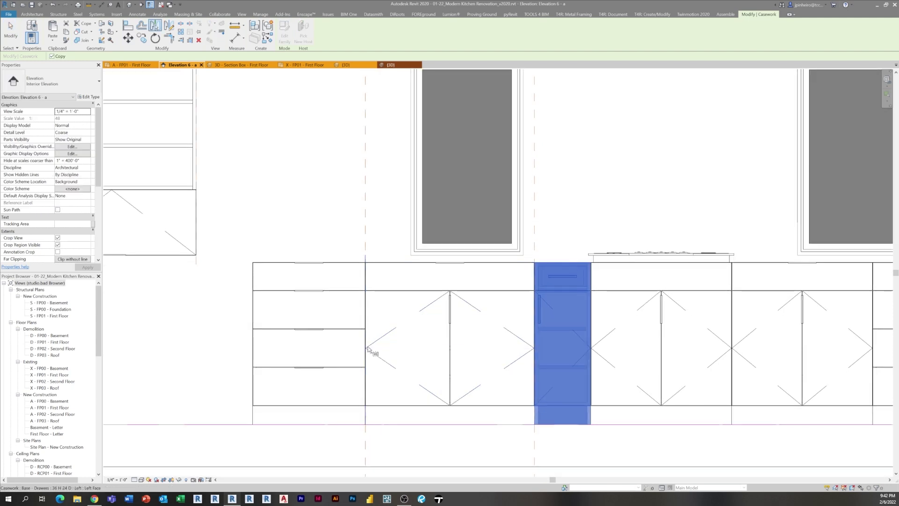
pyautogui.scroll(-3, 368, 348)
pyautogui.moveTo(369, 351); pyautogui.dragTo(451, 349, button='middle')
pyautogui.press('Escape')
# Stretch the end drawer base cabinet so its outer edge lines up with the edge of the open shelf unit
pyautogui.scroll(2, 546, 339)
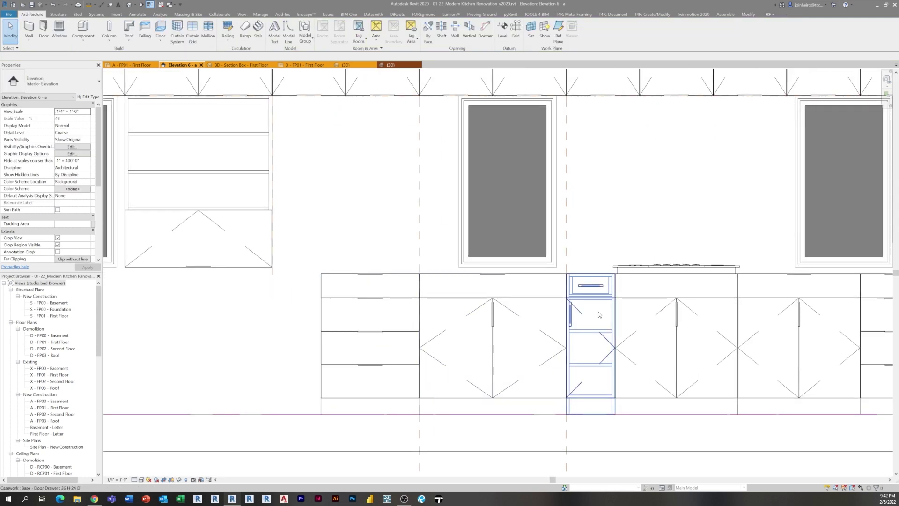
pyautogui.click(357, 311)
pyautogui.scroll(-4, 357, 311)
pyautogui.press('Escape')
pyautogui.scroll(1, 488, 391)
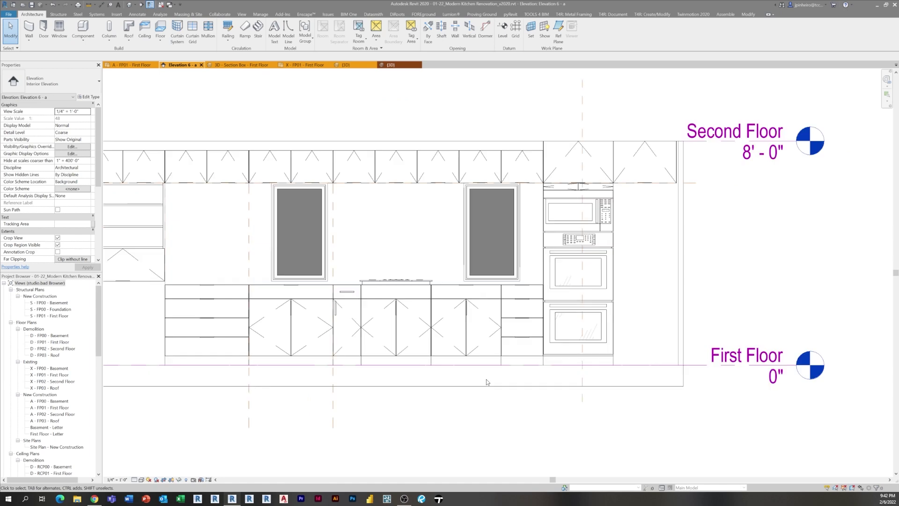
# Add a vertical reference plane at the upper-cabinet seam on the cooktop side of the window nearest the oven tower
pyautogui.scroll(2, 488, 392)
pyautogui.click(454, 332)
pyautogui.scroll(-1, 385, 263)
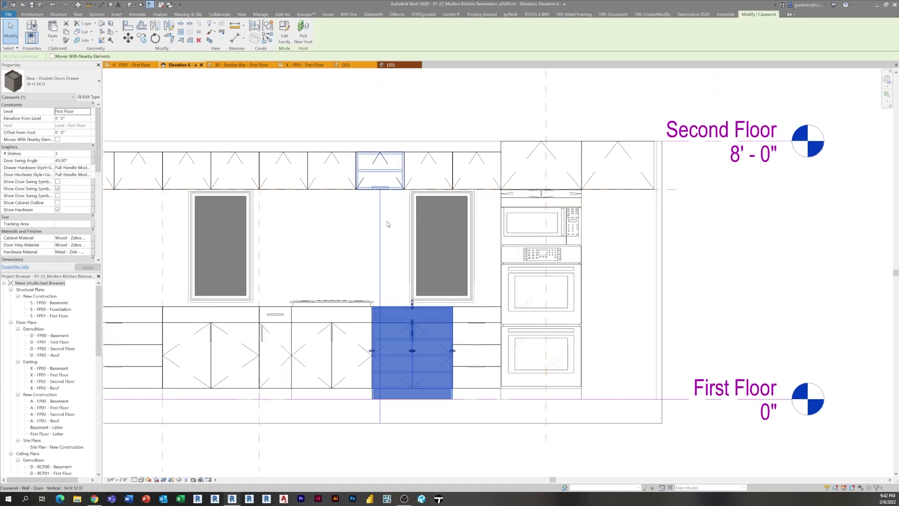
pyautogui.scroll(4, 387, 221)
pyautogui.press('r')
pyautogui.press('p')
pyautogui.scroll(-3, 370, 361)
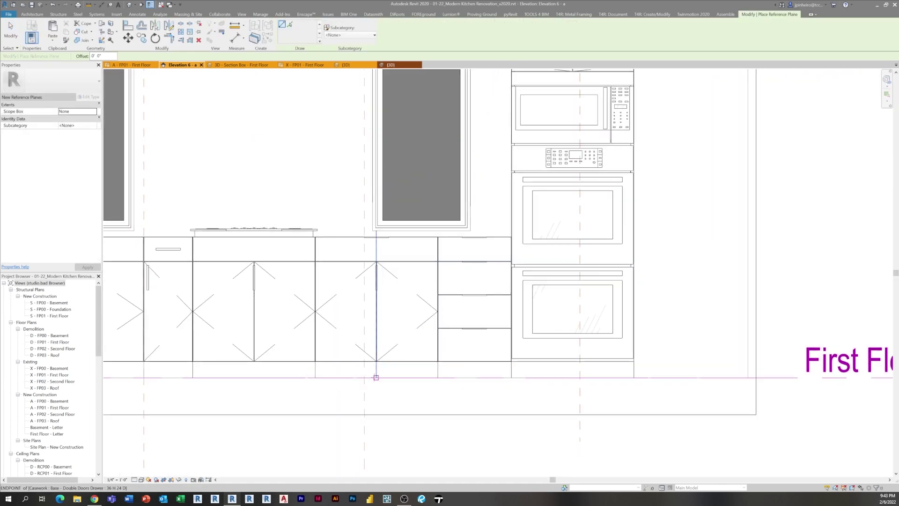
pyautogui.press('Escape')
# Move the double-door base cabinet sideways so its edge sits against the oven tower
pyautogui.click(388, 354)
pyautogui.click(449, 341)
pyautogui.keyDown('ctrl'); pyautogui.click(406, 340); pyautogui.keyUp('ctrl')
pyautogui.scroll(-1, 417, 351)
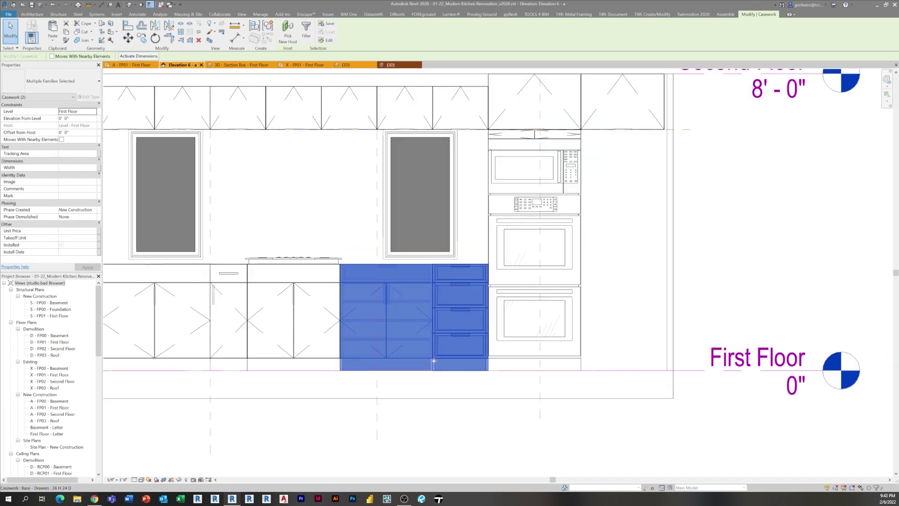
pyautogui.click(422, 354)
pyautogui.scroll(4, 453, 365)
pyautogui.press('m')
pyautogui.press('v')
pyautogui.click(383, 383)
pyautogui.click(578, 383)
pyautogui.press('Escape')
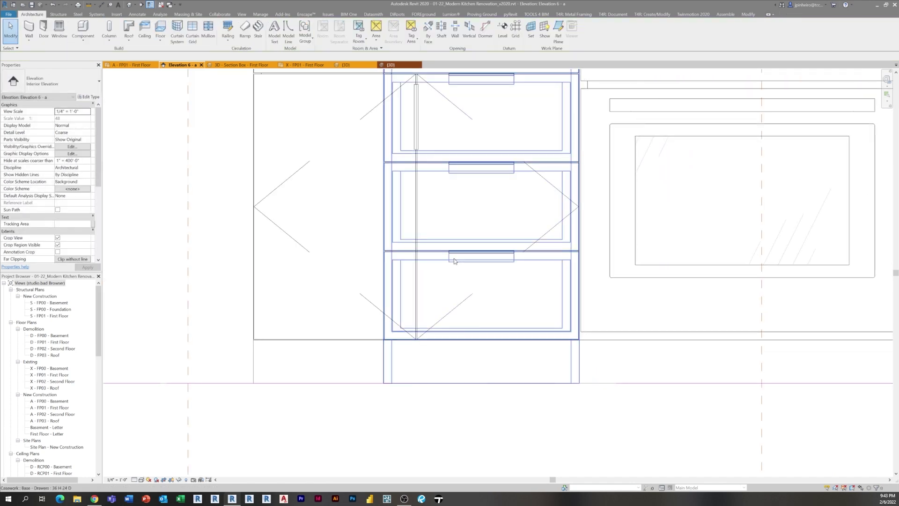
# Move the overlapping drawer base cabinet sideways so it sits directly beside the cooktop cabinet
pyautogui.click(454, 260)
pyautogui.press('m')
pyautogui.press('v')
pyautogui.click(417, 383)
pyautogui.moveTo(197, 386); pyautogui.dragTo(444, 379, button='middle')
pyautogui.click(335, 377)
# Resize the drawer and double-door base cabinets so their adjoining edges meet at the reference plane between cooktop and oven tower
pyautogui.scroll(-1, 444, 388)
pyautogui.click(508, 262)
pyautogui.moveTo(510, 233); pyautogui.dragTo(459, 248)
pyautogui.click(510, 240)
pyautogui.moveTo(509, 233); pyautogui.dragTo(459, 395)
pyautogui.press('Escape')
# Select the whole upper row without the 3-foot cabinet and duplicate its type as 18 H 12 D with an 18-inch height
pyautogui.scroll(-4, 460, 358)
pyautogui.moveTo(454, 402); pyautogui.dragTo(559, 410, button='middle')
pyautogui.moveTo(478, 383); pyautogui.dragTo(448, 436, button='middle')
pyautogui.click(630, 214)
pyautogui.scroll(-1, 311, 238)
pyautogui.moveTo(311, 238); pyautogui.dragTo(392, 245, button='middle')
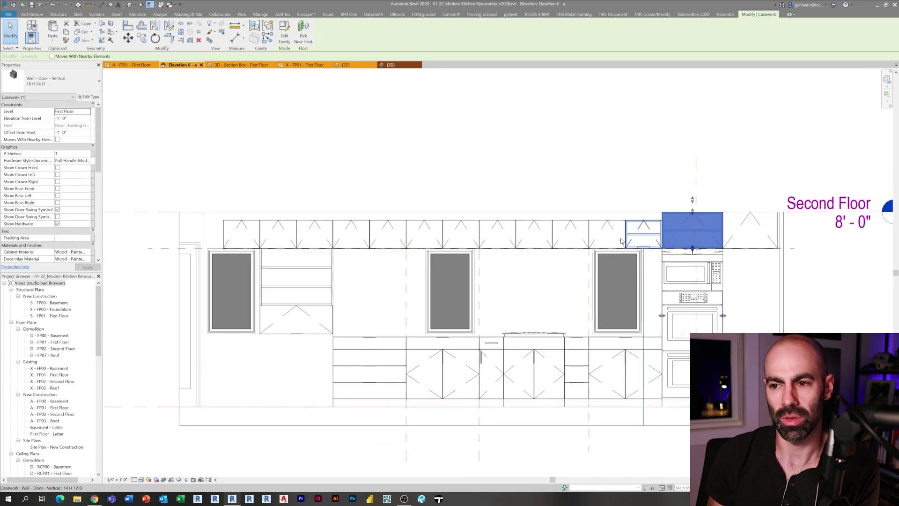
pyautogui.click(449, 295)
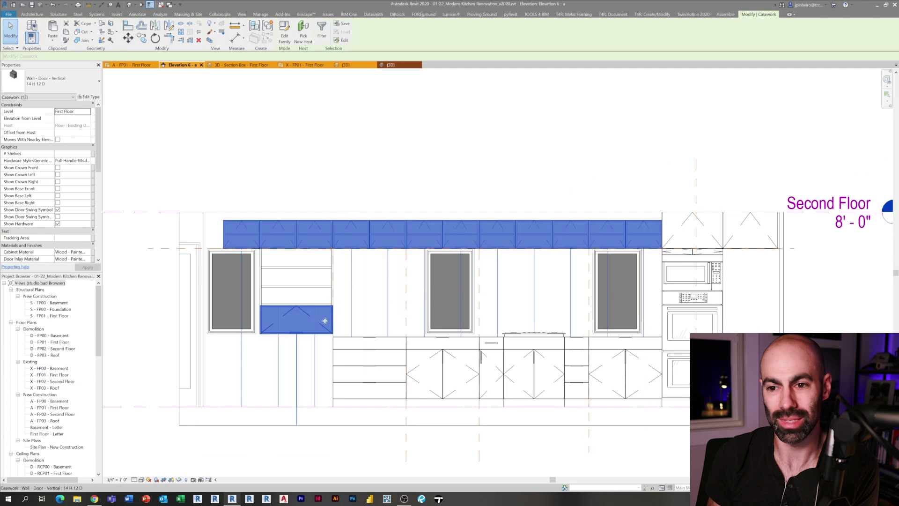
pyautogui.click(53, 84)
pyautogui.click(52, 85)
pyautogui.click(89, 96)
pyautogui.click(489, 67)
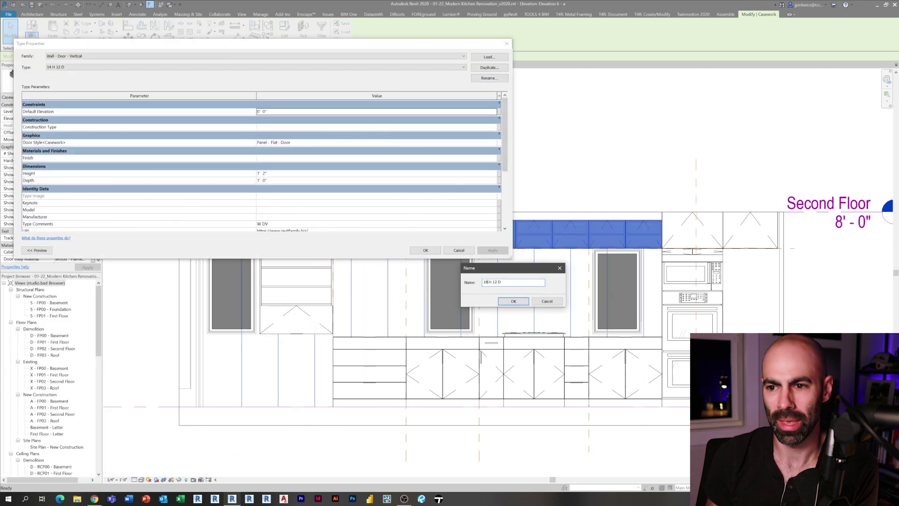
pyautogui.click(517, 304)
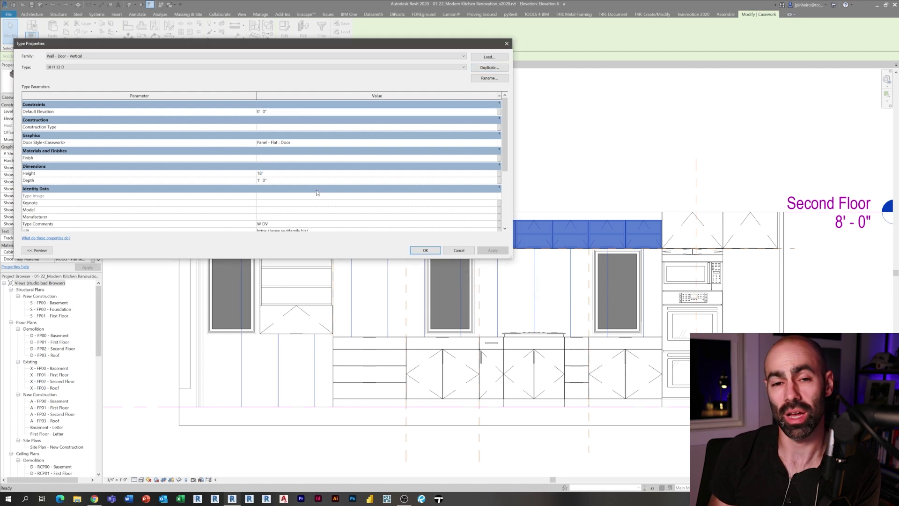
pyautogui.click(425, 250)
pyautogui.click(555, 181)
# Copy the Tall - Divider - Panel 96 H 24 D from the tall cabinets in the example project's 3D view
pyautogui.scroll(-1, 555, 181)
pyautogui.moveTo(531, 369); pyautogui.dragTo(435, 347, button='middle')
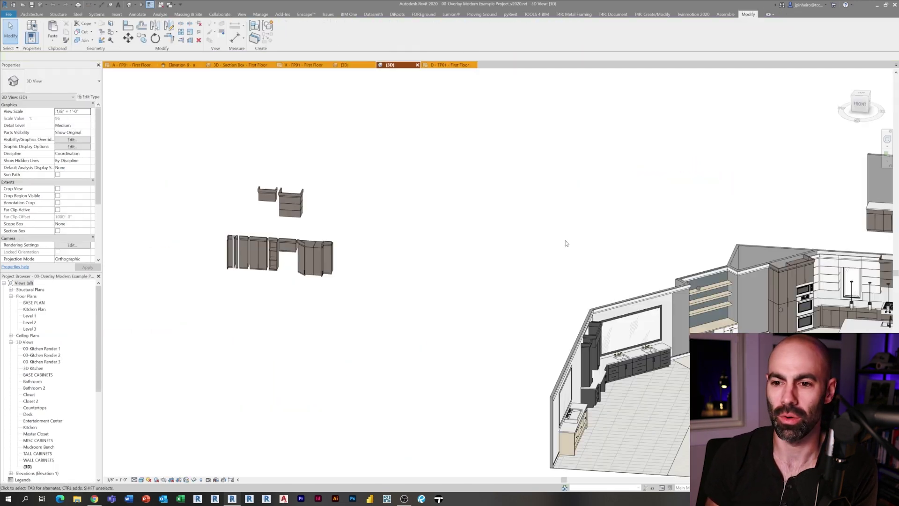
pyautogui.scroll(5, 459, 206)
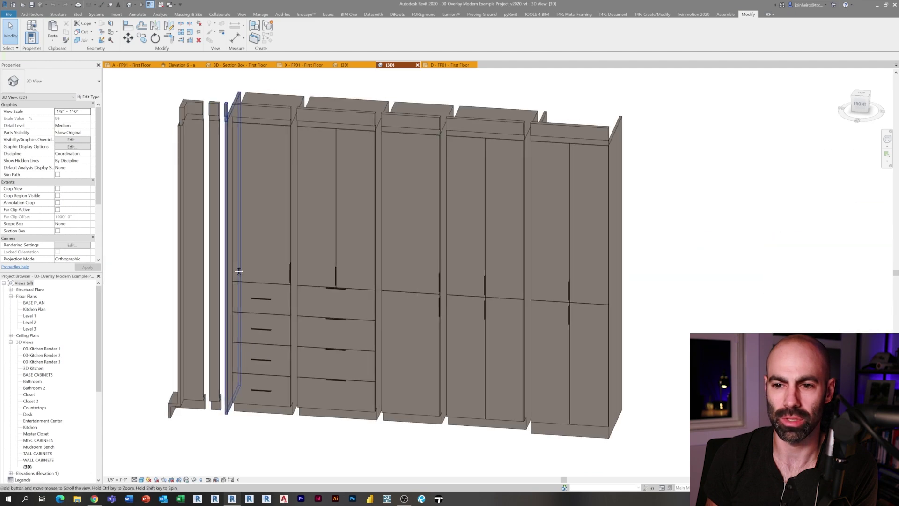
pyautogui.scroll(-3, 450, 299)
pyautogui.scroll(2, 351, 277)
pyautogui.click(350, 277)
pyautogui.scroll(-2, 363, 277)
pyautogui.scroll(-2, 506, 279)
pyautogui.keyDown('shift'); pyautogui.moveTo(505, 279); pyautogui.dragTo(505, 305, button='middle'); pyautogui.keyUp('shift')
# Paste the tall divider panel into the first-floor plan, flush against the outer side of the oven tower
pyautogui.click(143, 65)
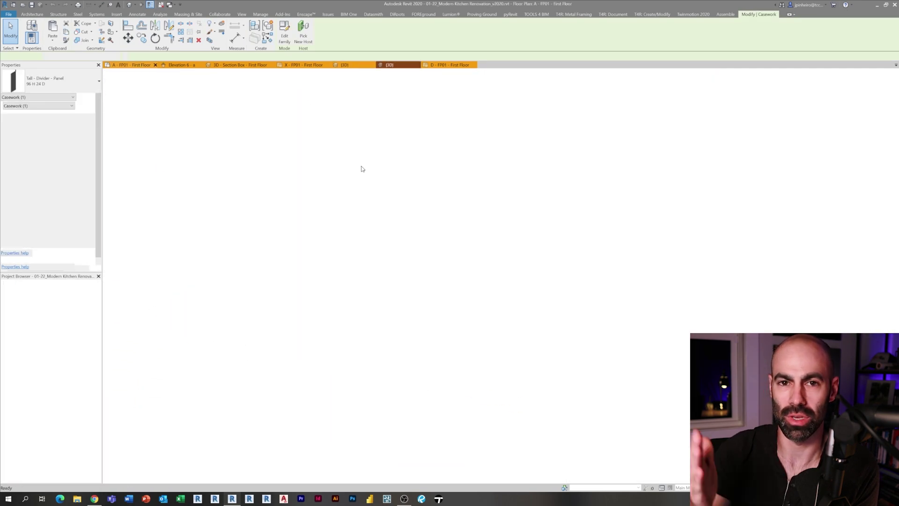
pyautogui.scroll(1, 187, 248)
pyautogui.moveTo(187, 248); pyautogui.dragTo(330, 289, button='middle')
pyautogui.hotkey('ctrl', 'v')
pyautogui.click(467, 278)
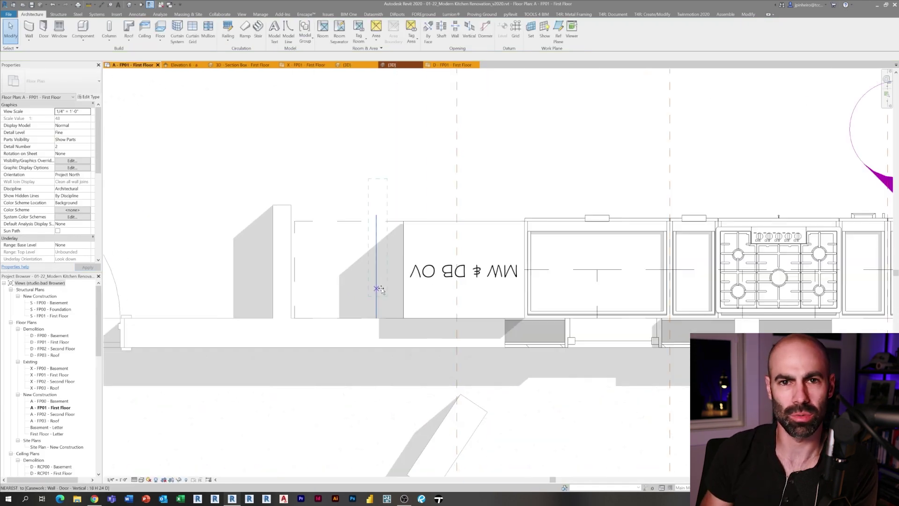
pyautogui.scroll(4, 382, 291)
pyautogui.click(417, 346)
pyautogui.press('Escape')
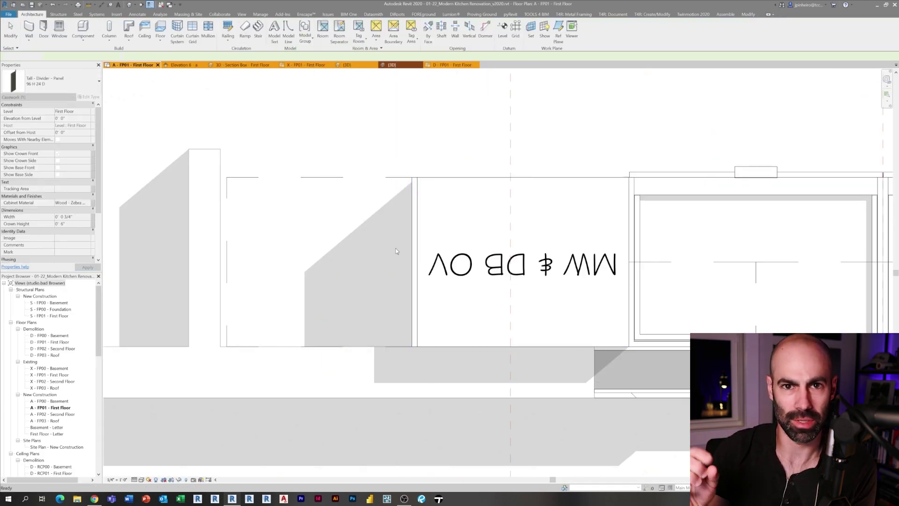
# Examine the tall divider panel and the whole cabinet run in the Elevation 6 - a view
pyautogui.scroll(-3, 393, 246)
pyautogui.doubleClick(683, 201)
pyautogui.scroll(3, 614, 249)
pyautogui.click(530, 245)
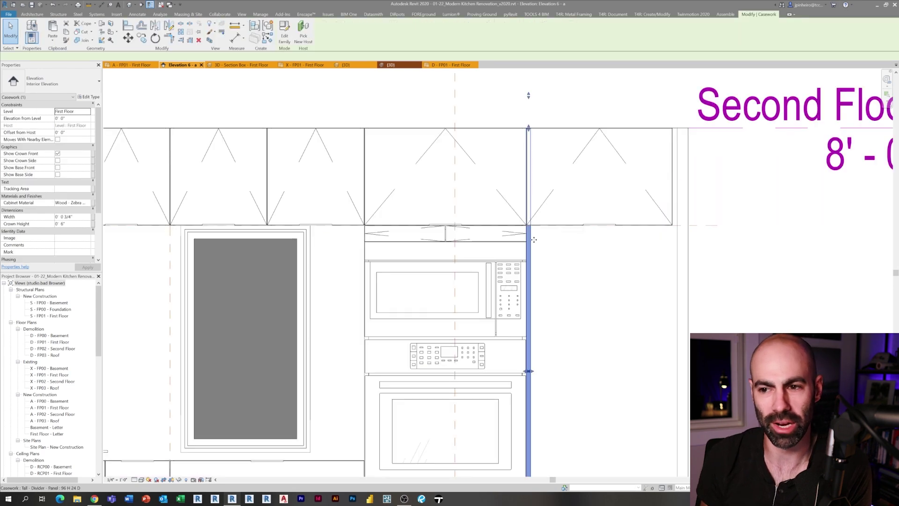
pyautogui.moveTo(532, 133); pyautogui.dragTo(532, 188, button='middle')
pyautogui.scroll(3, 531, 188)
pyautogui.scroll(-8, 532, 178)
pyautogui.press('Escape')
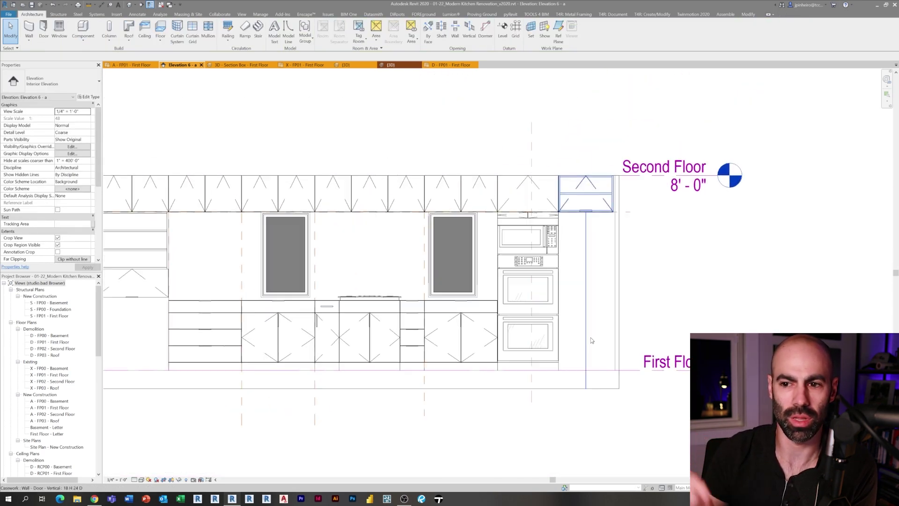
pyautogui.scroll(6, 649, 283)
pyautogui.press('d')
pyautogui.press('i')
pyautogui.press('Escape')
pyautogui.scroll(-4, 322, 212)
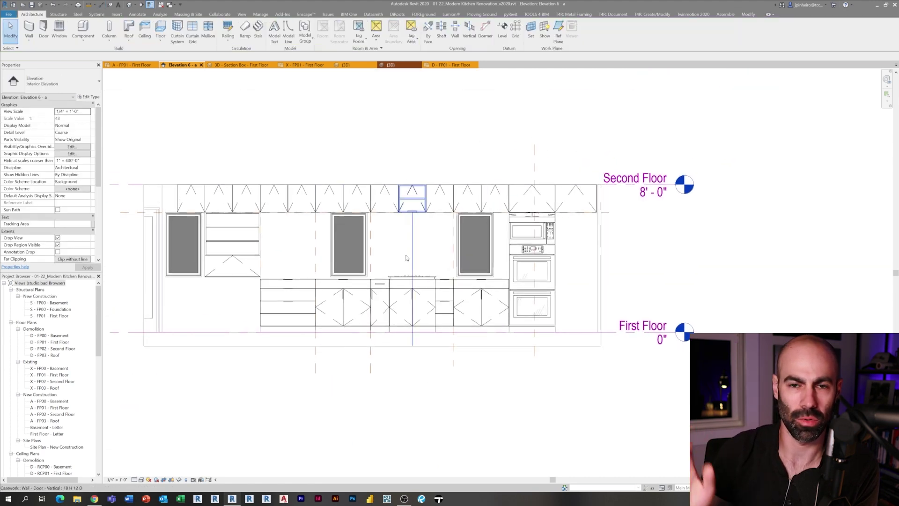
pyautogui.scroll(1, 372, 420)
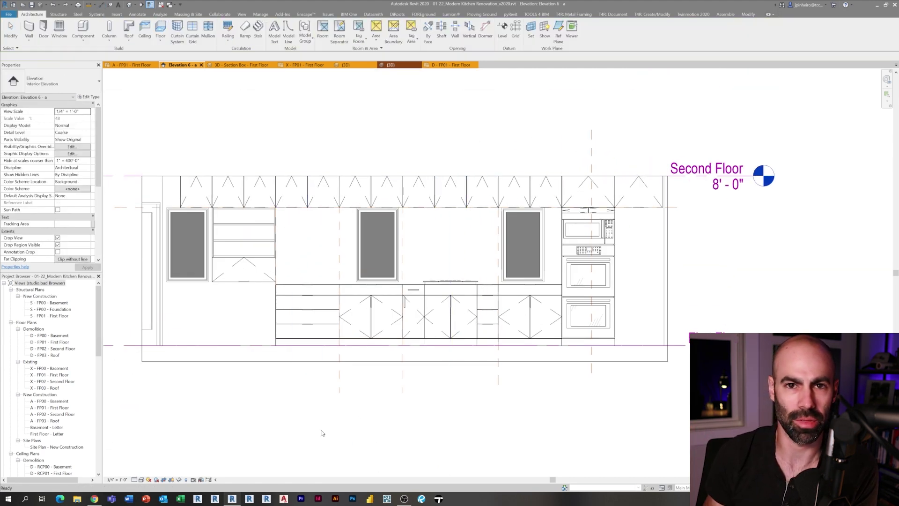
# Place a Counter Top-Island 48" Depth over the base cabinets in the first-floor plan and shrink its depth to 2' 1"
pyautogui.scroll(3, 220, 280)
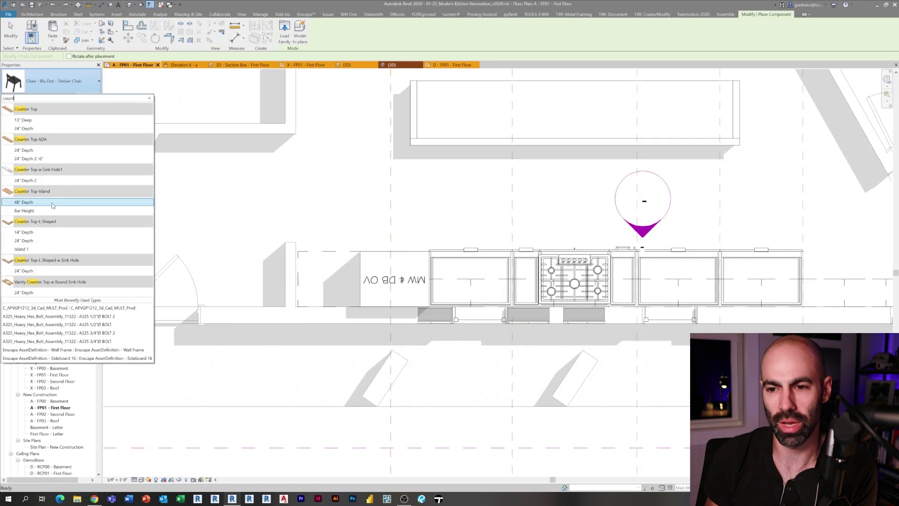
pyautogui.click(55, 202)
pyautogui.moveTo(879, 348); pyautogui.dragTo(568, 344, button='middle')
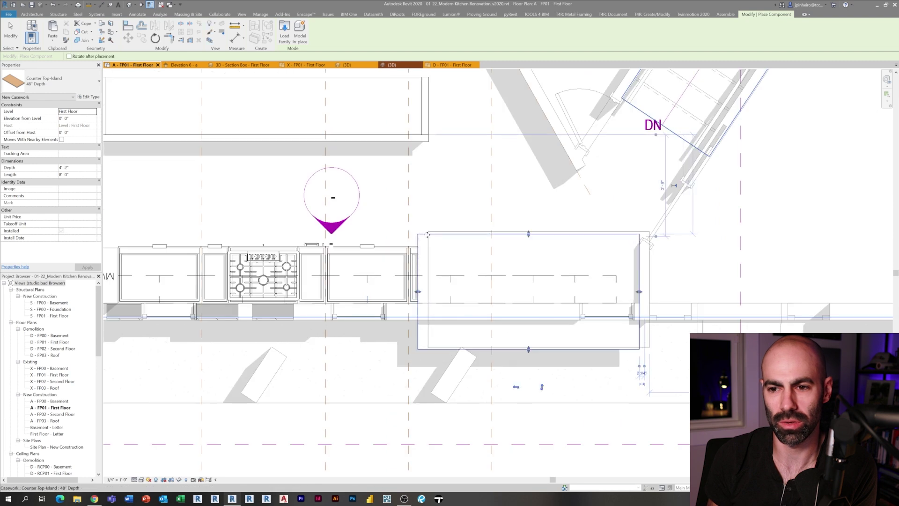
pyautogui.click(568, 344)
pyautogui.moveTo(529, 308); pyautogui.dragTo(530, 303)
pyautogui.moveTo(528, 234); pyautogui.dragTo(482, 243)
# Move the countertop so its back edge and outer end sit against the kitchen walls
pyautogui.scroll(3, 481, 246)
pyautogui.scroll(5, 503, 400)
pyautogui.moveTo(809, 352); pyautogui.dragTo(703, 353, button='middle')
pyautogui.moveTo(703, 354); pyautogui.dragTo(594, 313)
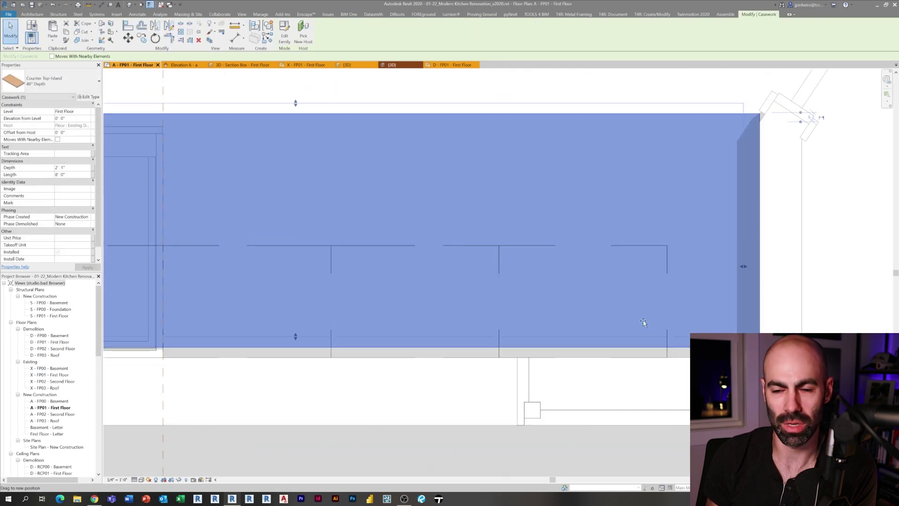
pyautogui.moveTo(649, 318); pyautogui.dragTo(760, 357)
# Stretch the countertop's other end along the base cabinets until it meets the side of the oven tower
pyautogui.scroll(-3, 759, 357)
pyautogui.moveTo(315, 323); pyautogui.dragTo(552, 313, button='middle')
pyautogui.scroll(2, 304, 296)
pyautogui.moveTo(551, 313); pyautogui.dragTo(491, 336)
pyautogui.scroll(-1, 331, 317)
pyautogui.moveTo(113, 315); pyautogui.dragTo(491, 336, button='middle')
pyautogui.moveTo(491, 337); pyautogui.dragTo(452, 337)
pyautogui.press('Escape')
pyautogui.scroll(-2, 469, 327)
pyautogui.moveTo(735, 271); pyautogui.dragTo(584, 270, button='middle')
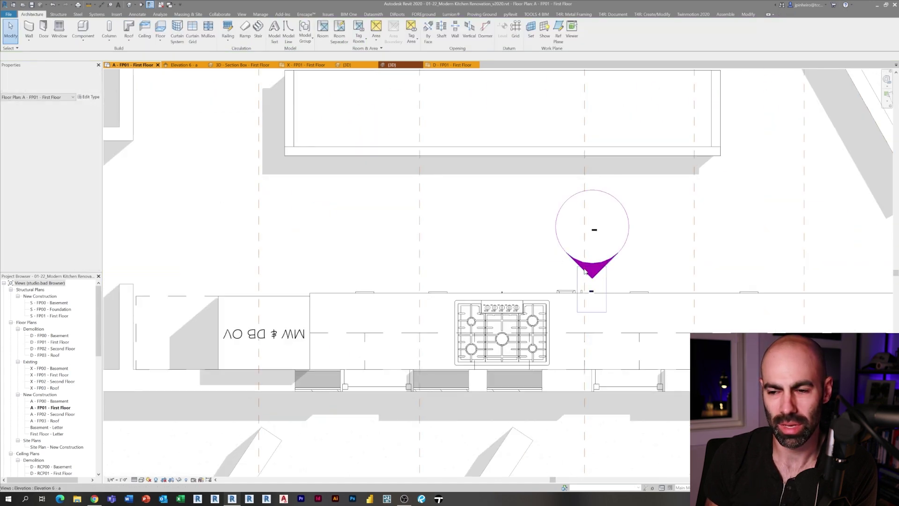
# Examine the new countertop and cabinets in the first floor's 3D section-box view
pyautogui.click(257, 66)
pyautogui.scroll(-4, 472, 282)
pyautogui.keyDown('shift'); pyautogui.moveTo(472, 283); pyautogui.dragTo(441, 252, button='middle'); pyautogui.keyUp('shift')
pyautogui.click(393, 280)
pyautogui.keyDown('shift'); pyautogui.moveTo(393, 280); pyautogui.dragTo(406, 327, button='middle'); pyautogui.keyUp('shift')
pyautogui.press('Escape')
pyautogui.keyDown('shift'); pyautogui.moveTo(572, 323); pyautogui.dragTo(450, 273, button='middle'); pyautogui.keyUp('shift')
pyautogui.scroll(2, 496, 281)
# In Elevation 6 - a, move the open-shelf unit and its lift-door cabinet over the end drawer base cabinet
pyautogui.click(258, 65)
pyautogui.click(262, 243)
pyautogui.keyDown('ctrl'); pyautogui.click(270, 245); pyautogui.keyUp('ctrl')
pyautogui.scroll(4, 307, 230)
pyautogui.press('m')
pyautogui.press('v')
pyautogui.click(281, 235)
pyautogui.click(575, 237)
pyautogui.scroll(-3, 543, 254)
pyautogui.press('Escape')
pyautogui.scroll(-2, 273, 270)
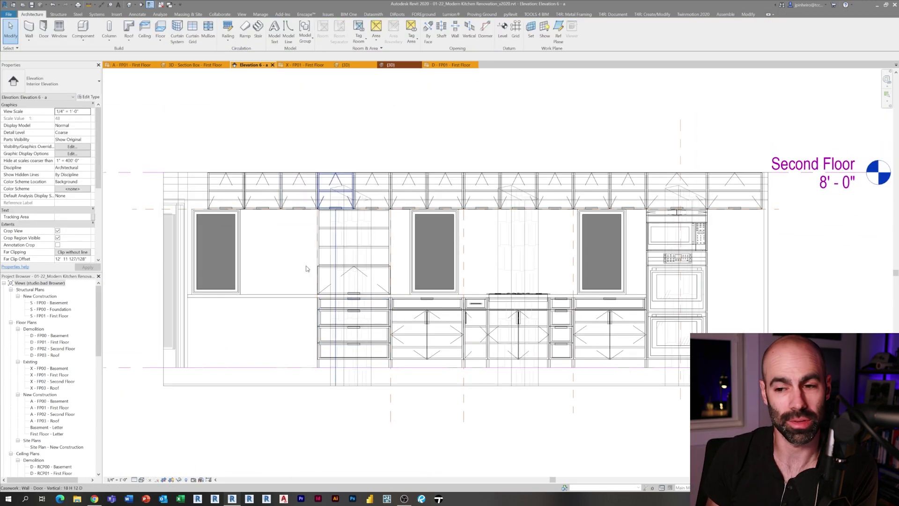
# Try a copy of the end window against the open-shelf unit, and delete the copied window
pyautogui.click(262, 246)
pyautogui.scroll(5, 243, 271)
pyautogui.press('m')
pyautogui.press('v')
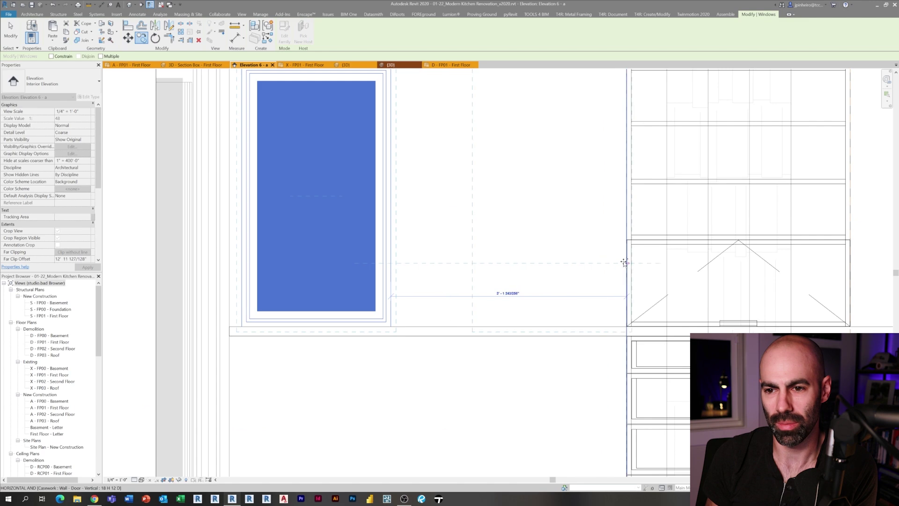
pyautogui.click(625, 262)
pyautogui.press('Escape')
pyautogui.scroll(-2, 517, 273)
pyautogui.moveTo(515, 273); pyautogui.dragTo(306, 299, button='middle')
pyautogui.scroll(-3, 306, 300)
pyautogui.scroll(2, 311, 309)
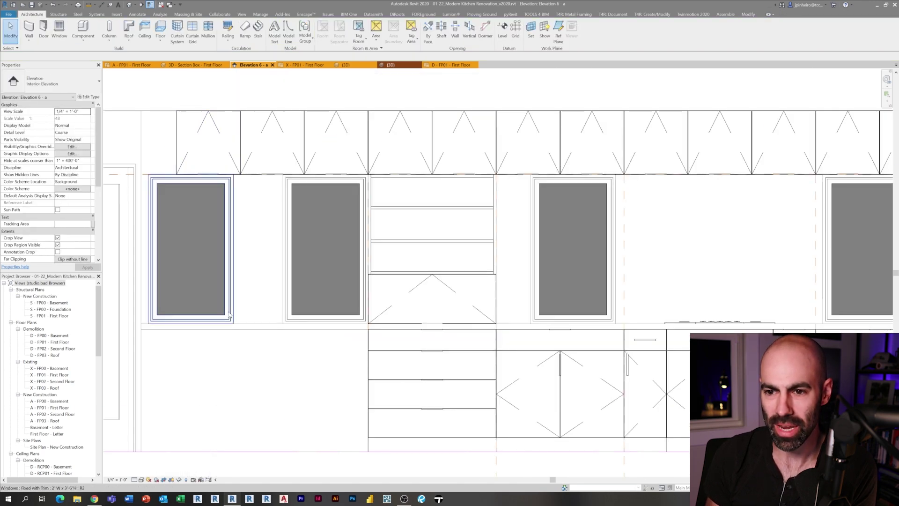
pyautogui.click(323, 248)
pyautogui.press('Delete')
pyautogui.press('d')
pyautogui.press('i')
pyautogui.scroll(3, 176, 323)
pyautogui.scroll(-3, 177, 327)
pyautogui.press('Escape')
# Duplicate the end window's type as 5' W x 3'-6"H with a 5-foot width and move the window flush against the open-shelf unit
pyautogui.click(220, 262)
pyautogui.click(89, 97)
pyautogui.click(490, 67)
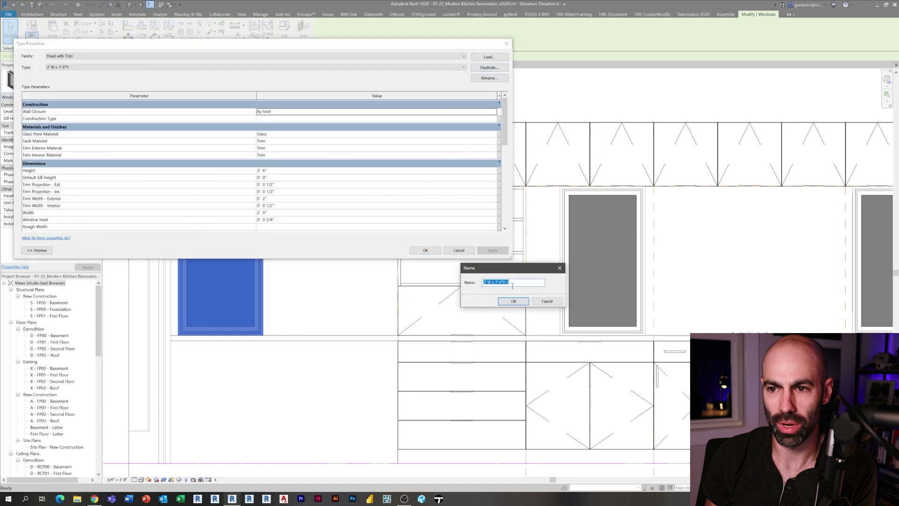
pyautogui.click(509, 299)
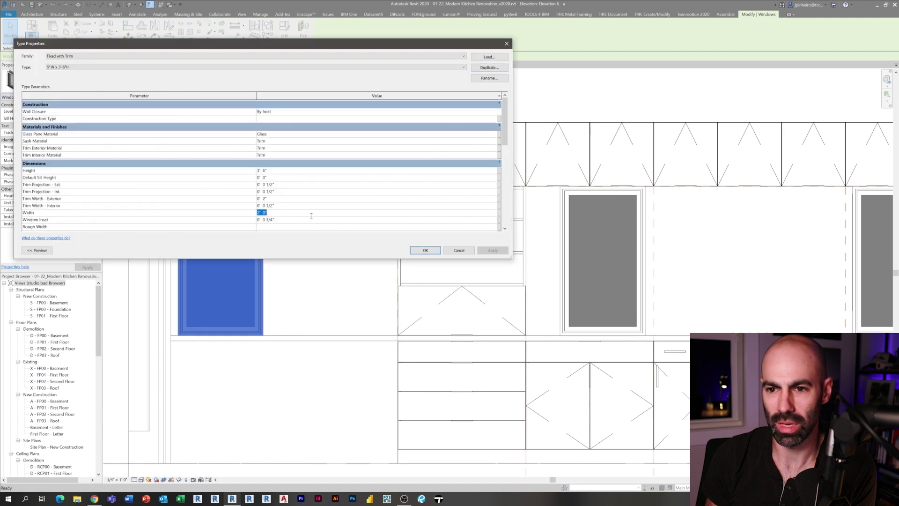
pyautogui.write('5')
pyautogui.click(425, 250)
pyautogui.scroll(2, 346, 335)
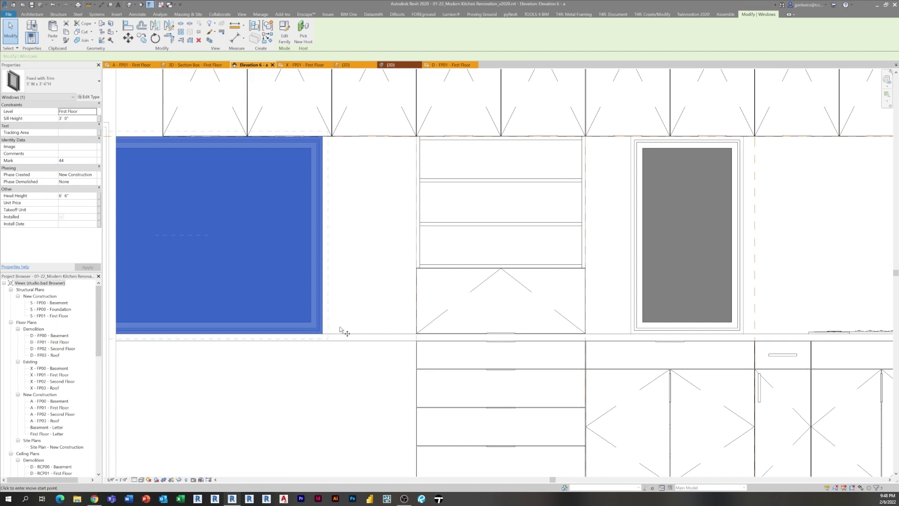
pyautogui.click(416, 333)
pyautogui.moveTo(281, 345); pyautogui.dragTo(403, 366, button='middle')
pyautogui.scroll(2, 221, 356)
pyautogui.press('m')
pyautogui.press('v')
pyautogui.click(319, 353)
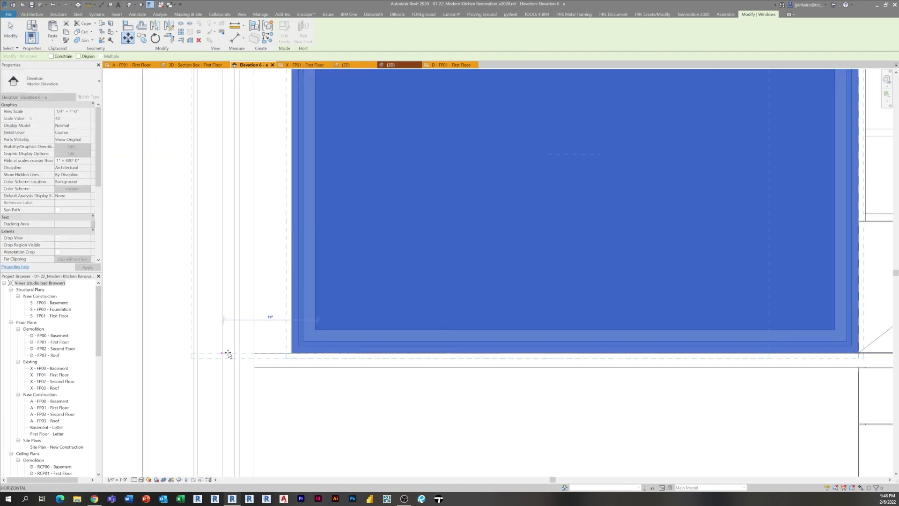
pyautogui.press('Escape')
pyautogui.scroll(-4, 383, 358)
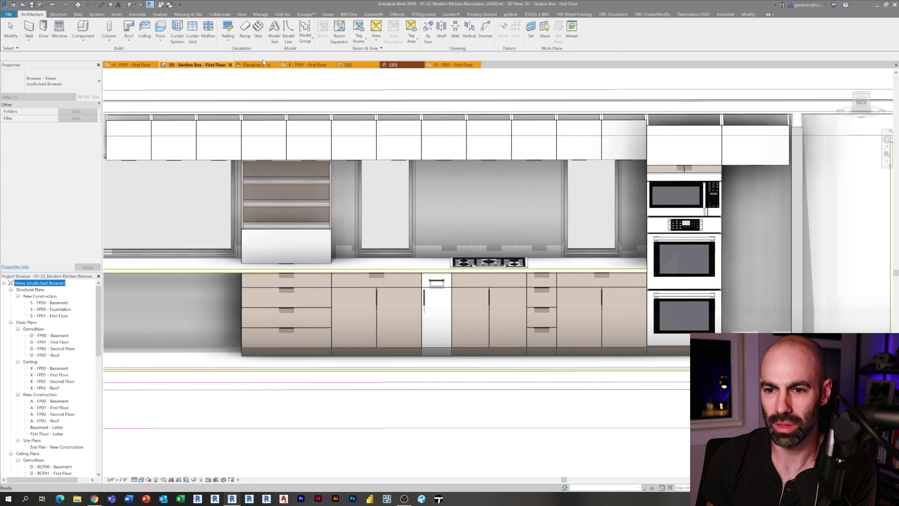
# Select both windows flanking the cooktop in Elevation 6 - a and duplicate their type as 3' W x 3'-6"
pyautogui.click(253, 65)
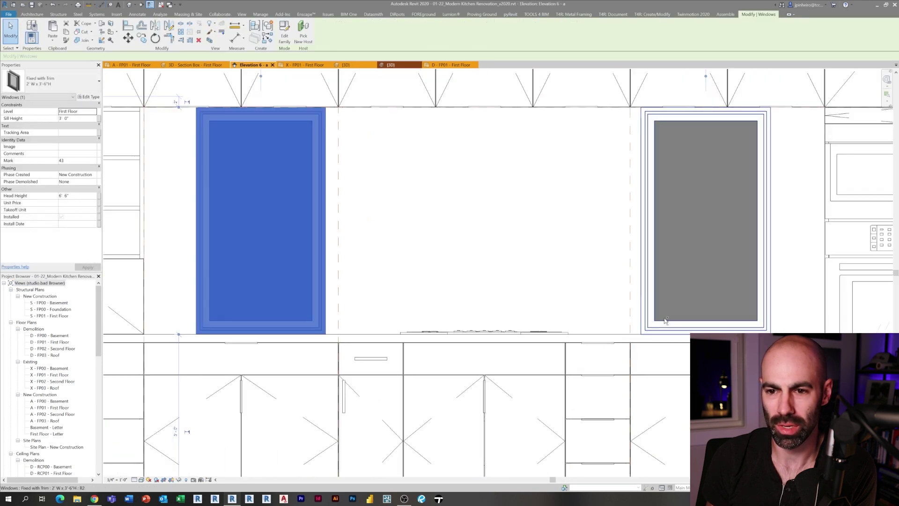
pyautogui.keyDown('ctrl'); pyautogui.click(704, 220); pyautogui.keyUp('ctrl')
pyautogui.click(57, 79)
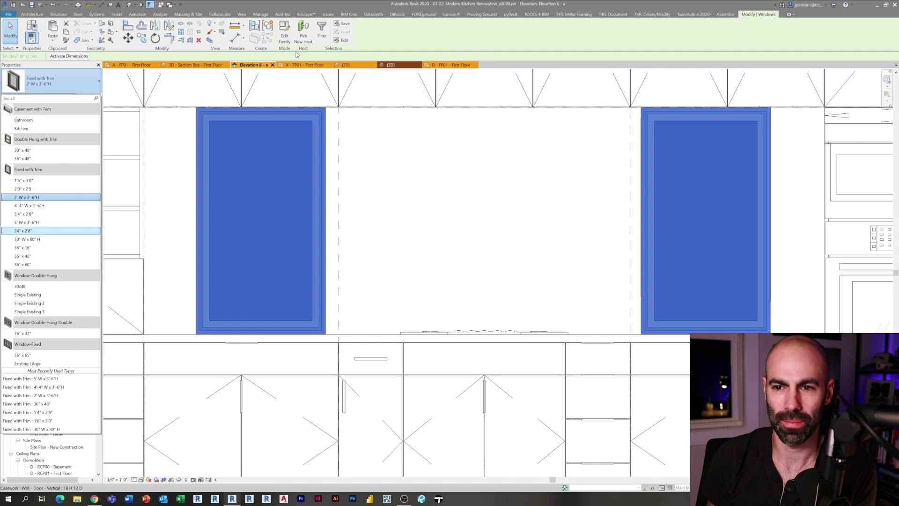
pyautogui.press('Escape')
pyautogui.click(488, 77)
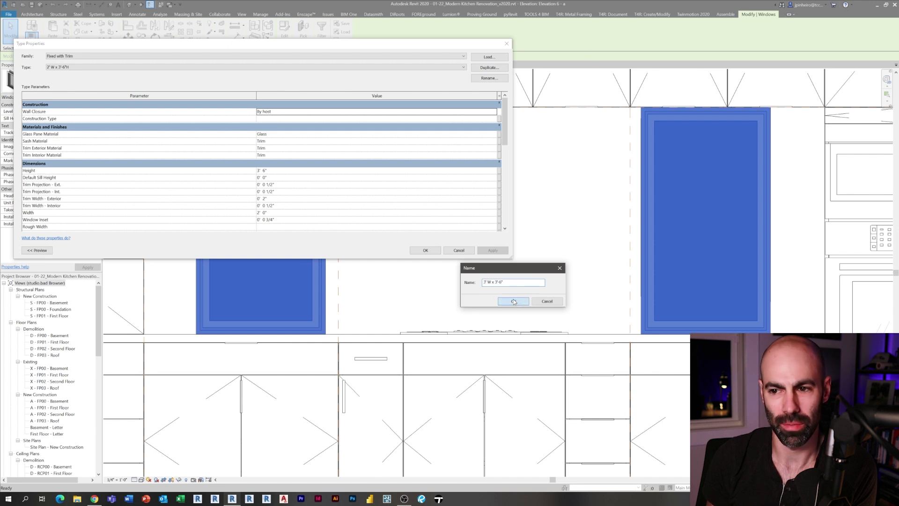
pyautogui.click(425, 250)
# Move the two windows flanking the cooktop so each lines up with the double-door base cabinet below it
pyautogui.scroll(5, 602, 267)
pyautogui.scroll(-5, 522, 326)
pyautogui.click(579, 356)
pyautogui.scroll(6, 579, 356)
pyautogui.click(580, 355)
pyautogui.scroll(-5, 623, 357)
pyautogui.moveTo(328, 334); pyautogui.dragTo(543, 357, button='middle')
pyautogui.click(543, 357)
pyautogui.scroll(3, 571, 361)
pyautogui.press('m')
pyautogui.press('v')
pyautogui.click(522, 396)
pyautogui.click(489, 396)
pyautogui.scroll(-7, 476, 355)
pyautogui.press('Escape')
# Examine the desk drawers, desk supports and base dividers in the example project's 3D view
pyautogui.click(391, 64)
pyautogui.scroll(2, 478, 257)
pyautogui.click(459, 286)
pyautogui.click(440, 288)
pyautogui.scroll(-2, 439, 288)
pyautogui.press('Escape')
pyautogui.moveTo(449, 307); pyautogui.dragTo(458, 310, button='middle')
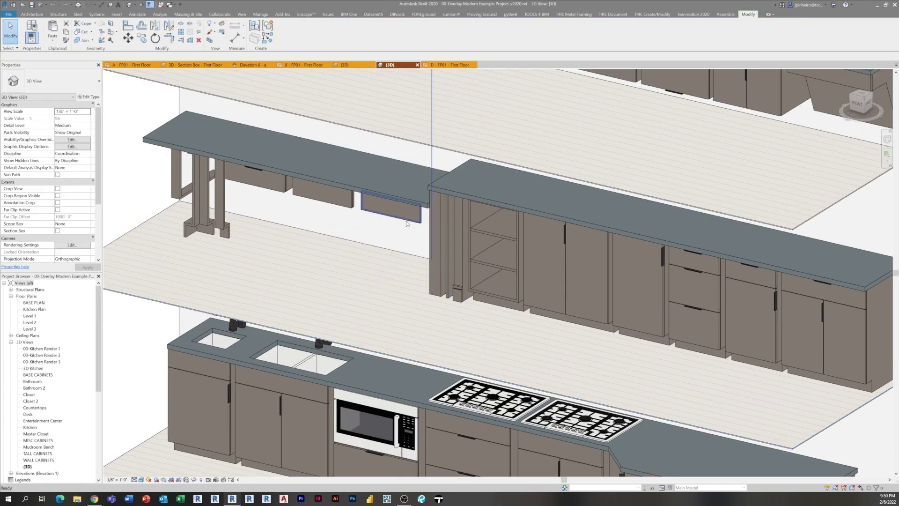
pyautogui.click(405, 216)
pyautogui.keyDown('shift'); pyautogui.moveTo(405, 216); pyautogui.dragTo(421, 159, button='middle'); pyautogui.keyUp('shift')
pyautogui.scroll(1, 408, 196)
pyautogui.click(261, 197)
pyautogui.keyDown('shift'); pyautogui.moveTo(261, 201); pyautogui.dragTo(247, 278, button='middle'); pyautogui.keyUp('shift')
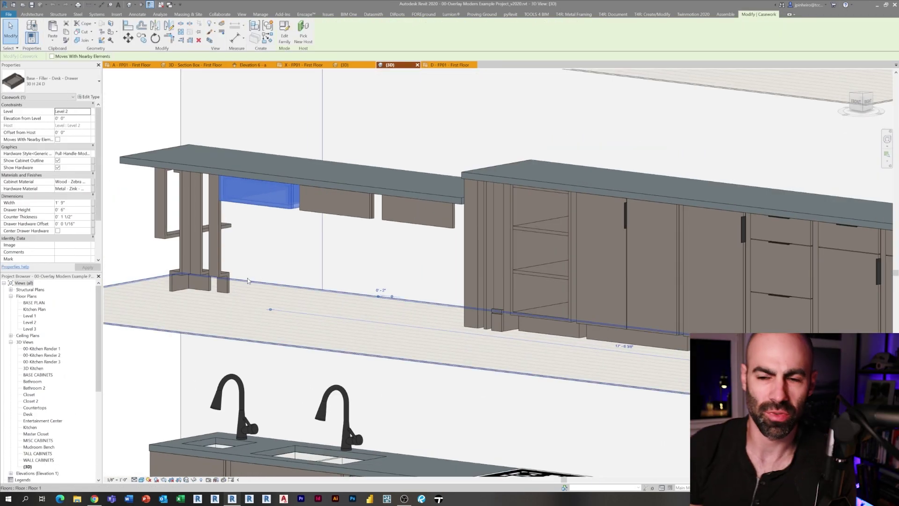
pyautogui.click(480, 263)
pyautogui.keyDown('shift'); pyautogui.moveTo(479, 263); pyautogui.dragTo(553, 282, button='middle'); pyautogui.keyUp('shift')
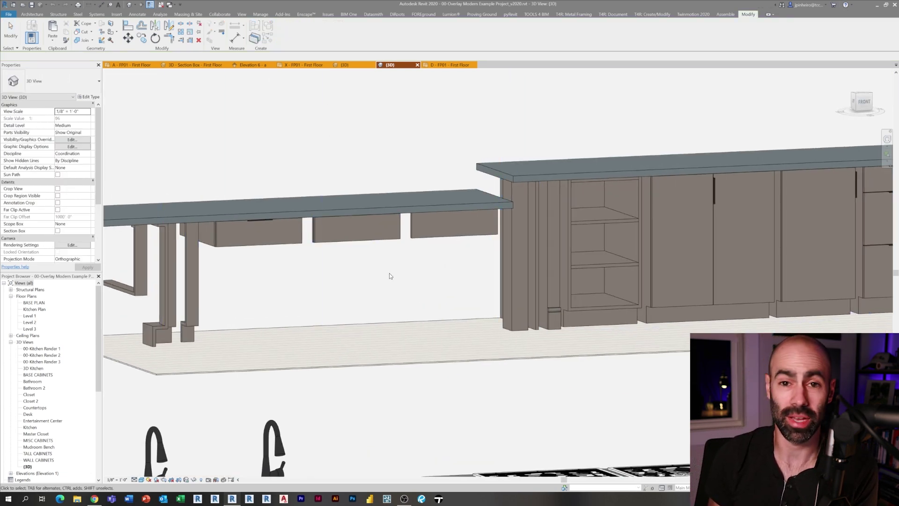
pyautogui.scroll(-3, 389, 274)
pyautogui.keyDown('shift'); pyautogui.moveTo(271, 280); pyautogui.dragTo(320, 294, button='middle'); pyautogui.keyUp('shift')
pyautogui.scroll(3, 470, 281)
pyautogui.scroll(-5, 468, 277)
pyautogui.keyDown('shift'); pyautogui.moveTo(537, 307); pyautogui.dragTo(469, 302, button='middle'); pyautogui.keyUp('shift')
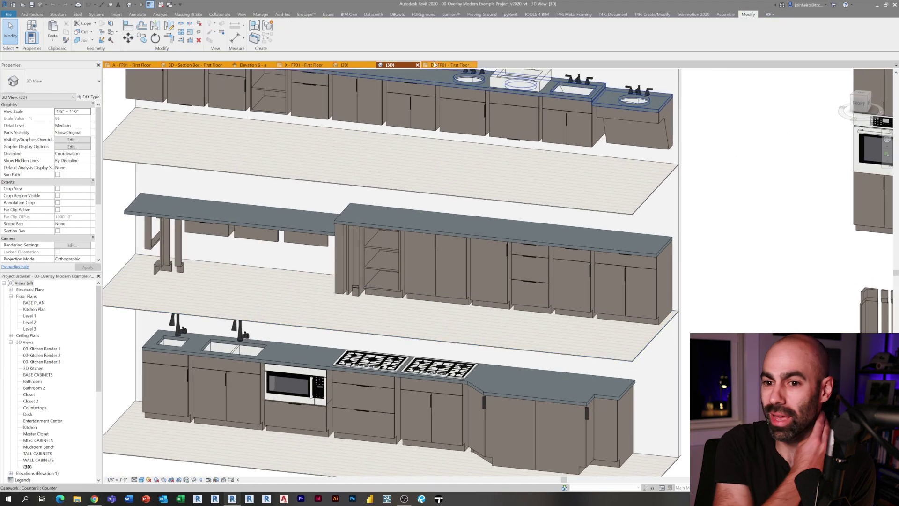
# Copy the Base - Divider - Decorative 36 H 24 D from the example project and paste it under the countertop in the first-floor plan
pyautogui.scroll(4, 354, 299)
pyautogui.click(358, 301)
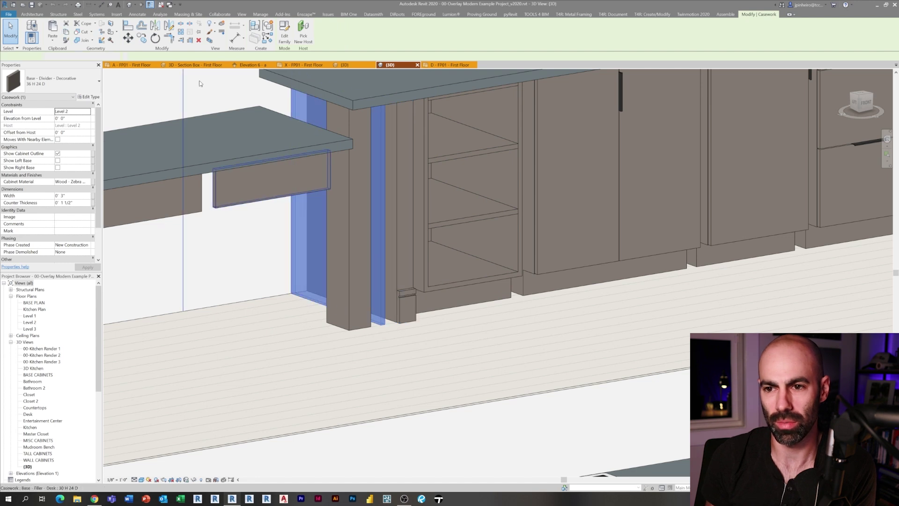
pyautogui.click(140, 65)
pyautogui.moveTo(304, 230); pyautogui.dragTo(207, 223, button='middle')
pyautogui.hotkey('ctrl', 'v')
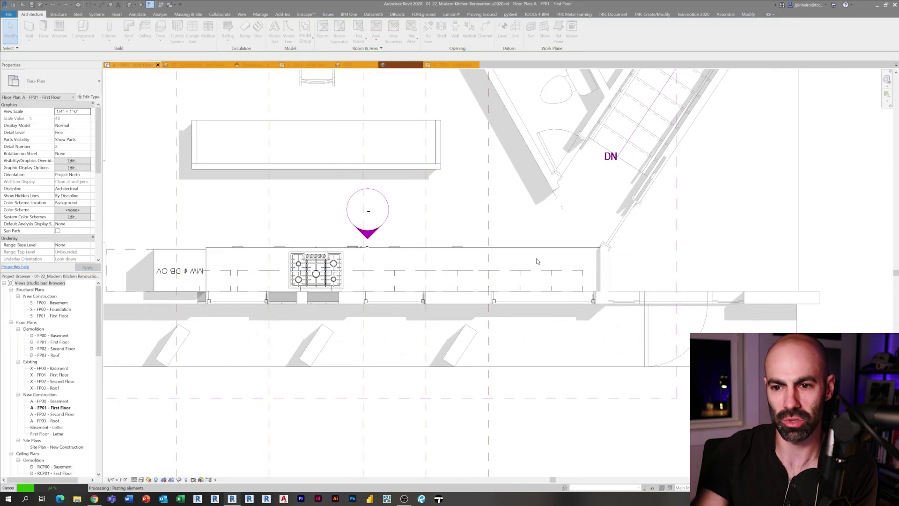
pyautogui.press('Return')
pyautogui.scroll(2, 551, 249)
pyautogui.click(523, 324)
pyautogui.scroll(2, 550, 264)
pyautogui.scroll(-1, 495, 293)
pyautogui.moveTo(481, 278); pyautogui.dragTo(391, 291, button='middle')
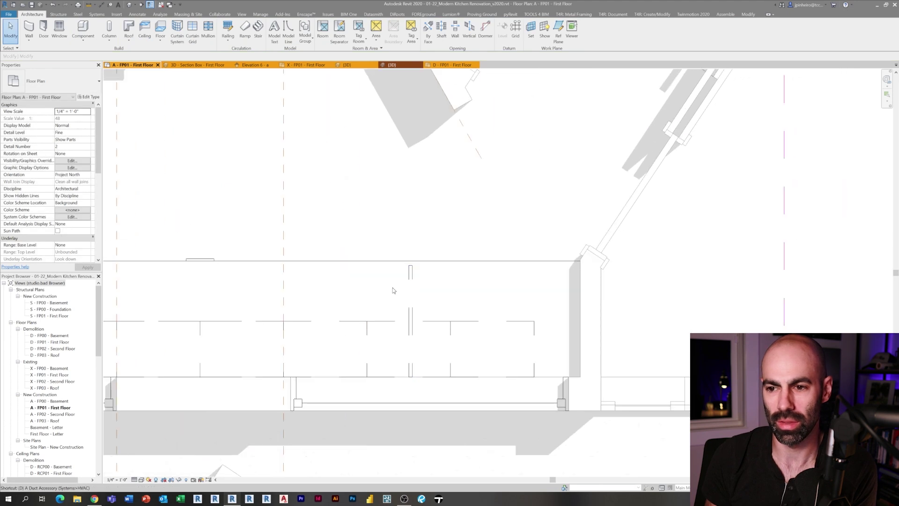
# Dimension from the reference plane through the base divider to the countertop's end, and make the two spacings equal to centre the divider
pyautogui.press('d')
pyautogui.press('i')
pyautogui.click(284, 291)
pyautogui.scroll(2, 411, 294)
pyautogui.scroll(1, 412, 278)
pyautogui.click(408, 273)
pyautogui.scroll(-3, 409, 274)
pyautogui.click(579, 272)
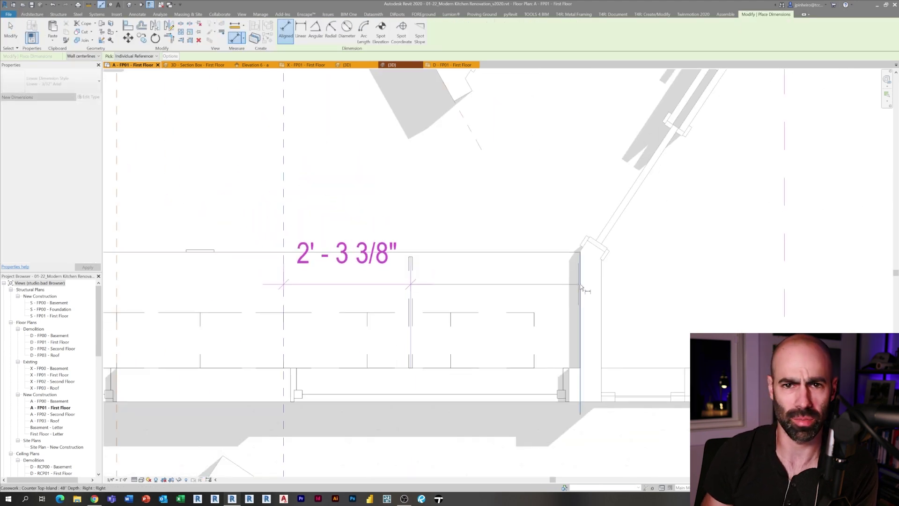
pyautogui.click(440, 178)
pyautogui.press('Escape')
pyautogui.press('Escape')
pyautogui.click(426, 179)
pyautogui.click(423, 136)
pyautogui.scroll(-1, 427, 190)
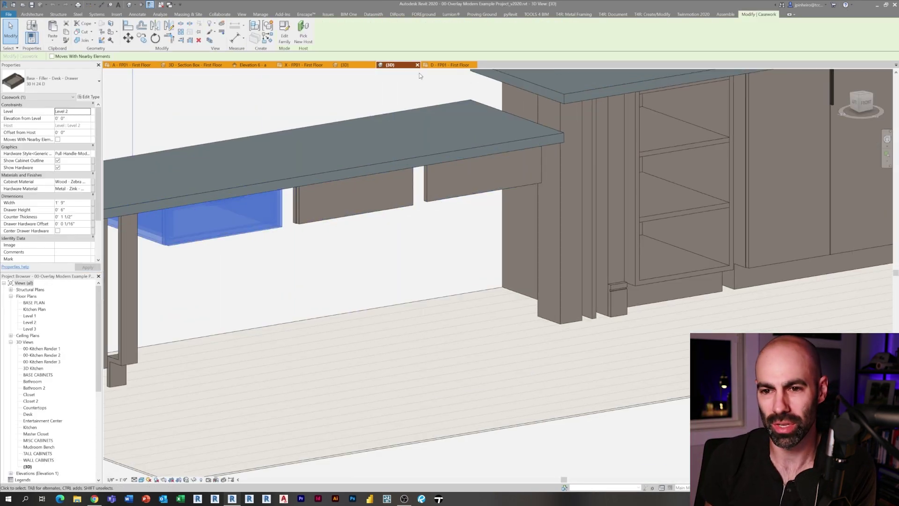
# Paste the example project's Base - Filler - Desk - Drawer 30 H 24 D into the first-floor plan near the base divider
pyautogui.click(444, 65)
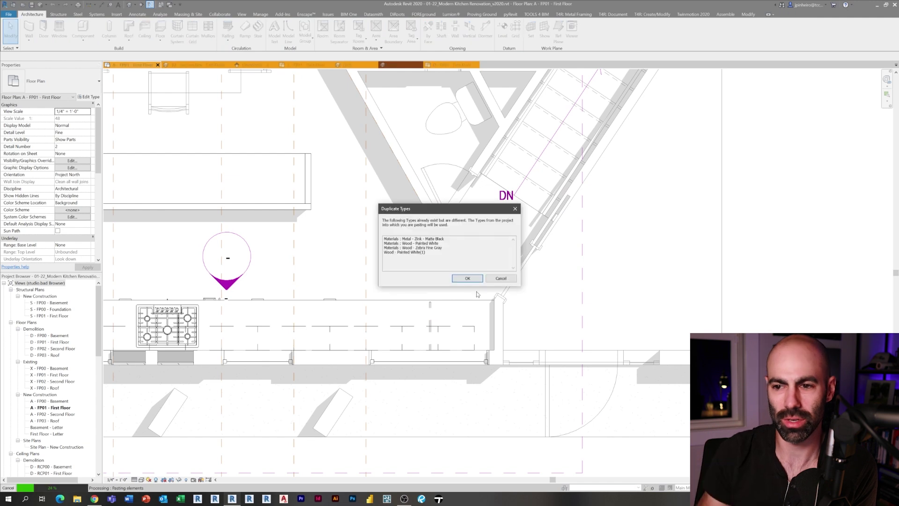
pyautogui.press('Return')
pyautogui.scroll(3, 396, 338)
pyautogui.click(397, 338)
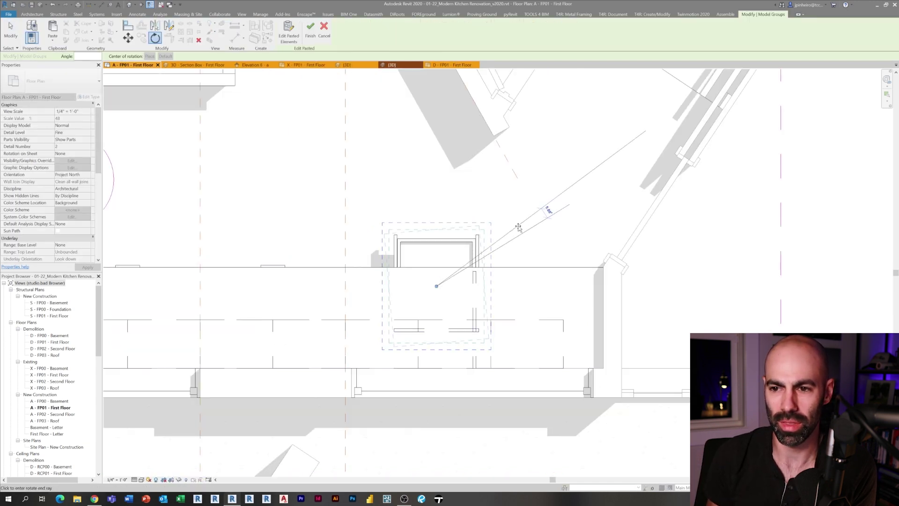
# Move the pasted desk drawer by its corner so it sits against the base divider in the first-floor plan
pyautogui.scroll(2, 423, 244)
pyautogui.press('m')
pyautogui.press('v')
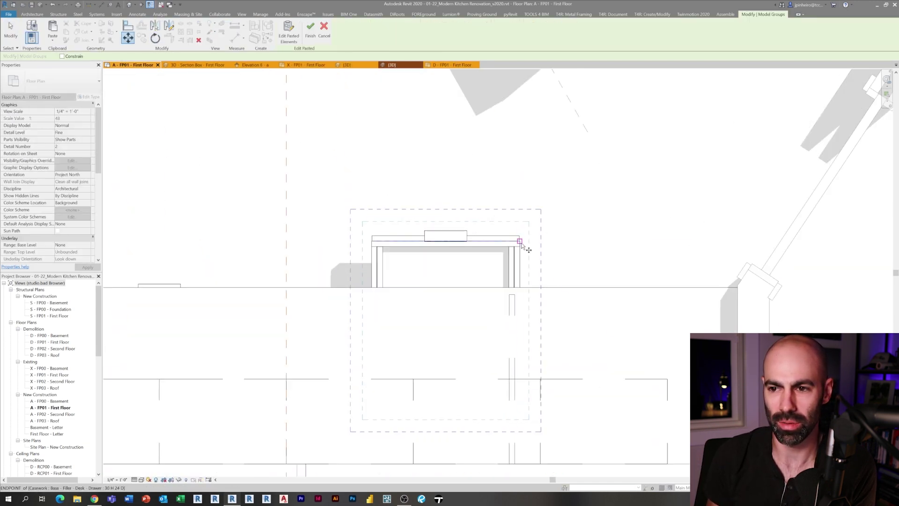
pyautogui.click(519, 241)
pyautogui.click(509, 294)
pyautogui.moveTo(508, 328); pyautogui.dragTo(581, 256, button='middle')
# Show the plan in wireframe and stretch the desk drawer to the side of the adjacent base cabinet
pyautogui.scroll(2, 507, 383)
pyautogui.press('w')
pyautogui.press('f')
pyautogui.press('Escape')
pyautogui.scroll(-1, 426, 386)
pyautogui.click(455, 206)
pyautogui.moveTo(404, 291); pyautogui.dragTo(318, 281)
# Mirror the desk drawer about the base divider's centre line to fill the other half of the desk
pyautogui.moveTo(573, 265); pyautogui.dragTo(514, 272, button='middle')
pyautogui.scroll(2, 515, 266)
pyautogui.press('m')
pyautogui.press('m')
pyautogui.click(524, 252)
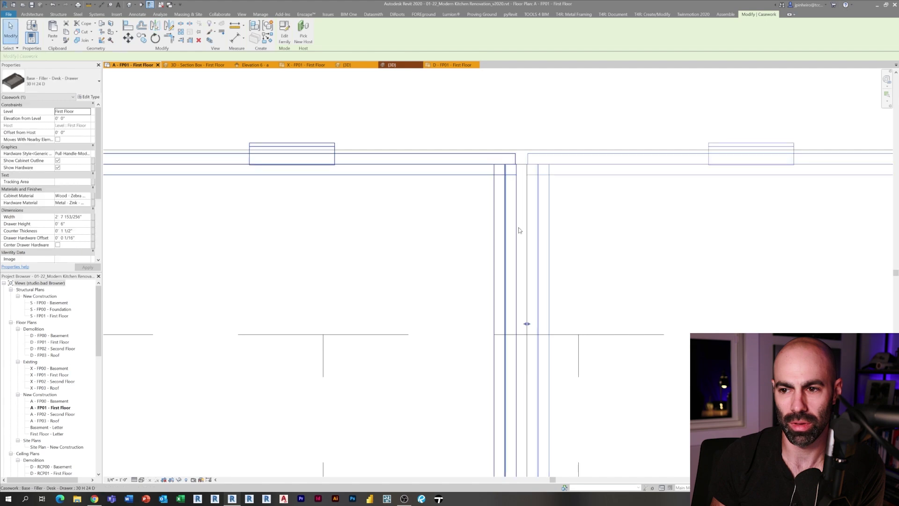
pyautogui.scroll(-4, 522, 252)
# In the interior elevation, move the desk drawers up against the underside of the countertop
pyautogui.doubleClick(241, 233)
pyautogui.scroll(3, 283, 269)
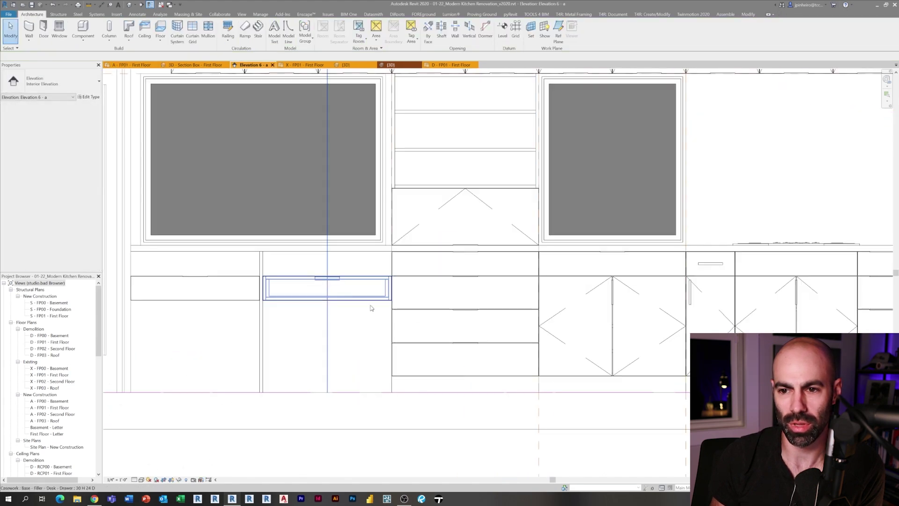
pyautogui.click(234, 288)
pyautogui.scroll(3, 352, 282)
pyautogui.scroll(1, 370, 281)
pyautogui.press('m')
pyautogui.press('v')
pyautogui.click(351, 290)
pyautogui.click(351, 193)
pyautogui.press('Escape')
# Move the Wall - Door - Vertical 18 H 12 D cabinets sideways to close the gap in the upper cabinet row
pyautogui.scroll(-4, 389, 283)
pyautogui.moveTo(373, 317); pyautogui.dragTo(396, 464, button='middle')
pyautogui.scroll(-1, 342, 204)
pyautogui.scroll(-2, 321, 276)
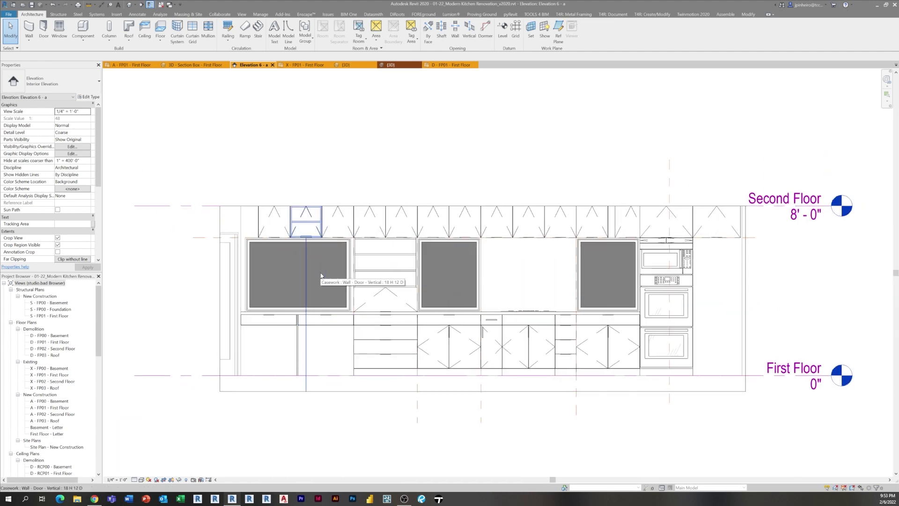
pyautogui.scroll(5, 321, 276)
pyautogui.click(454, 224)
pyautogui.scroll(4, 287, 247)
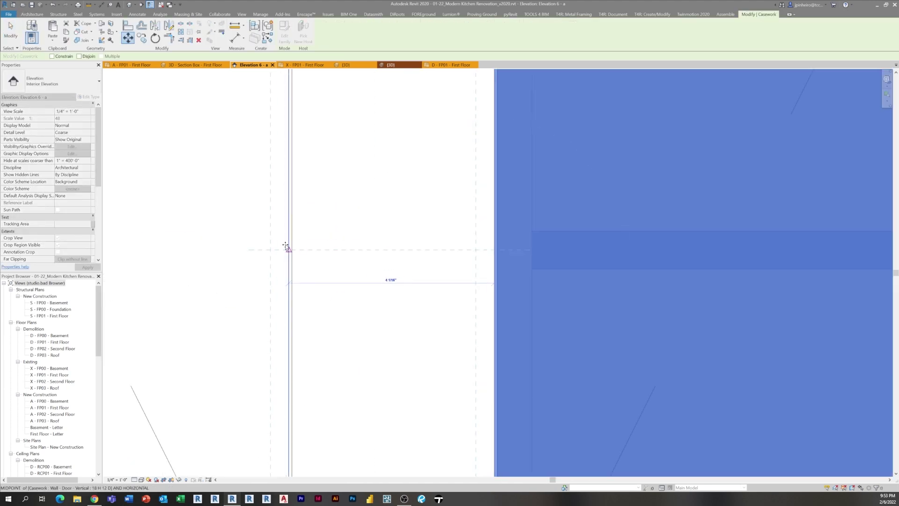
pyautogui.click(291, 249)
pyautogui.press('Escape')
pyautogui.scroll(-8, 378, 240)
# In the first-floor 3D view, delete the Wall - Door - Vertical cabinets above and beside the oven tower
pyautogui.click(195, 65)
pyautogui.scroll(-2, 580, 239)
pyautogui.keyDown('shift'); pyautogui.moveTo(590, 215); pyautogui.dragTo(503, 213, button='middle'); pyautogui.keyUp('shift')
pyautogui.scroll(3, 505, 205)
pyautogui.click(491, 192)
pyautogui.keyDown('ctrl'); pyautogui.click(555, 197); pyautogui.keyUp('ctrl')
pyautogui.keyDown('shift'); pyautogui.moveTo(576, 211); pyautogui.dragTo(646, 223, button='middle'); pyautogui.keyUp('shift')
pyautogui.press('Escape')
pyautogui.scroll(-3, 550, 257)
pyautogui.scroll(3, 646, 223)
pyautogui.click(634, 194)
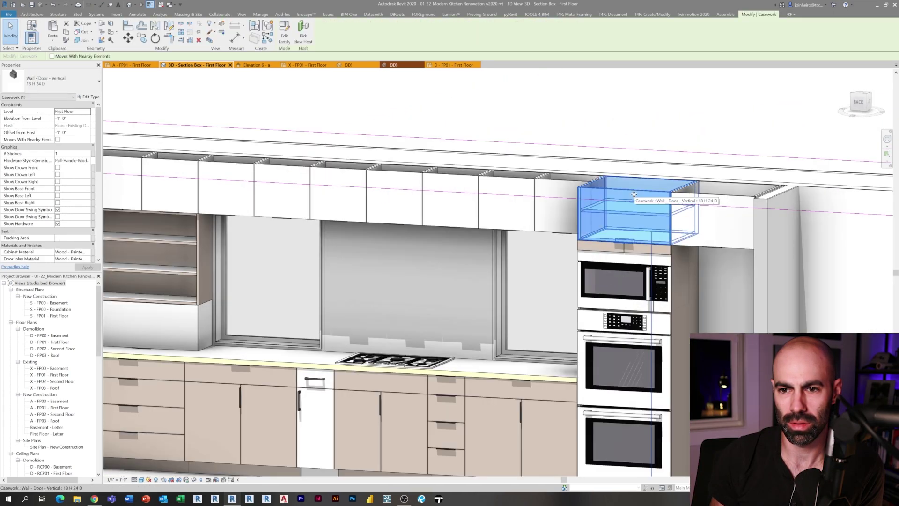
pyautogui.press('Escape')
# Set the height of the microwave and double oven tower's type to 8' 0"
pyautogui.click(692, 241)
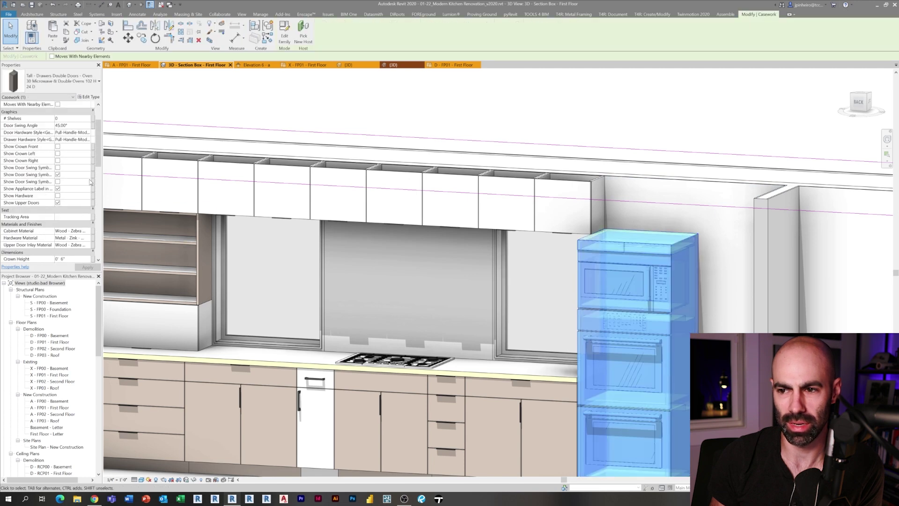
pyautogui.scroll(-1, 90, 182)
pyautogui.click(89, 96)
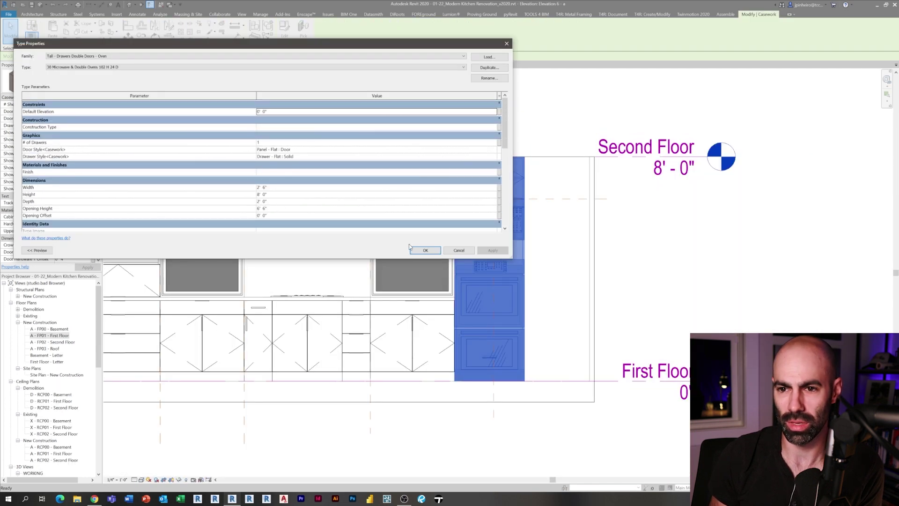
pyautogui.click(424, 250)
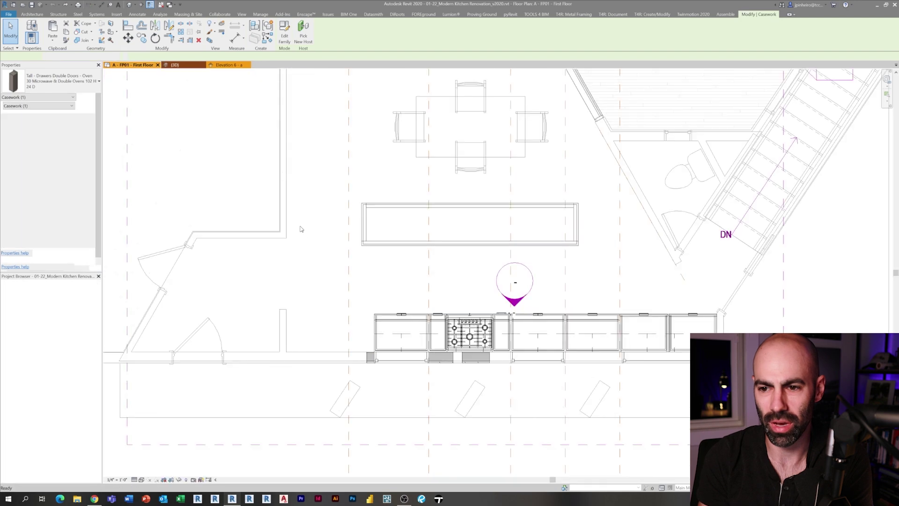
# Paste the microwave and double oven tower into the first-floor plan and rotate it so its back faces the window wall
pyautogui.hotkey('ctrl', 'v')
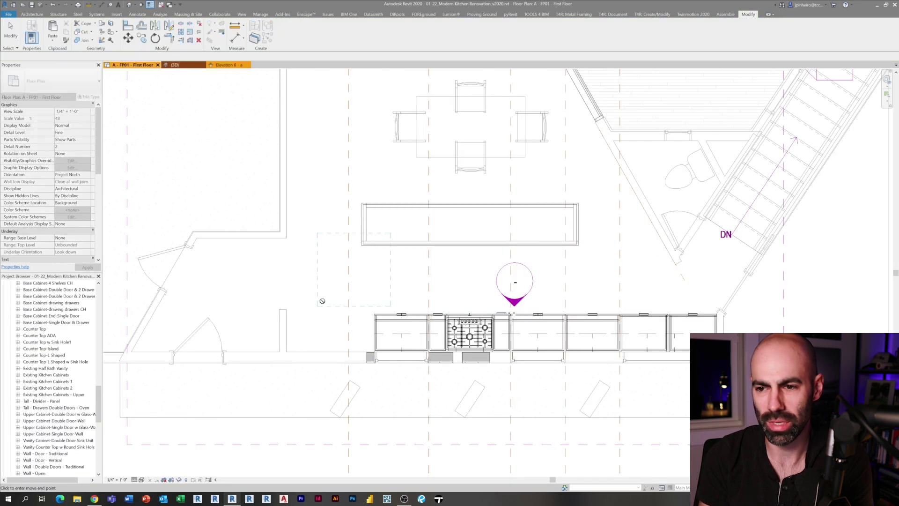
pyautogui.click(324, 305)
pyautogui.press('Escape')
pyautogui.click(355, 293)
pyautogui.scroll(2, 380, 283)
pyautogui.press('r')
pyautogui.press('o')
pyautogui.click(395, 287)
pyautogui.click(444, 284)
pyautogui.click(398, 145)
# Move the oven tower by its corner against the end of the base cabinet run
pyautogui.press('m')
pyautogui.press('v')
pyautogui.click(373, 295)
pyautogui.scroll(4, 357, 445)
pyautogui.click(396, 345)
pyautogui.press('Escape')
pyautogui.scroll(-4, 362, 288)
pyautogui.click(412, 229)
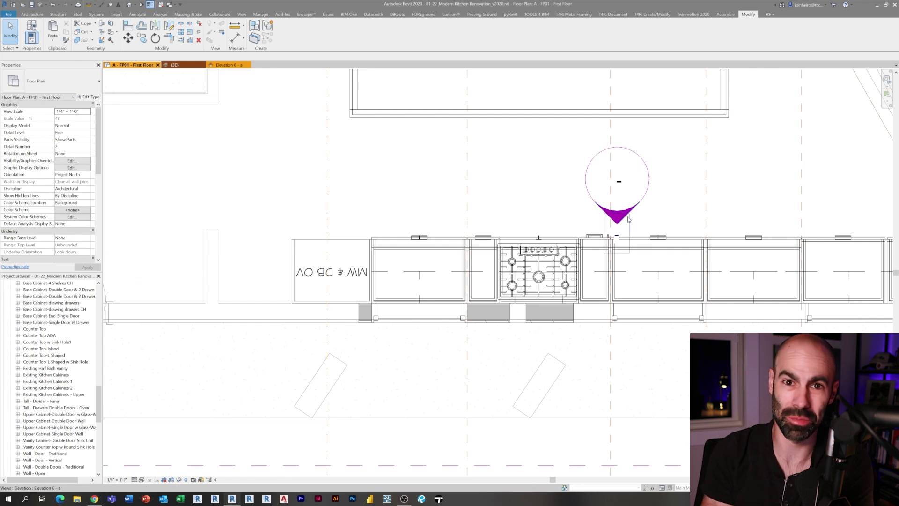
# Open the interior elevation and examine the oven tower's type and instance properties and its upper doors
pyautogui.doubleClick(625, 218)
pyautogui.scroll(2, 530, 277)
pyautogui.click(473, 277)
pyautogui.click(89, 97)
pyautogui.press('Escape')
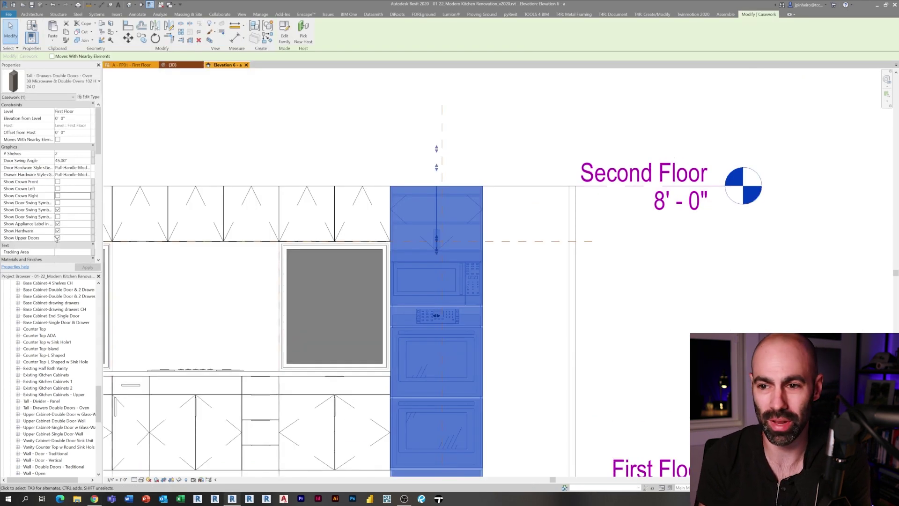
pyautogui.scroll(-1, 463, 295)
pyautogui.moveTo(463, 295); pyautogui.dragTo(440, 267, button='middle')
pyautogui.scroll(5, 447, 228)
pyautogui.scroll(-1, 341, 267)
pyautogui.moveTo(341, 267); pyautogui.dragTo(350, 215, button='middle')
pyautogui.scroll(-5, 66, 163)
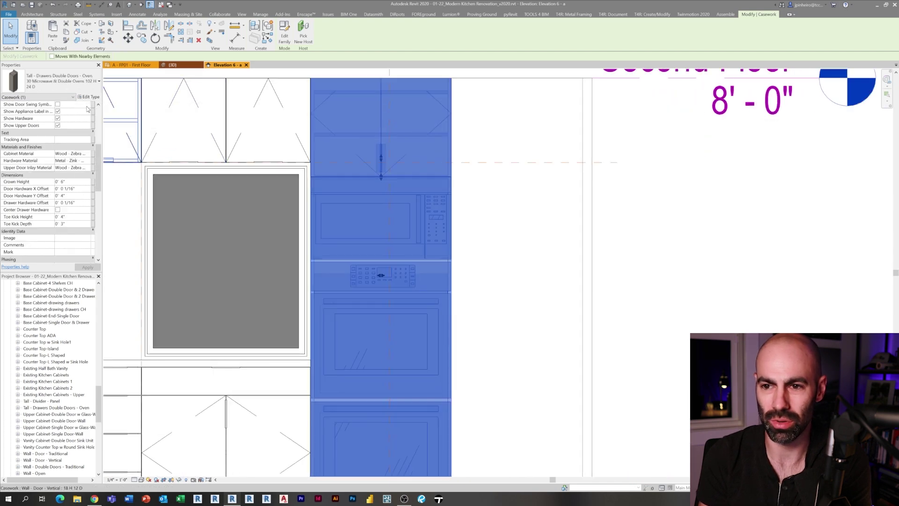
pyautogui.scroll(-4, 391, 124)
pyautogui.scroll(4, 357, 245)
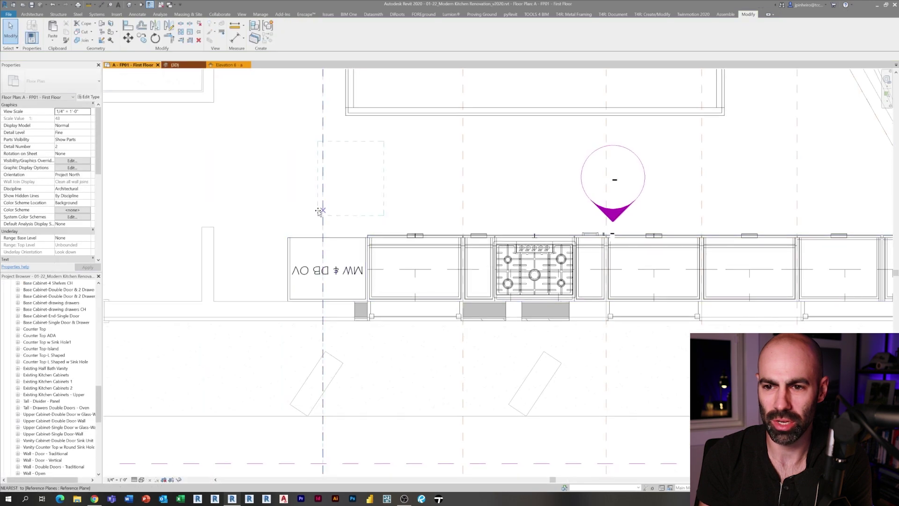
# Rotate the newly pasted casework 180° in the first-floor plan
pyautogui.scroll(3, 336, 220)
pyautogui.write('180')
pyautogui.press('Return')
pyautogui.scroll(3, 402, 251)
pyautogui.scroll(-3, 867, 230)
# Open the interior elevation and move the selected casework vertically into position
pyautogui.doubleClick(866, 230)
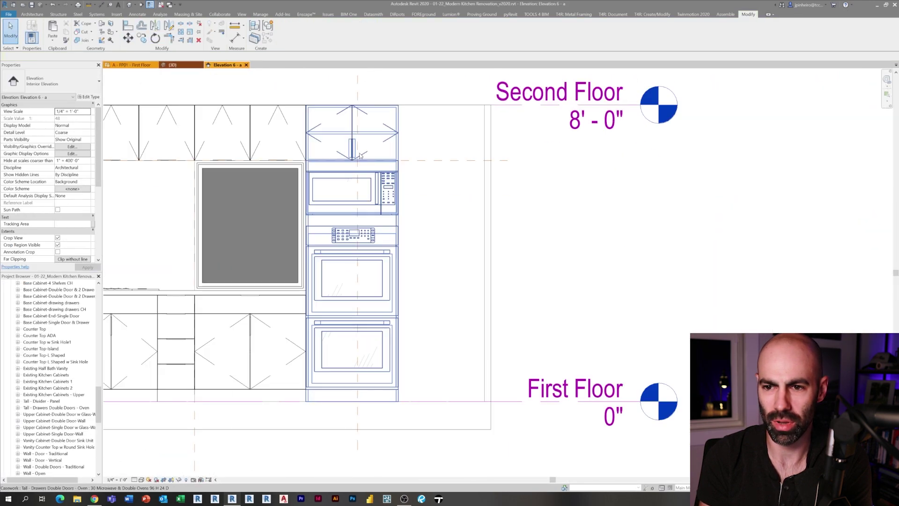
pyautogui.scroll(-2, 454, 200)
pyautogui.scroll(5, 382, 327)
pyautogui.click(423, 356)
pyautogui.press('m')
pyautogui.press('v')
pyautogui.click(421, 354)
pyautogui.scroll(3, 417, 197)
pyautogui.click(417, 197)
# Display the interior elevation in the Shaded visual style to check the oven tower
pyautogui.scroll(-2, 440, 219)
pyautogui.press('s')
pyautogui.press('d')
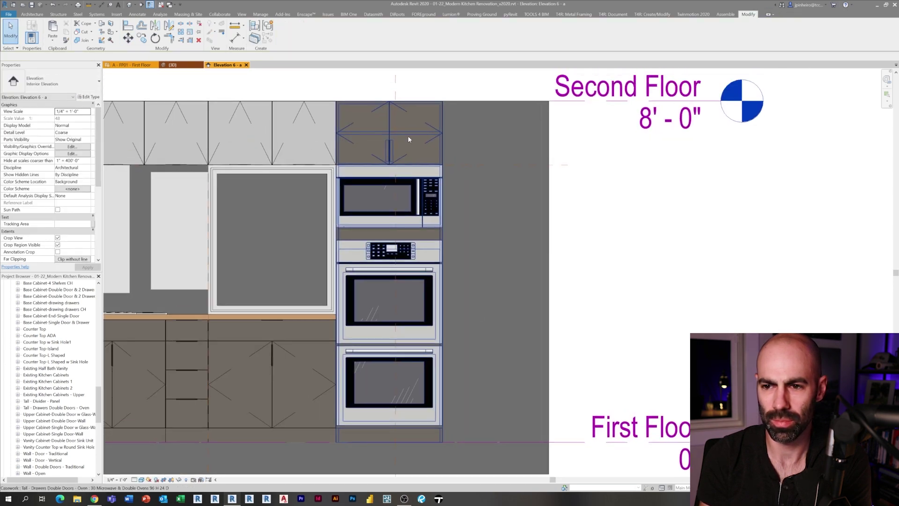
pyautogui.scroll(2, 408, 138)
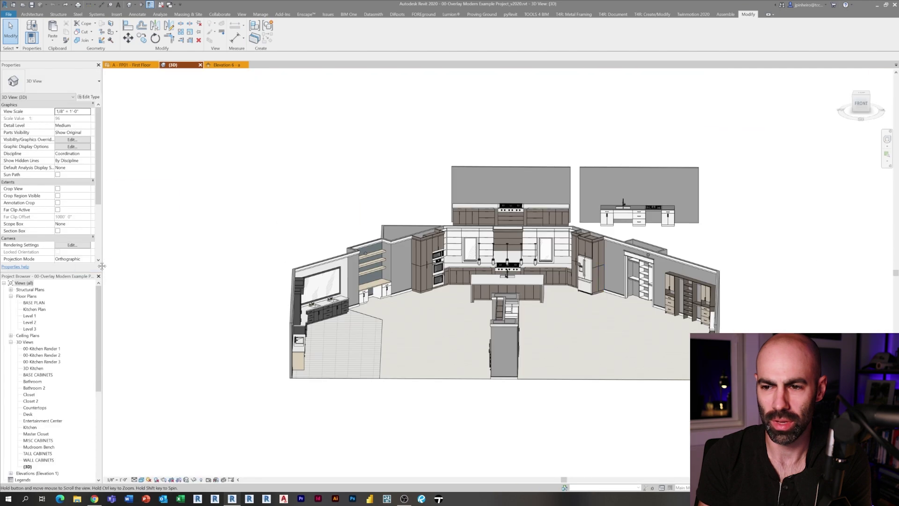
# Copy the Wall - Double Doors 30 H 30 D cabinet from the example project's 3D view and paste it into the first-floor plan
pyautogui.scroll(4, 543, 259)
pyautogui.click(543, 260)
pyautogui.scroll(4, 476, 236)
pyautogui.click(209, 66)
pyautogui.scroll(-3, 154, 113)
pyautogui.click(131, 65)
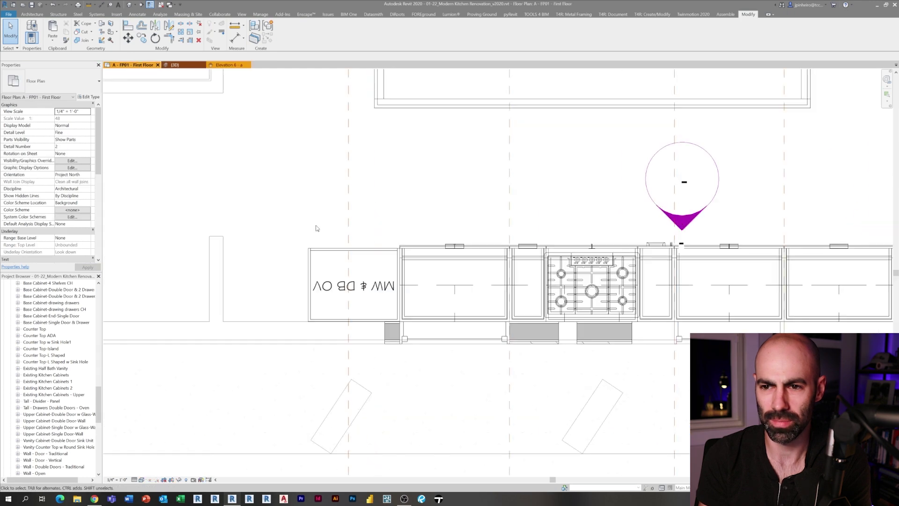
pyautogui.hotkey('ctrl', 'v')
pyautogui.press('Return')
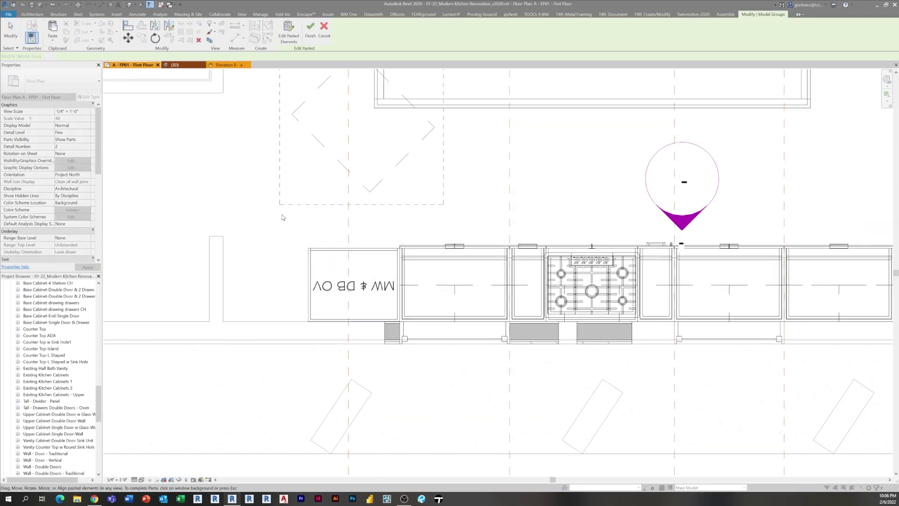
# Rotate the pasted double-door wall cabinet so it stands square to the window wall
pyautogui.press('r')
pyautogui.press('o')
pyautogui.moveTo(425, 196); pyautogui.dragTo(407, 268, button='middle')
pyautogui.press('r')
pyautogui.press('o')
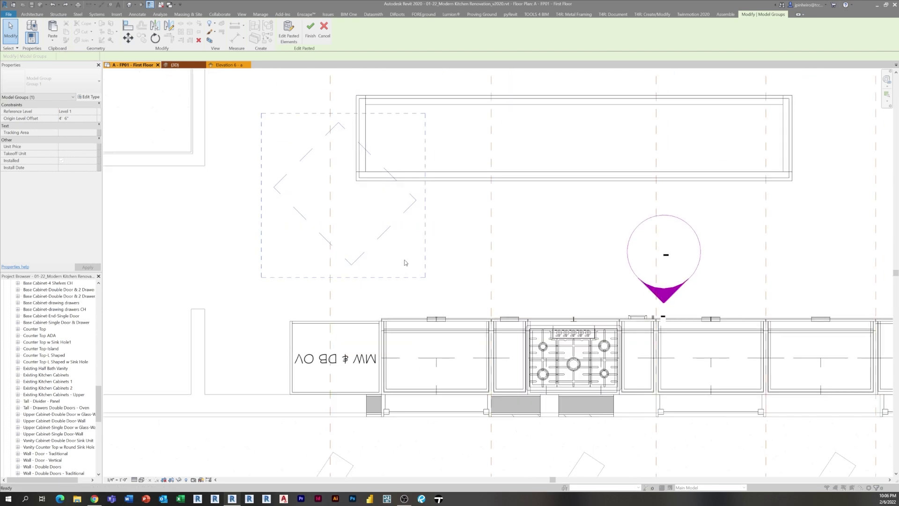
pyautogui.hotkey('ctrl', 'z')
pyautogui.press('r')
pyautogui.press('o')
pyautogui.click(499, 184)
pyautogui.press('Escape')
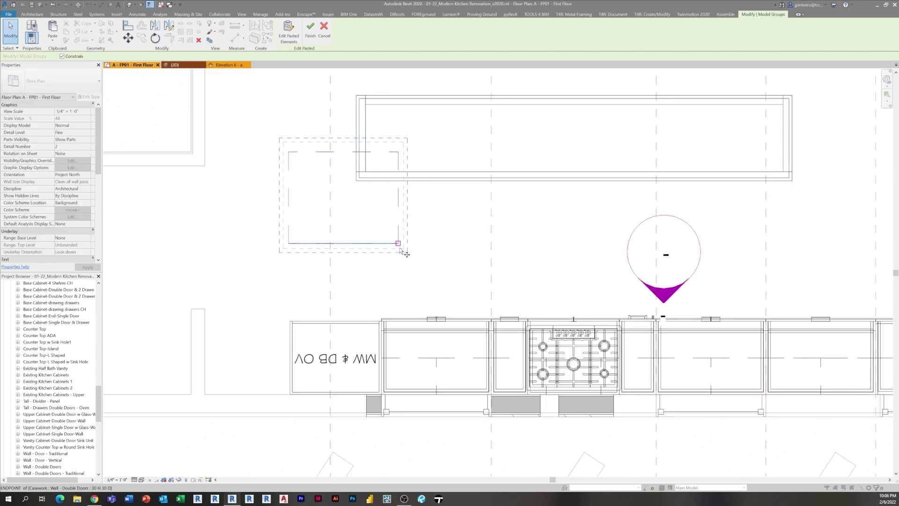
# Move the double-door cabinet against the oven tower, finish the paste and fit its far side to the partition's face
pyautogui.scroll(4, 351, 365)
pyautogui.scroll(-1, 294, 229)
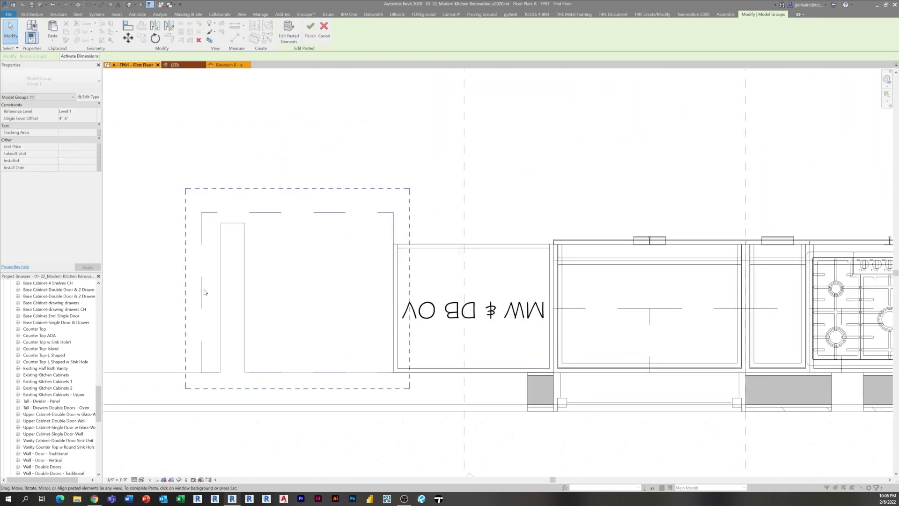
pyautogui.click(190, 259)
pyautogui.click(201, 290)
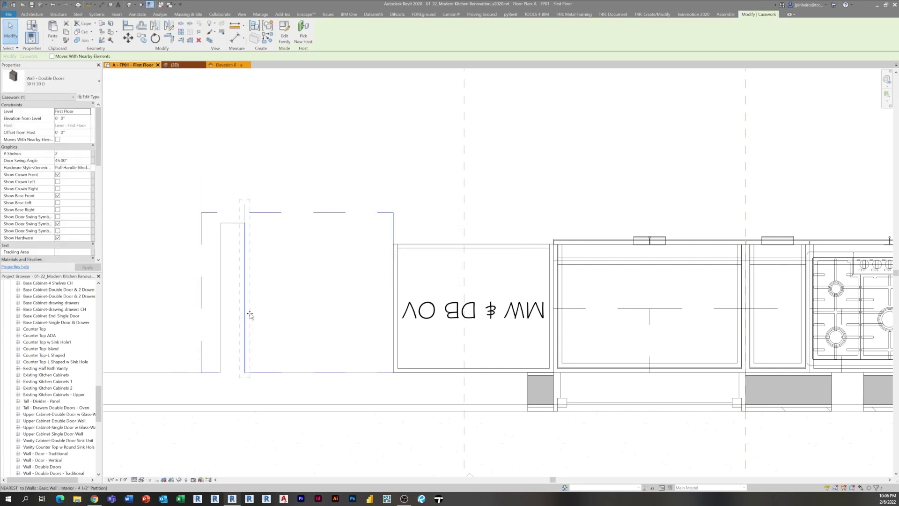
# Rename the double-door cabinet's type to 30 H 24 D and set its depth to 2' 0"
pyautogui.click(89, 97)
pyautogui.click(229, 78)
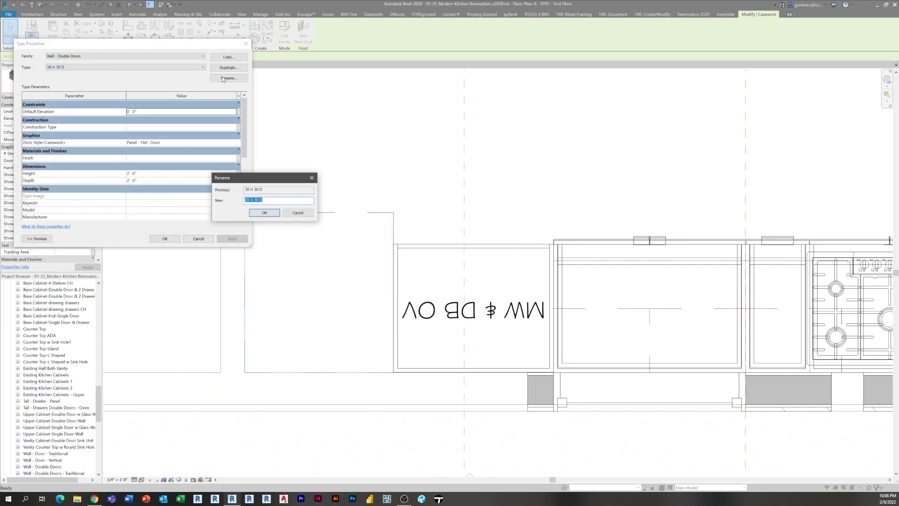
pyautogui.press('Delete')
pyautogui.write('24')
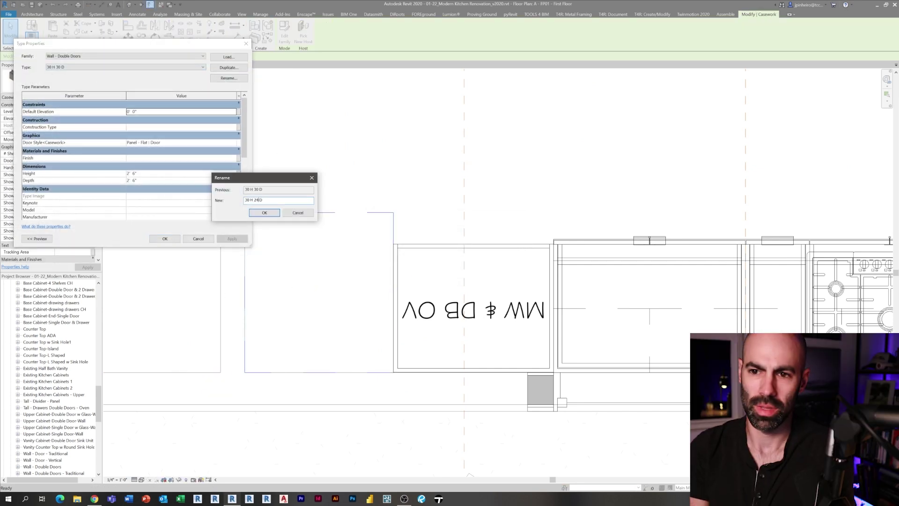
pyautogui.click(264, 212)
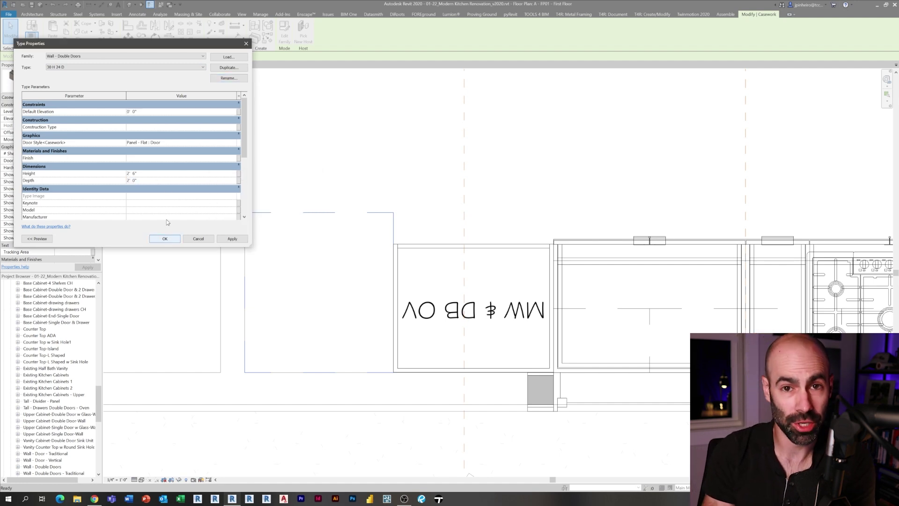
pyautogui.click(165, 238)
pyautogui.press('Escape')
# Open the interior elevation and examine how the double-door cabinet lines up with the oven tower and the upper cabinets' reference plane
pyautogui.scroll(-5, 368, 193)
pyautogui.doubleClick(559, 192)
pyautogui.click(451, 194)
pyautogui.scroll(4, 449, 197)
pyautogui.scroll(1, 461, 276)
pyautogui.moveTo(426, 228); pyautogui.dragTo(429, 316, button='middle')
pyautogui.press('d')
pyautogui.press('i')
pyautogui.scroll(-1, 490, 354)
pyautogui.moveTo(489, 354); pyautogui.dragTo(409, 295, button='middle')
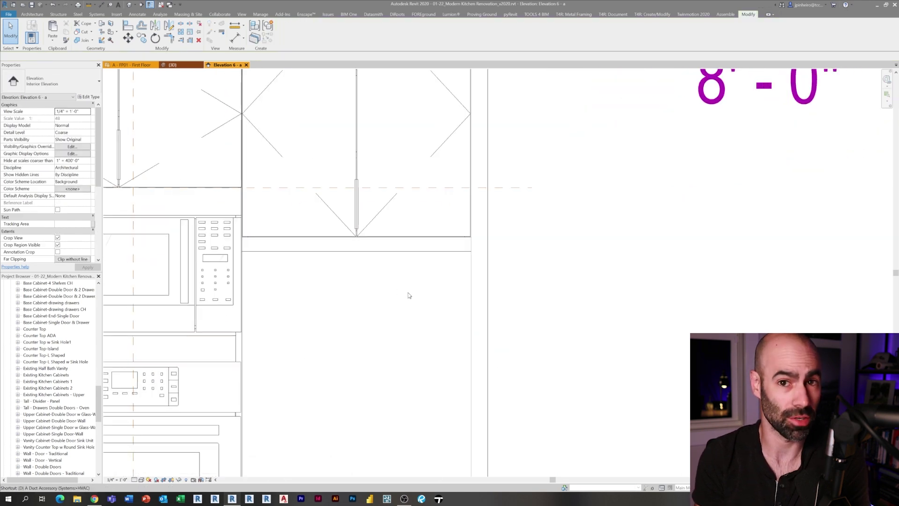
pyautogui.moveTo(502, 187); pyautogui.dragTo(487, 331, button='middle')
pyautogui.click(487, 331)
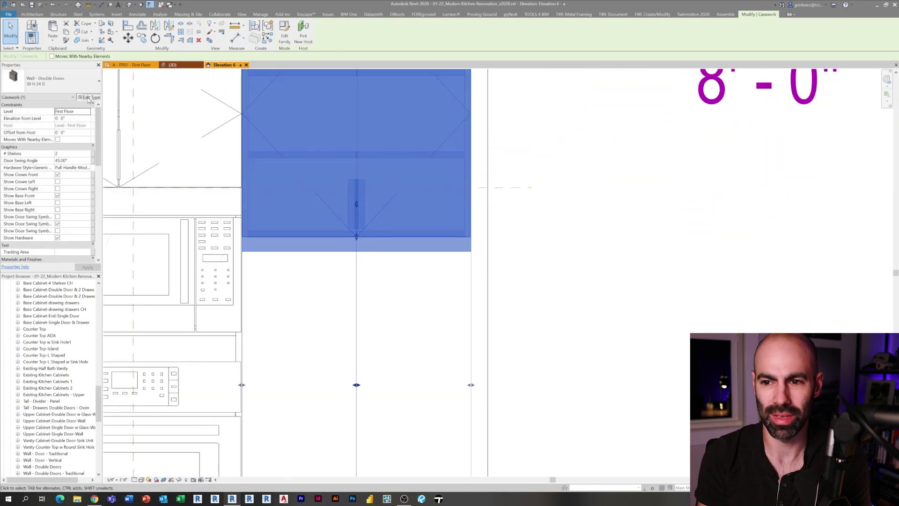
# Rename the double-door cabinet's type to 18 H 24 D and set its height to 1' 6"
pyautogui.click(89, 97)
pyautogui.click(227, 78)
pyautogui.click(256, 215)
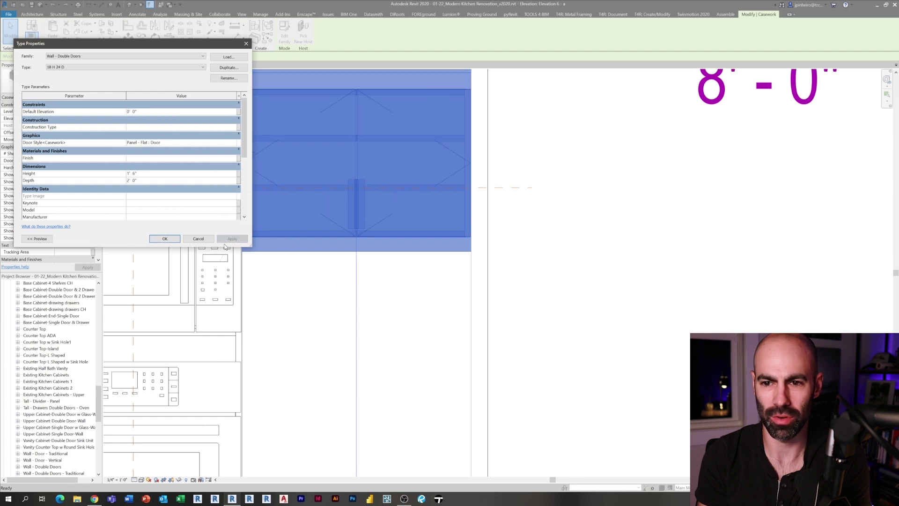
pyautogui.click(164, 239)
# Turn off the double-door cabinet's front crown and move its top edge up to the Second Floor level
pyautogui.click(57, 174)
pyautogui.moveTo(262, 70); pyautogui.dragTo(271, 134, button='middle')
pyautogui.scroll(1, 271, 133)
pyautogui.press('m')
pyautogui.press('m')
pyautogui.press('v')
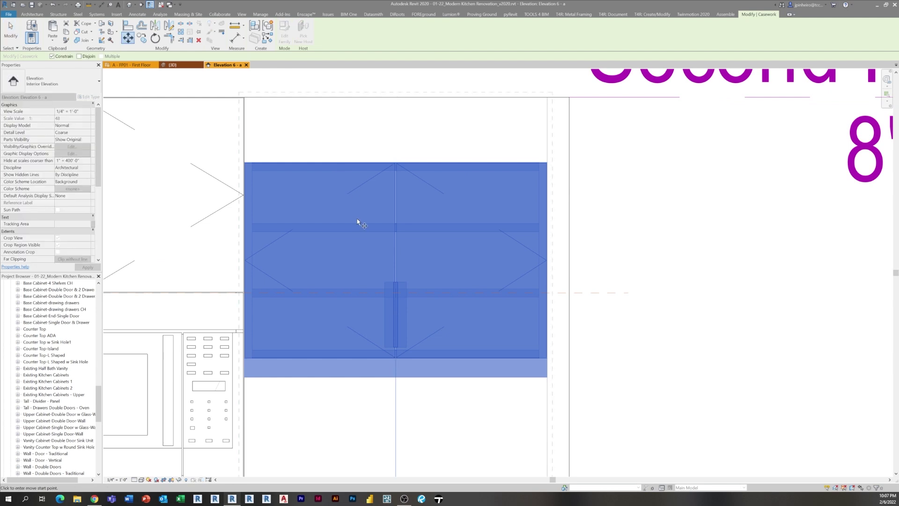
pyautogui.click(420, 162)
pyautogui.scroll(4, 427, 103)
pyautogui.click(399, 85)
pyautogui.scroll(-7, 416, 196)
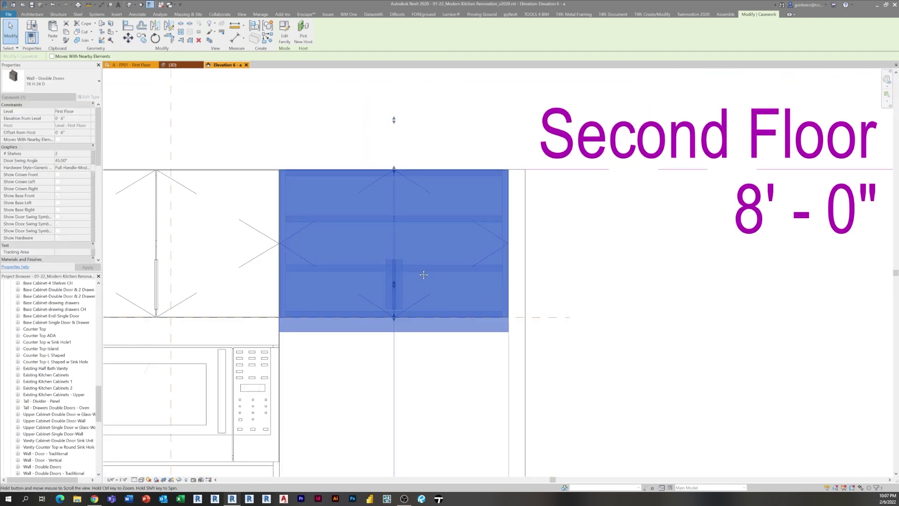
# Draw a vertical reference plane from the desk's divider panel up past the upper cabinets in the interior elevation
pyautogui.press('Escape')
pyautogui.moveTo(359, 367); pyautogui.dragTo(504, 217, button='middle')
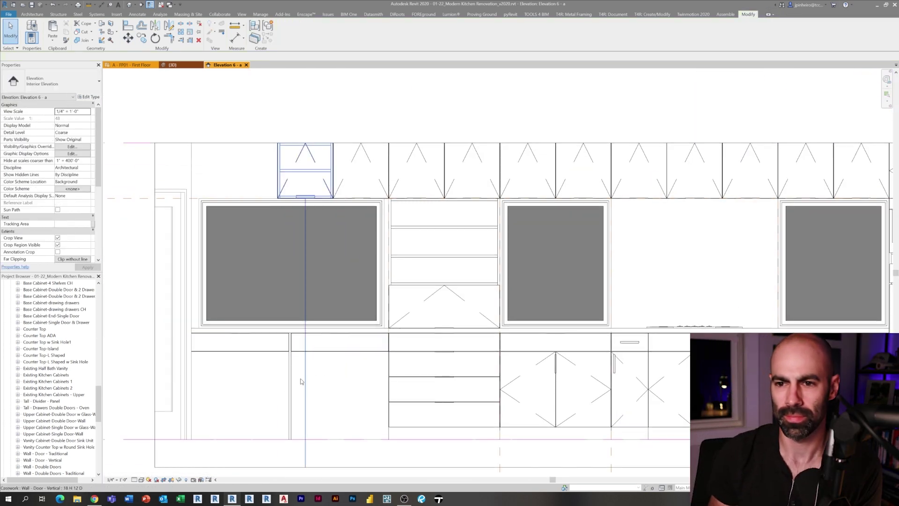
pyautogui.scroll(2, 292, 384)
pyautogui.press('r')
pyautogui.press('p')
pyautogui.scroll(3, 275, 447)
pyautogui.click(280, 434)
pyautogui.scroll(-4, 281, 435)
pyautogui.moveTo(280, 187); pyautogui.dragTo(305, 286, button='middle')
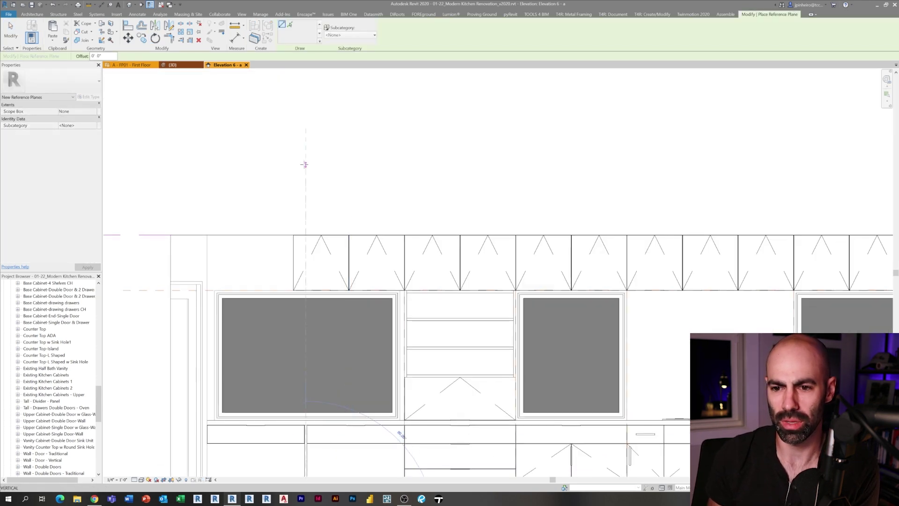
pyautogui.click(306, 164)
pyautogui.press('Escape')
pyautogui.press('Escape')
# Delete the end upper cabinet above the desk and stretch its neighbour's free edge to line up with the desk divider
pyautogui.click(325, 261)
pyautogui.press('Delete')
pyautogui.click(350, 268)
pyautogui.scroll(1, 349, 268)
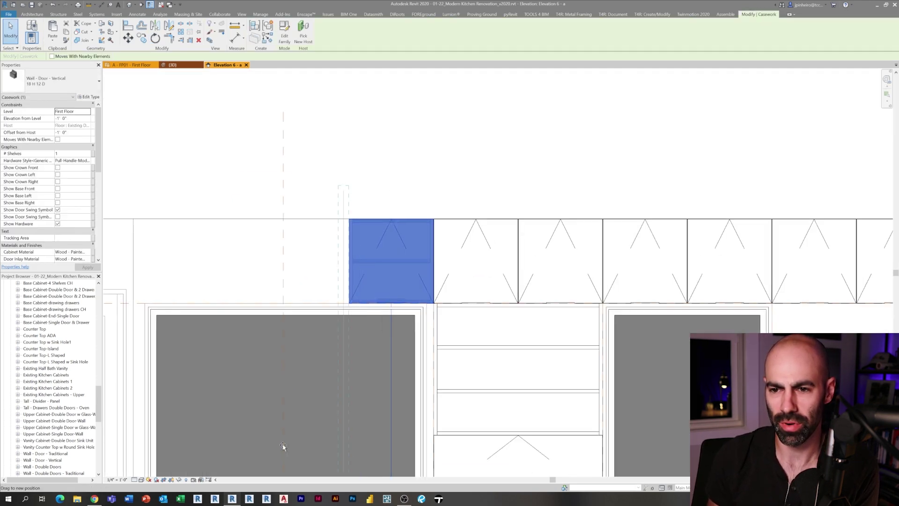
pyautogui.scroll(4, 282, 337)
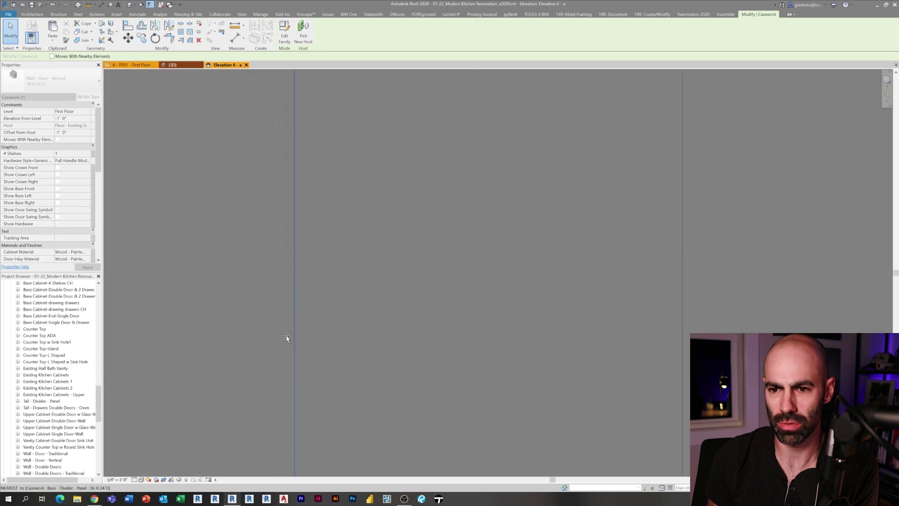
pyautogui.scroll(-5, 292, 341)
pyautogui.scroll(-3, 297, 347)
pyautogui.hotkey('ctrl', 'z')
pyautogui.scroll(-5, 317, 241)
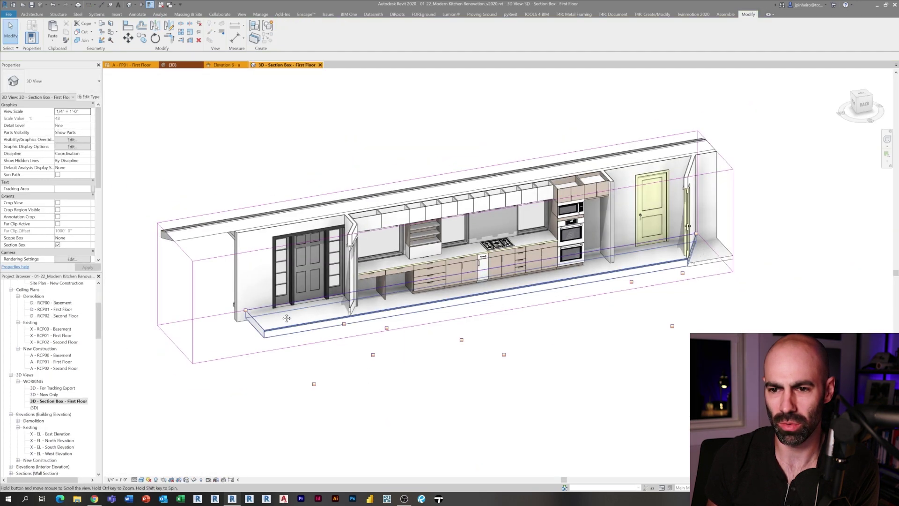
# Examine the upper cabinets, desk and oven tower from several angles in the first-floor section box 3D view
pyautogui.keyDown('shift'); pyautogui.moveTo(286, 318); pyautogui.dragTo(253, 309, button='middle'); pyautogui.keyUp('shift')
pyautogui.scroll(2, 387, 286)
pyautogui.keyDown('shift'); pyautogui.moveTo(387, 285); pyautogui.dragTo(419, 393, button='middle'); pyautogui.keyUp('shift')
pyautogui.scroll(3, 277, 265)
pyautogui.click(275, 371)
pyautogui.scroll(-3, 275, 371)
pyautogui.keyDown('shift'); pyautogui.moveTo(274, 371); pyautogui.dragTo(504, 308, button='middle'); pyautogui.keyUp('shift')
pyautogui.scroll(3, 491, 318)
pyautogui.scroll(2, 468, 224)
# Open the kitchen's interior elevation from the first-floor plan and examine the upper cabinet row and the oven tower end
pyautogui.click(128, 64)
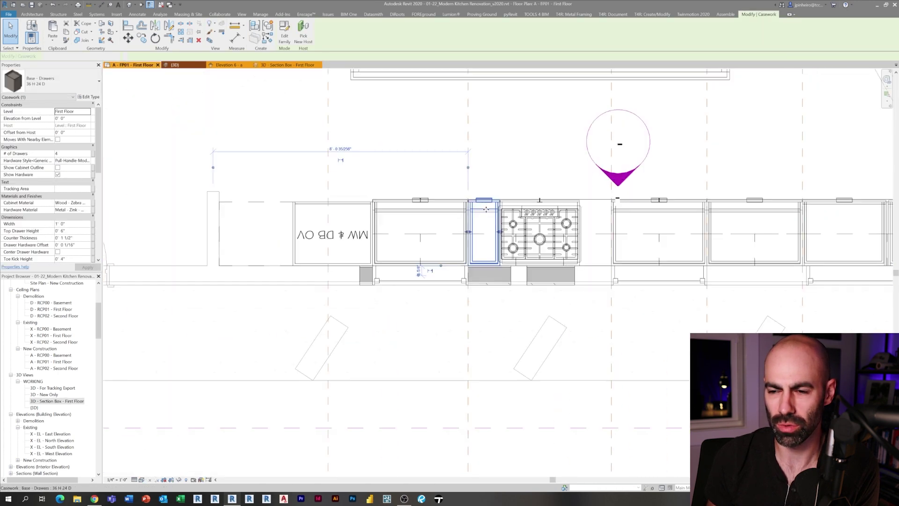
pyautogui.doubleClick(599, 182)
pyautogui.scroll(5, 488, 365)
pyautogui.scroll(-6, 457, 395)
pyautogui.scroll(-1, 381, 358)
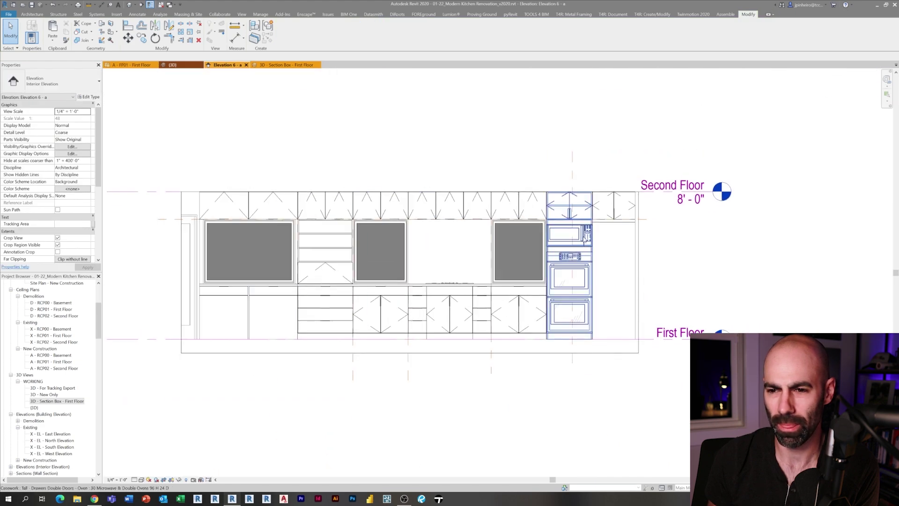
pyautogui.scroll(2, 602, 228)
pyautogui.moveTo(601, 228); pyautogui.dragTo(362, 216, button='middle')
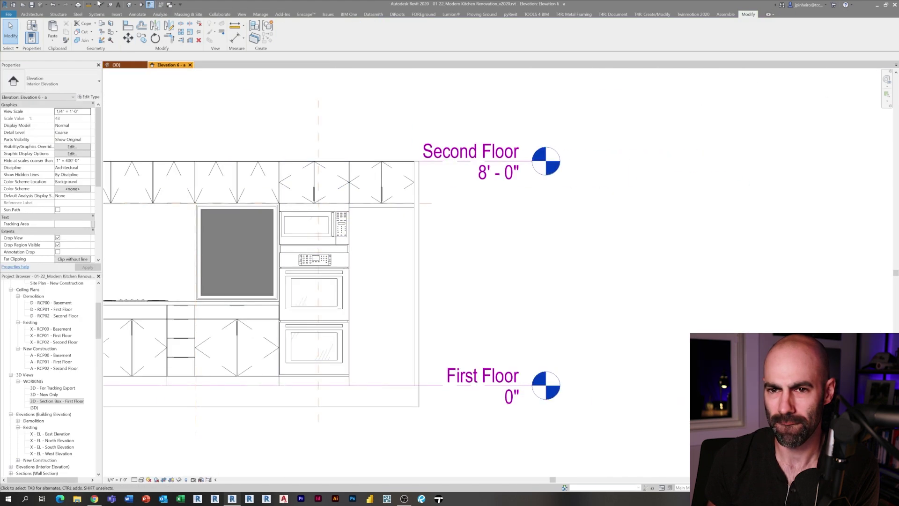
# Reopen the first-floor section box 3D view and examine the whole cabinet run, including the cooktop and oven tower
pyautogui.click(129, 4)
pyautogui.doubleClick(57, 401)
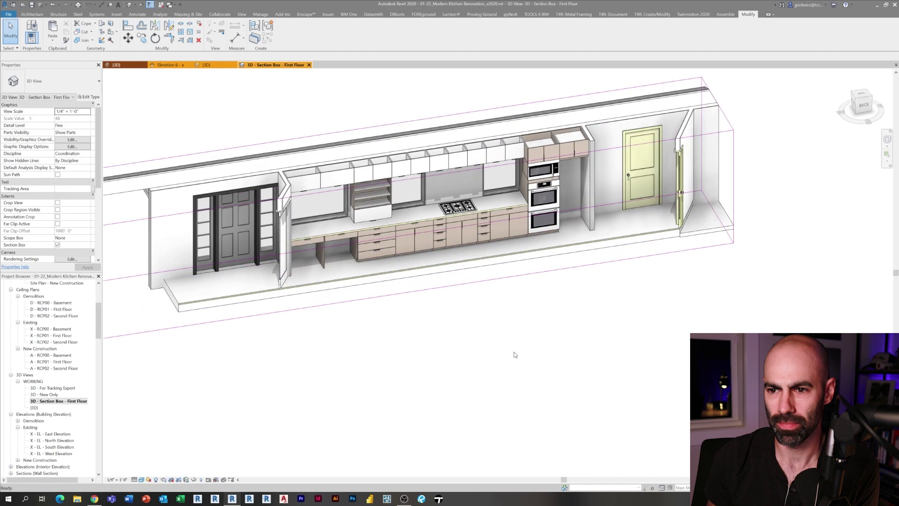
pyautogui.keyDown('shift'); pyautogui.moveTo(478, 312); pyautogui.dragTo(327, 234, button='middle'); pyautogui.keyUp('shift')
pyautogui.scroll(-2, 440, 175)
pyautogui.scroll(-1, 432, 179)
pyautogui.scroll(1, 82, 357)
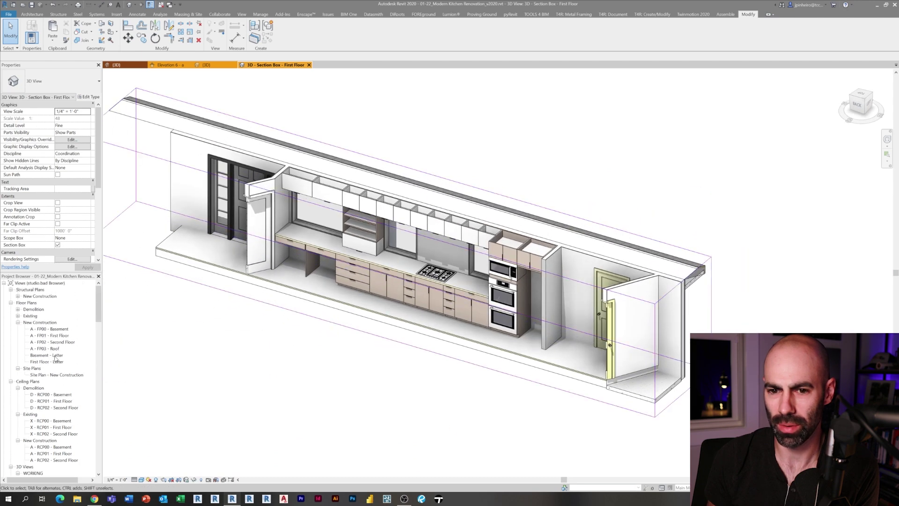
pyautogui.scroll(6, 388, 300)
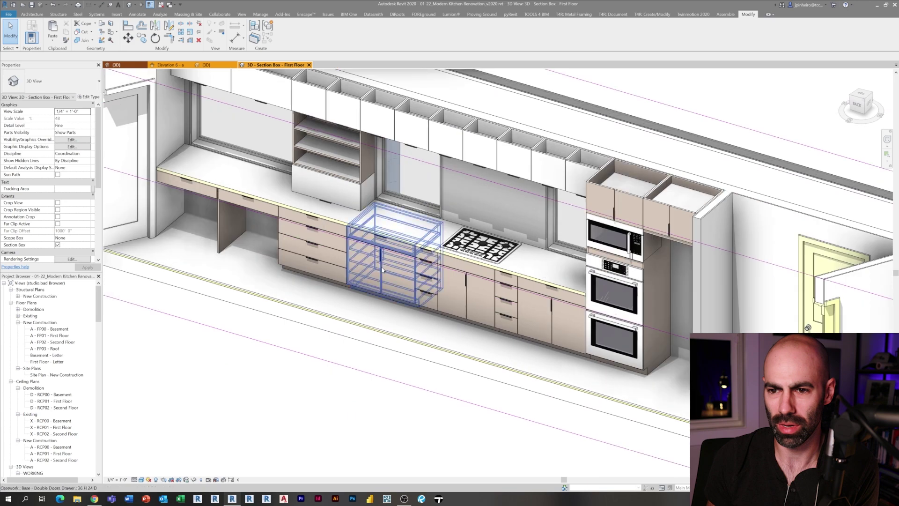
pyautogui.moveTo(382, 270); pyautogui.dragTo(382, 363, button='middle')
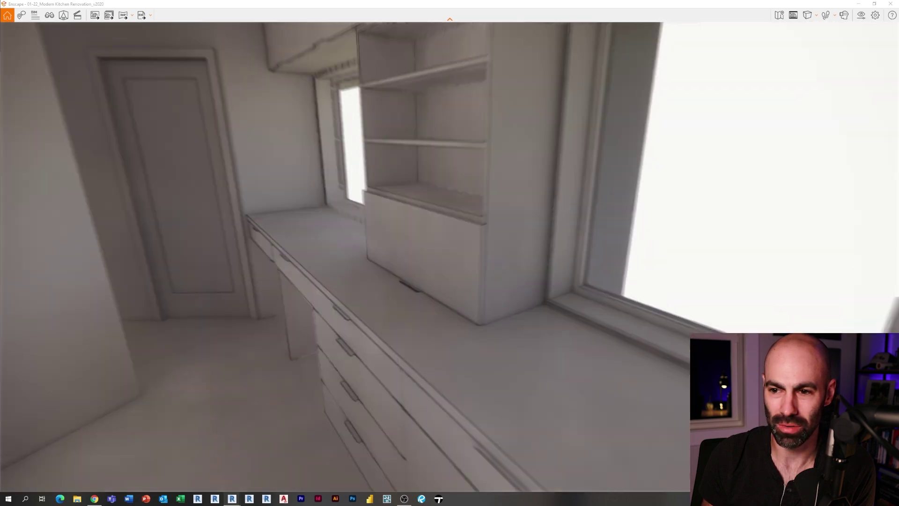
# Switch to the Enscape rendering and look around the kitchen from the desk and window wall to the island
pyautogui.moveTo(412, 281); pyautogui.dragTo(562, 281, button='right')
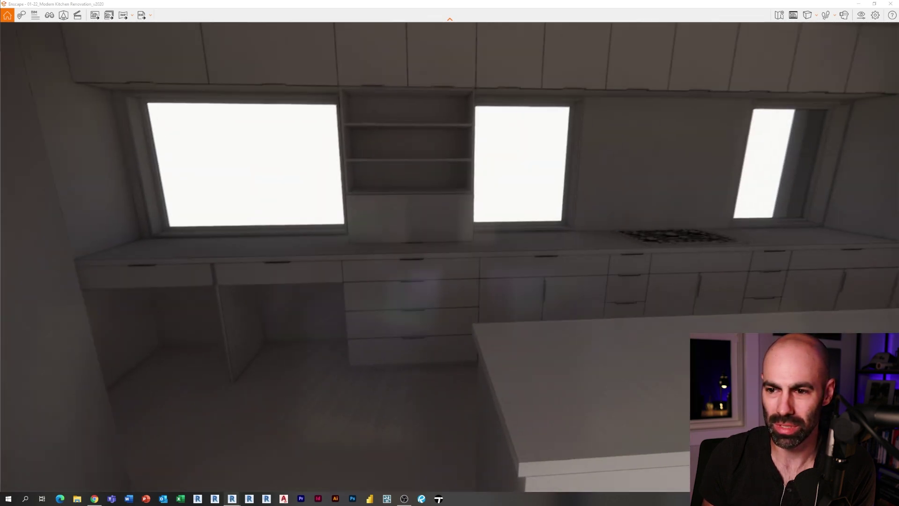
pyautogui.moveTo(327, 281); pyautogui.dragTo(838, 227)
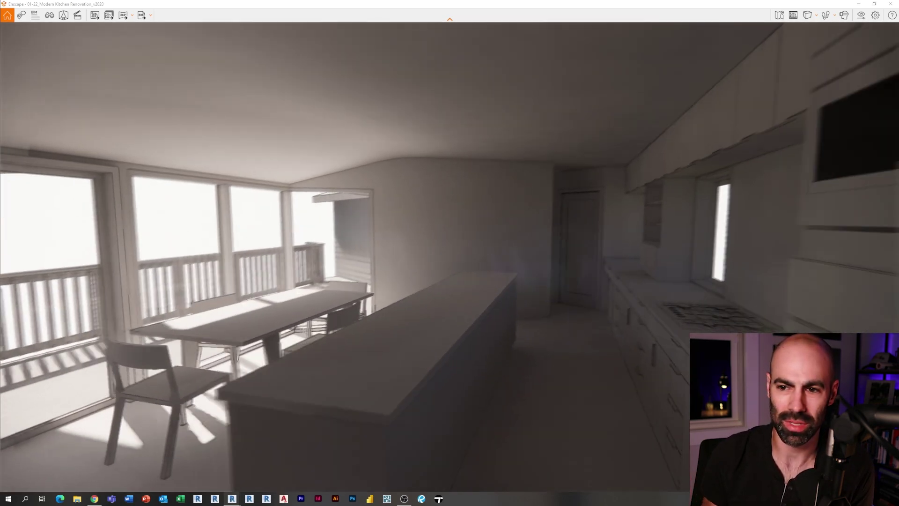